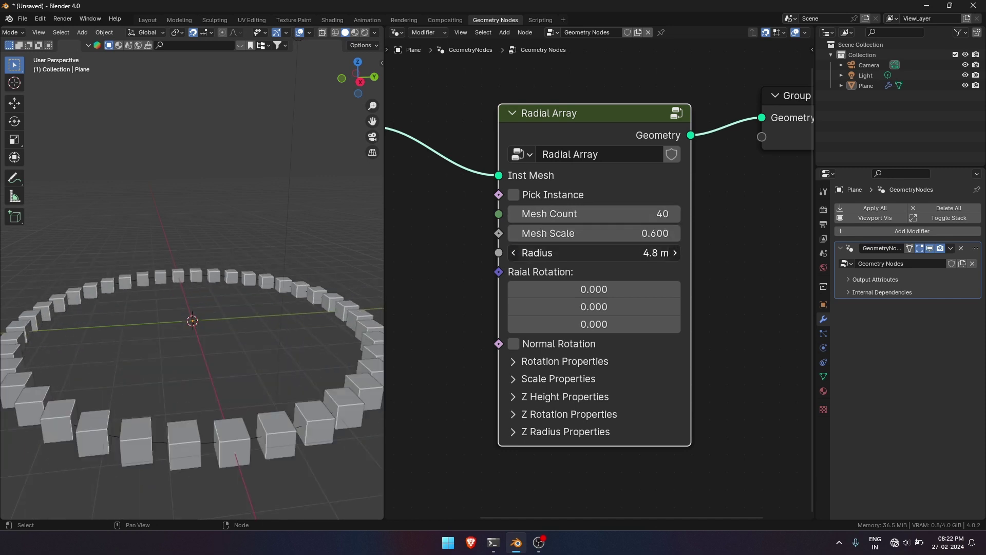
# - Try a radial rotation on the Radial Array ring of cubes and undo it
pyautogui.moveTo(384, 306); pyautogui.dragTo(417, 304)
pyautogui.moveTo(630, 289); pyautogui.dragTo(683, 288)
pyautogui.hotkey('ctrl', 'z')
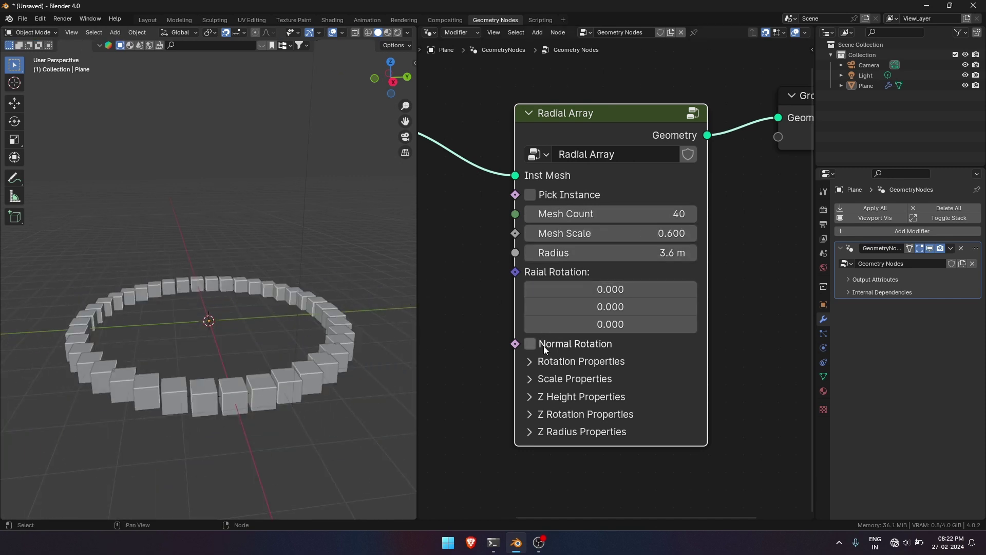
# - Examine the Radial Array node's Normal Rotation option and its expandable rotation, scale, height and radius property sections
pyautogui.click(542, 345)
pyautogui.click(534, 359)
pyautogui.moveTo(556, 381); pyautogui.dragTo(536, 285, button='middle')
pyautogui.click(537, 286)
pyautogui.moveTo(579, 301); pyautogui.dragTo(575, 323)
pyautogui.click(514, 288)
pyautogui.click(513, 252)
pyautogui.click(516, 265)
pyautogui.click(519, 283)
pyautogui.click(520, 304)
pyautogui.moveTo(621, 344); pyautogui.dragTo(595, 344)
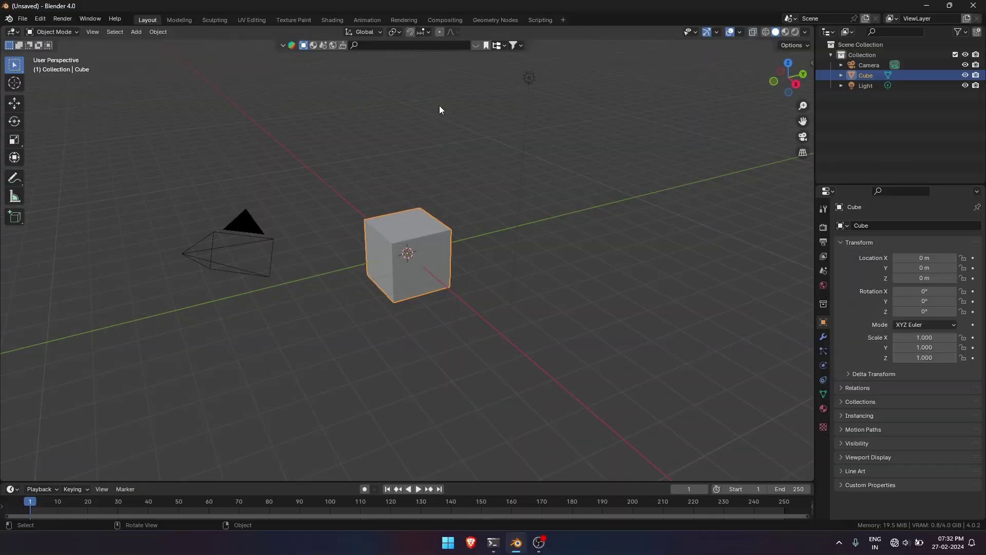
# - Switch to the Geometry Nodes workspace and reduce it to a 3D viewport beside a full-height node editor, without timeline and spreadsheet
pyautogui.click(424, 32)
pyautogui.click(496, 20)
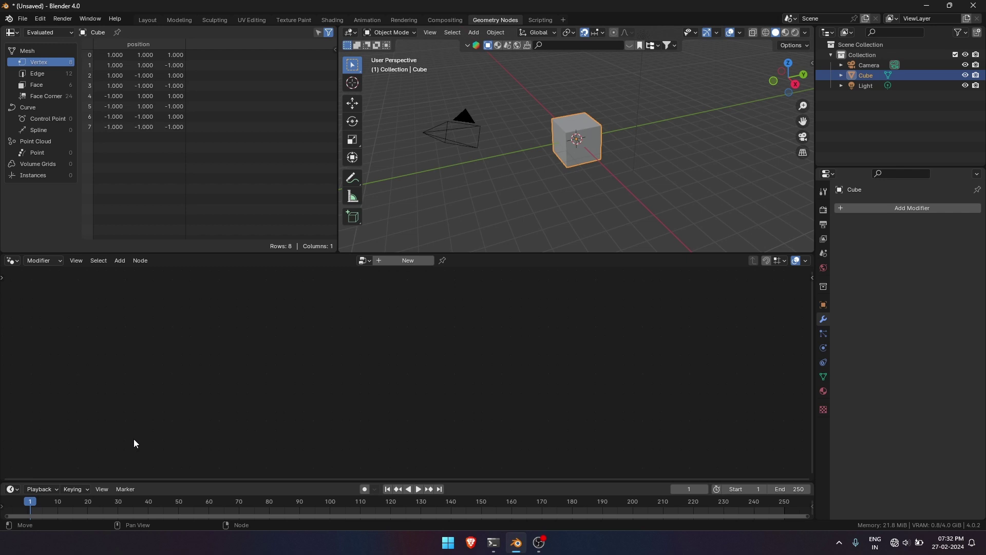
pyautogui.moveTo(2, 480); pyautogui.dragTo(11, 512)
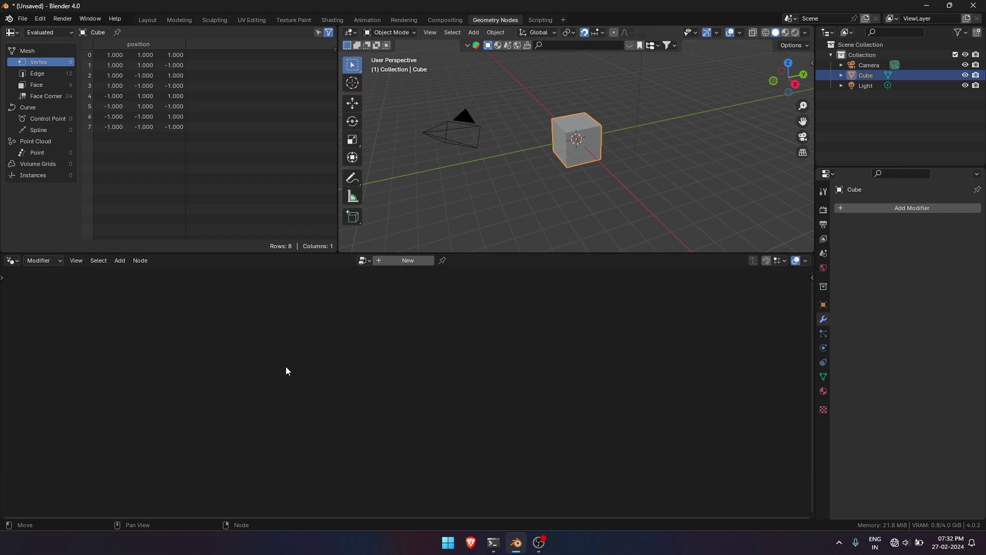
pyautogui.moveTo(334, 250); pyautogui.dragTo(335, 267)
pyautogui.moveTo(811, 248); pyautogui.dragTo(809, 234)
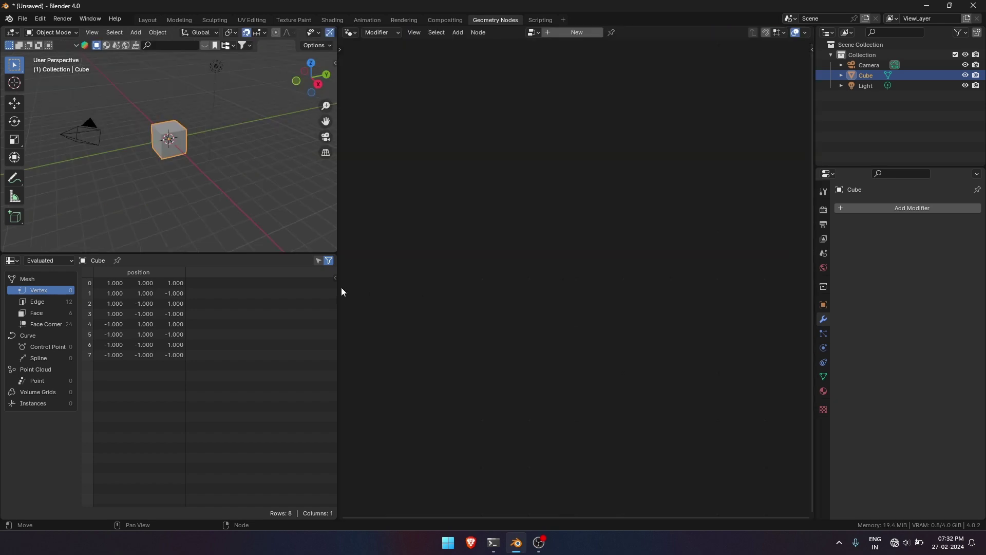
pyautogui.moveTo(335, 250); pyautogui.dragTo(405, 273)
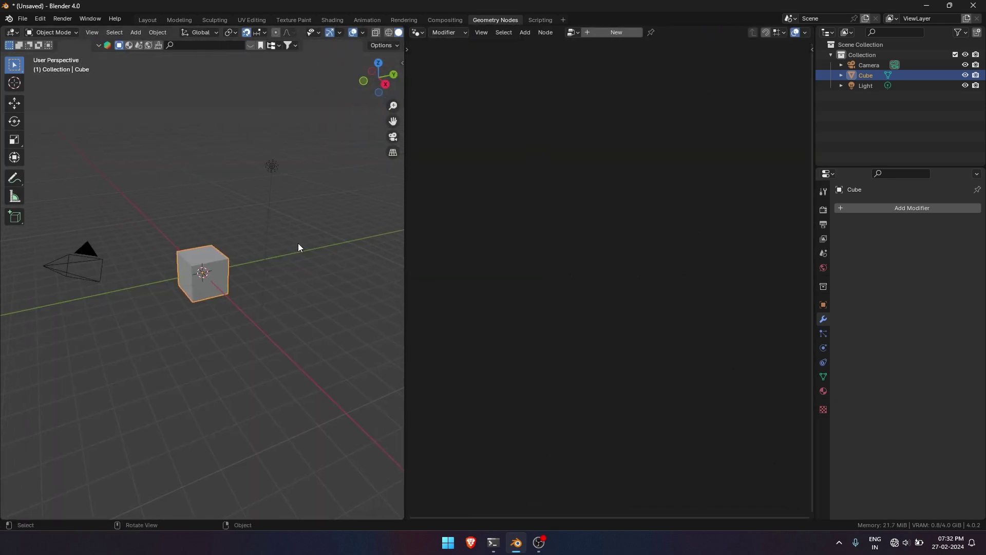
# - Delete the default cube and add a plane mesh in its place
pyautogui.press('Delete')
pyautogui.hotkey('shift', 'a')
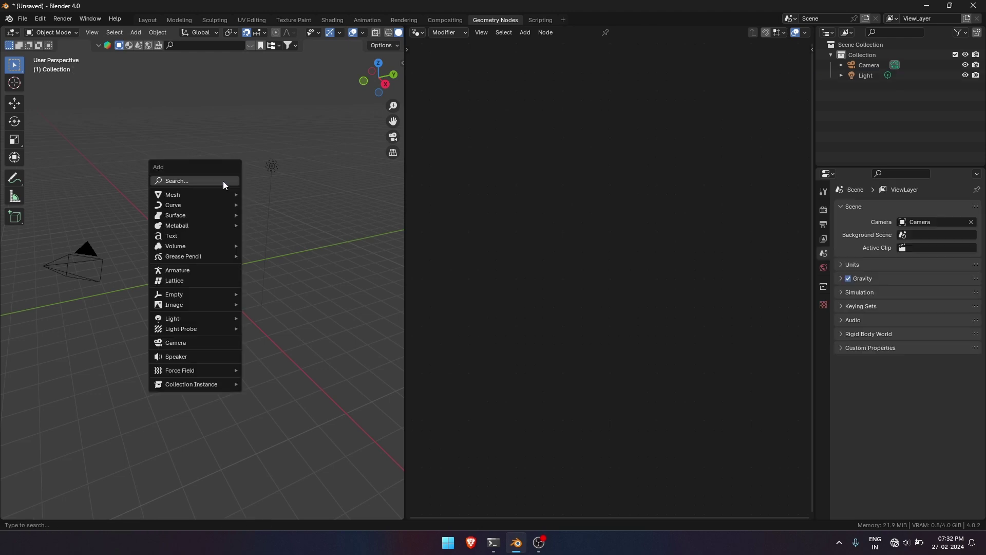
pyautogui.moveTo(228, 195)
pyautogui.click(267, 195)
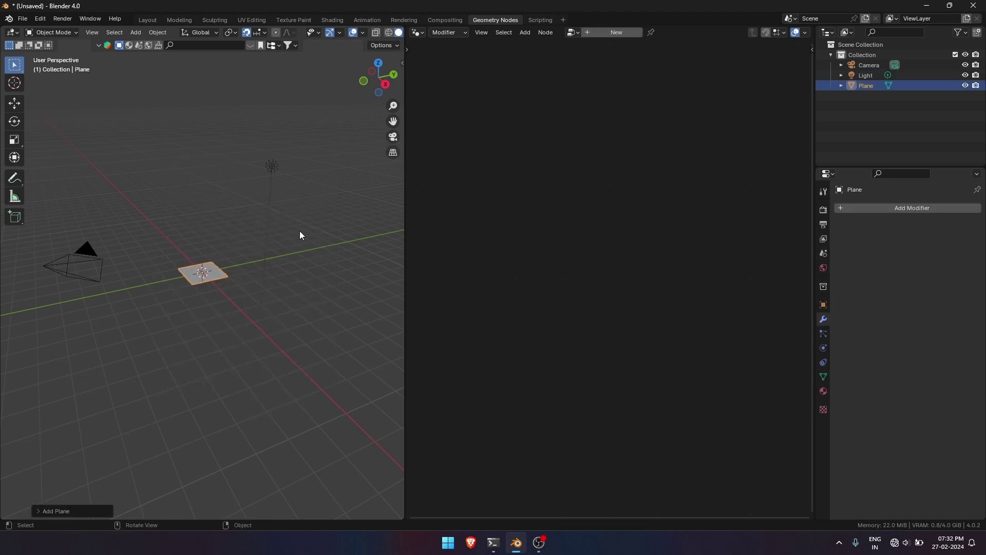
# - Create a new geometry node tree on the plane and widen the node editor slightly
pyautogui.moveTo(406, 204); pyautogui.dragTo(395, 204)
pyautogui.click(597, 40)
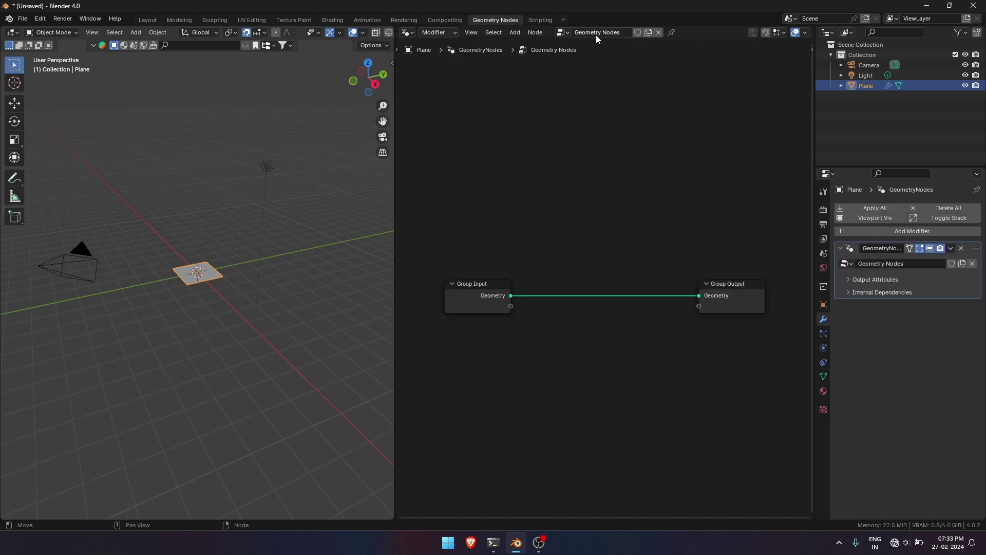
pyautogui.moveTo(395, 257); pyautogui.dragTo(384, 256)
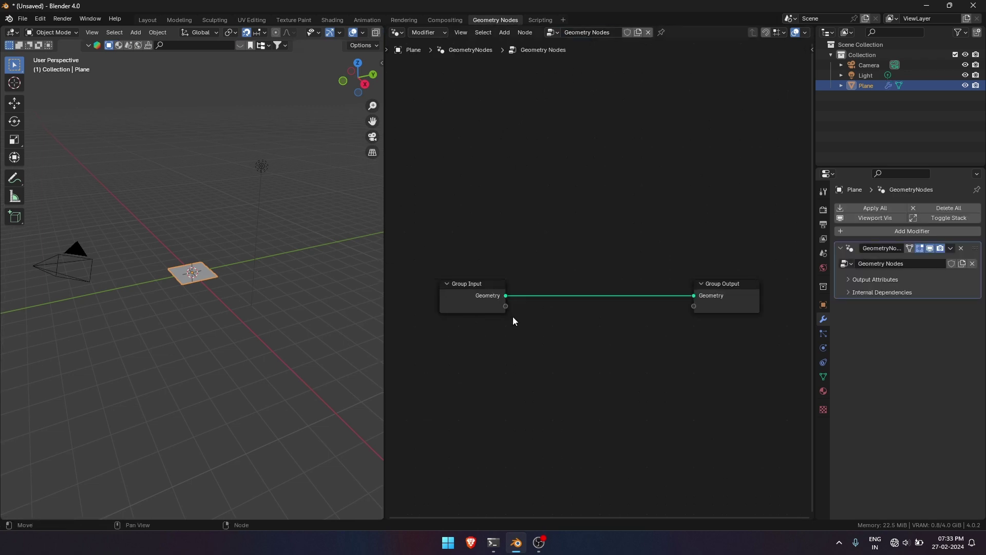
# - Add a Curve Circle node below Group Input and connect its Curve to the Group Output's Geometry
pyautogui.moveTo(562, 311); pyautogui.dragTo(568, 284, button='middle')
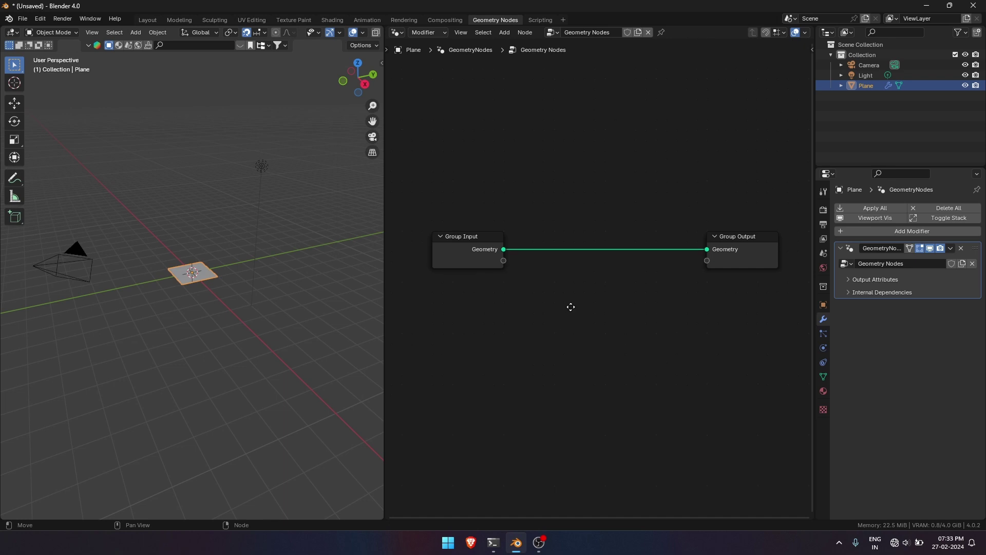
pyautogui.scroll(1, 571, 306)
pyautogui.hotkey('shift', 'a')
pyautogui.moveTo(583, 303)
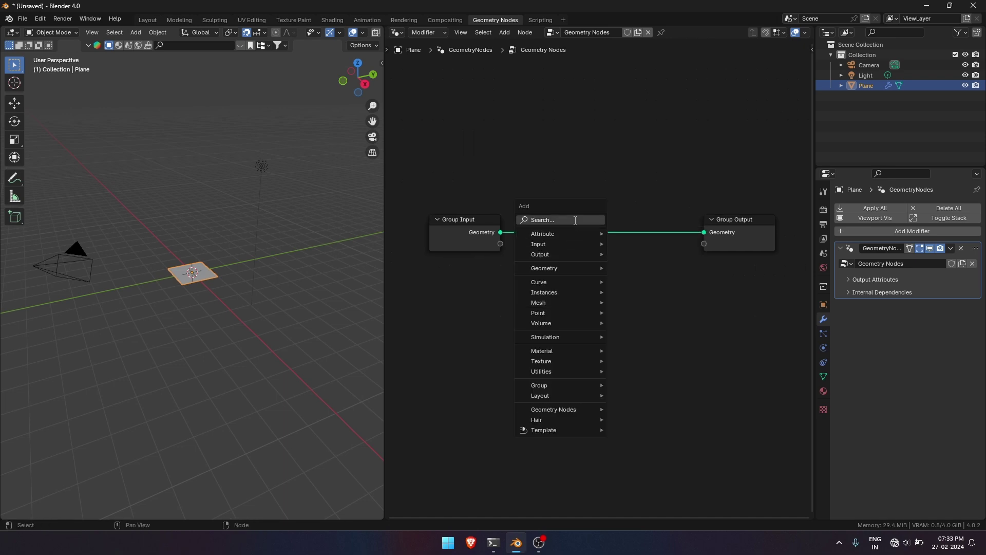
pyautogui.click(575, 220)
pyautogui.write('curve')
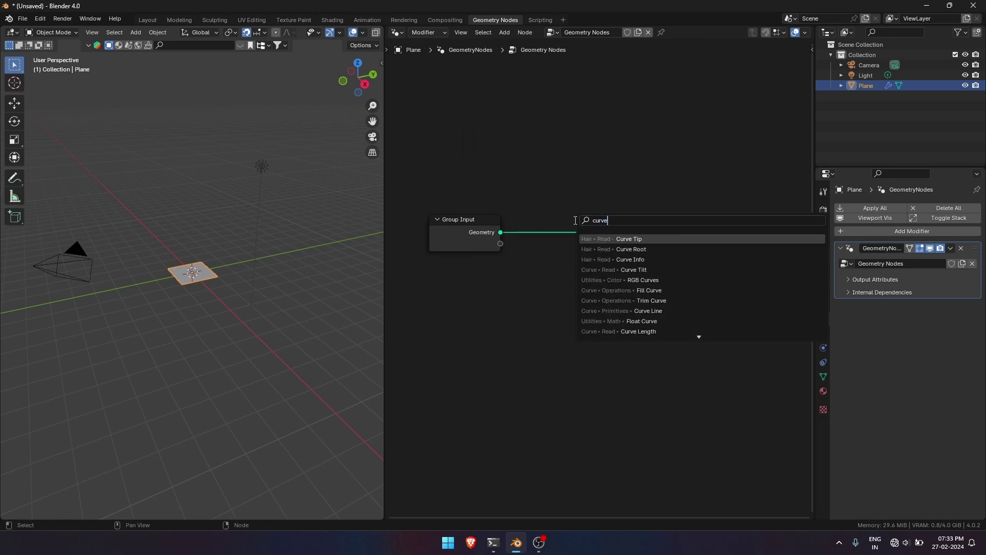
pyautogui.write(' circle')
pyautogui.press('Return')
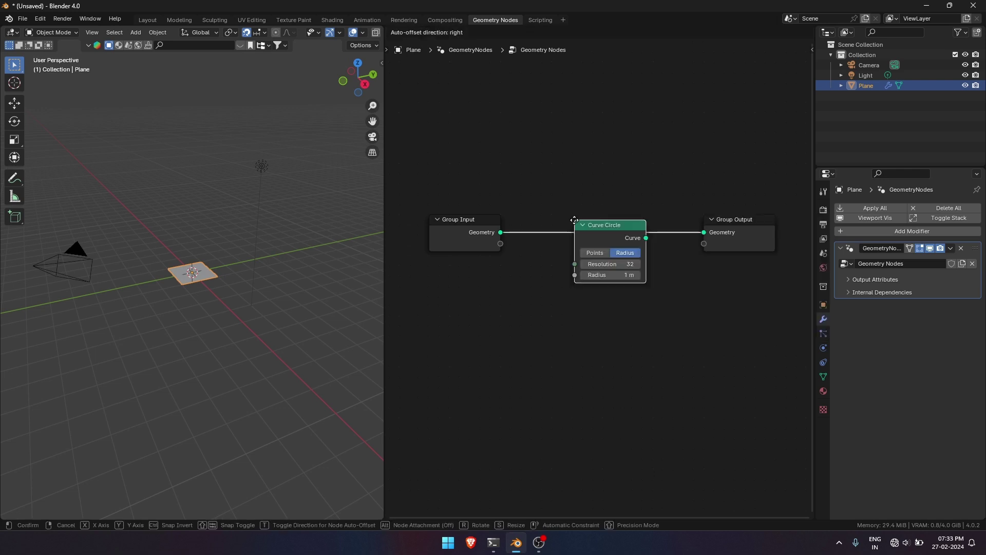
pyautogui.click(467, 278)
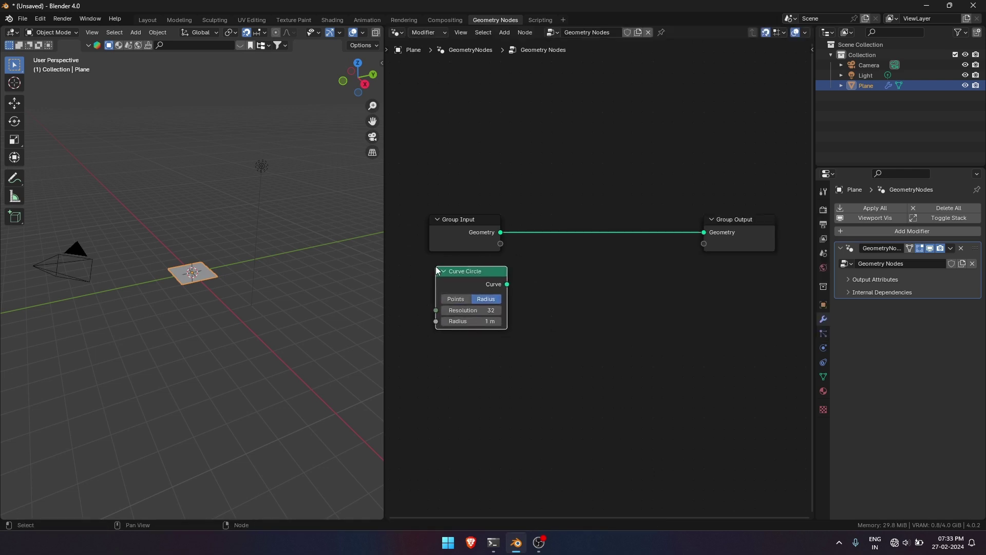
pyautogui.moveTo(467, 281); pyautogui.dragTo(702, 239)
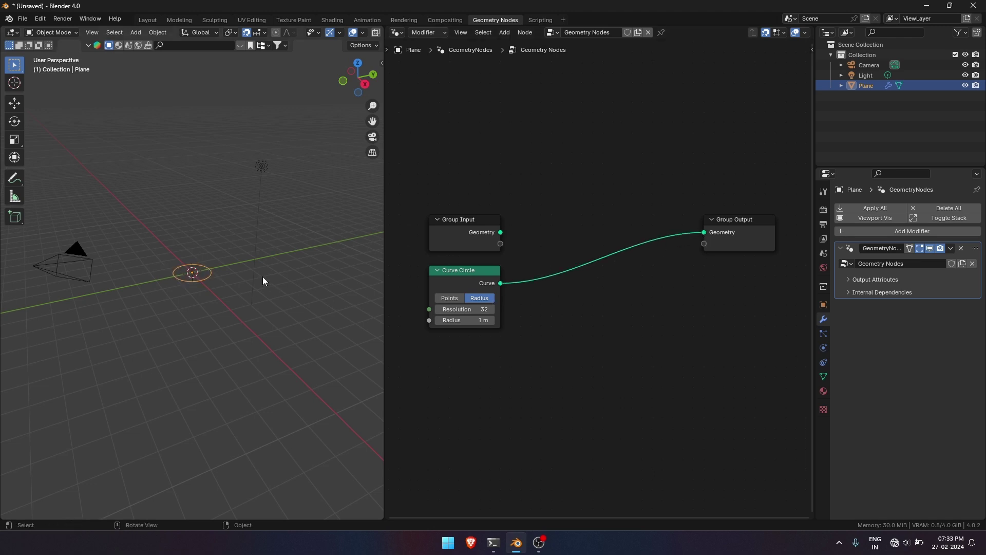
# - Set the Curve Circle's radius to 6 m and its resolution to 32
pyautogui.moveTo(465, 346); pyautogui.dragTo(476, 345, button='middle')
pyautogui.moveTo(473, 319); pyautogui.dragTo(547, 324)
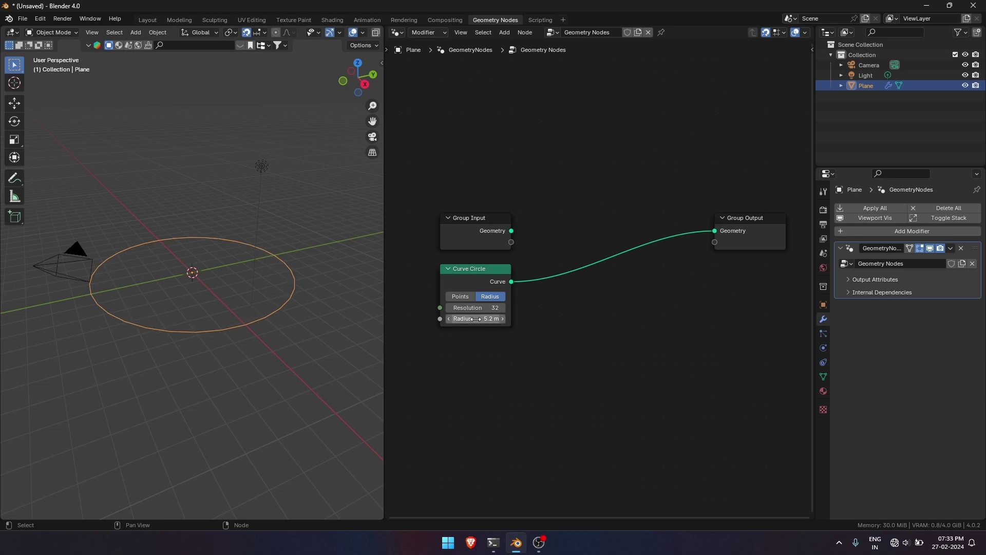
pyautogui.moveTo(493, 308)
pyautogui.mouseDown()
pyautogui.moveTo(463, 308)
pyautogui.moveTo(506, 308)
pyautogui.moveTo(462, 307)
pyautogui.moveTo(492, 318)
pyautogui.mouseUp()
pyautogui.doubleClick(483, 308)
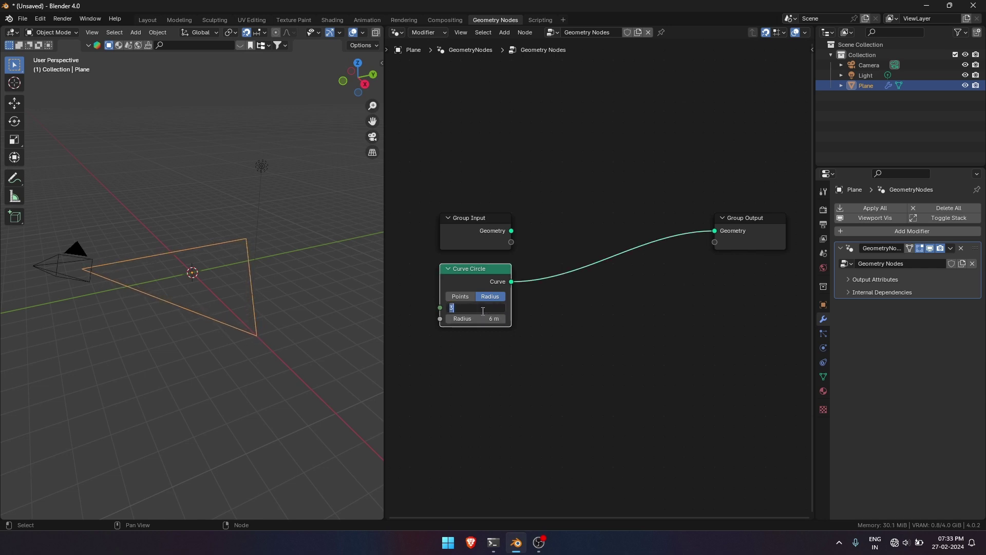
pyautogui.write('32')
pyautogui.press('Return')
pyautogui.click(481, 319)
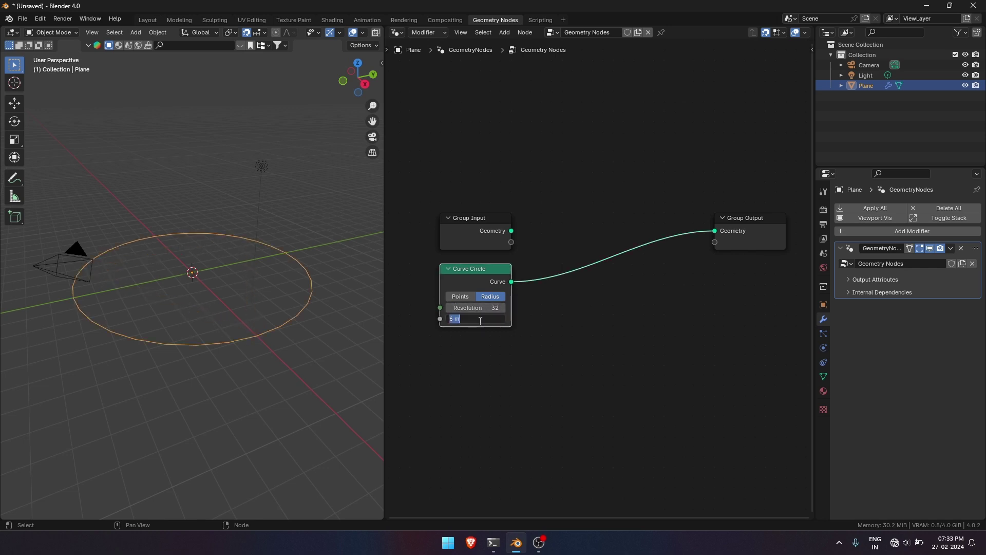
pyautogui.click(575, 312)
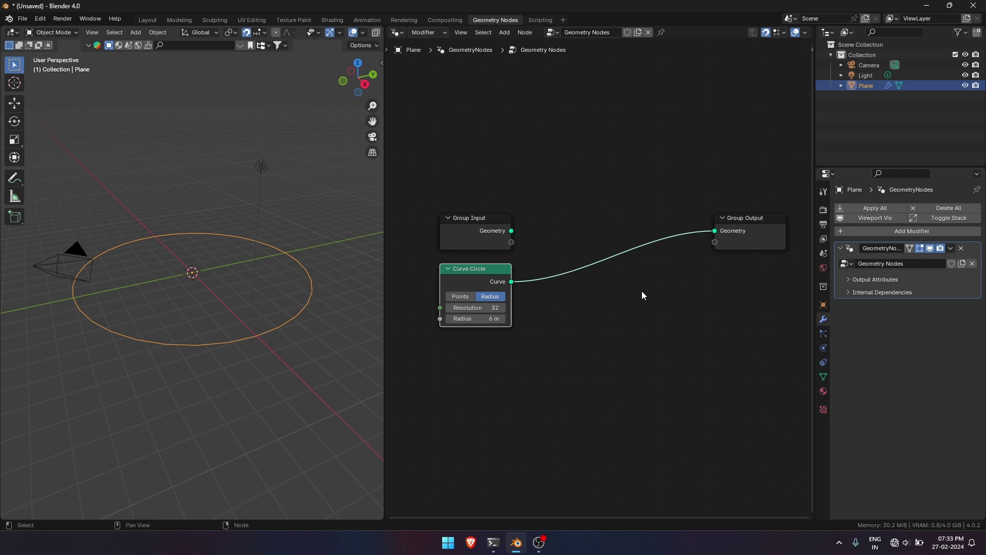
# - Insert an Instance on Points node between Curve Circle and Group Output, and place it slightly below the other nodes
pyautogui.hotkey('shift', 'a')
pyautogui.click(659, 275)
pyautogui.write('instance')
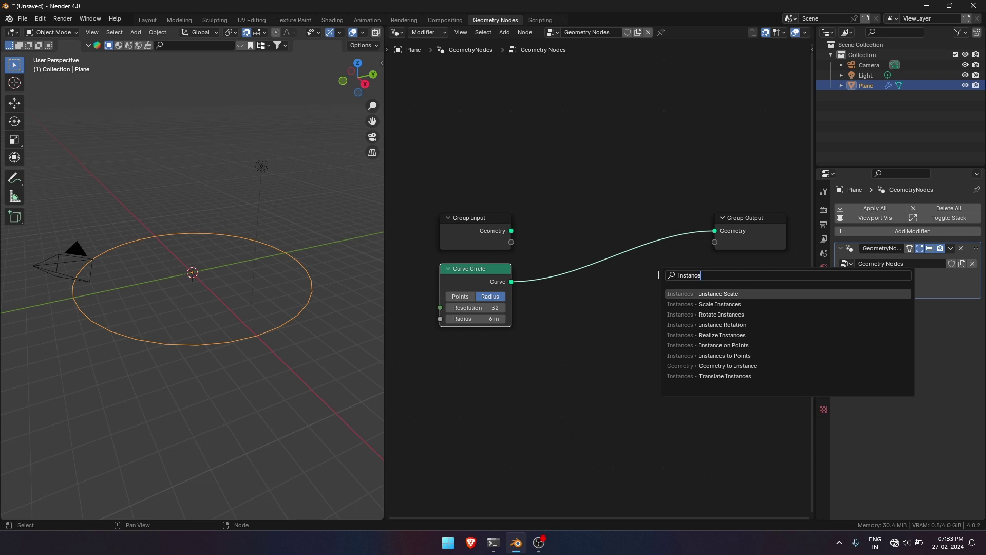
pyautogui.press('Down')
pyautogui.press('Down')
pyautogui.press('Down')
pyautogui.press('Down')
pyautogui.press('Down')
pyautogui.press('Return')
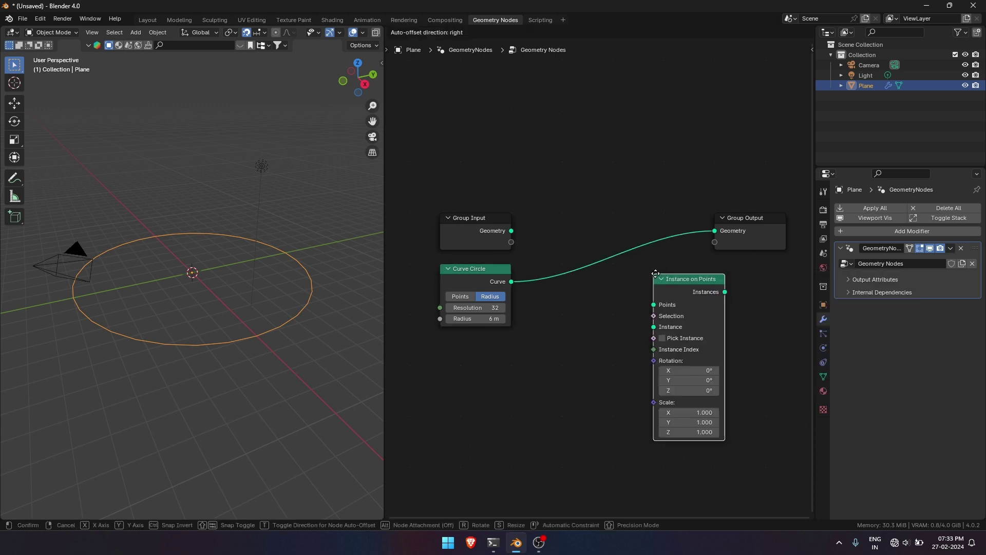
pyautogui.click(612, 257)
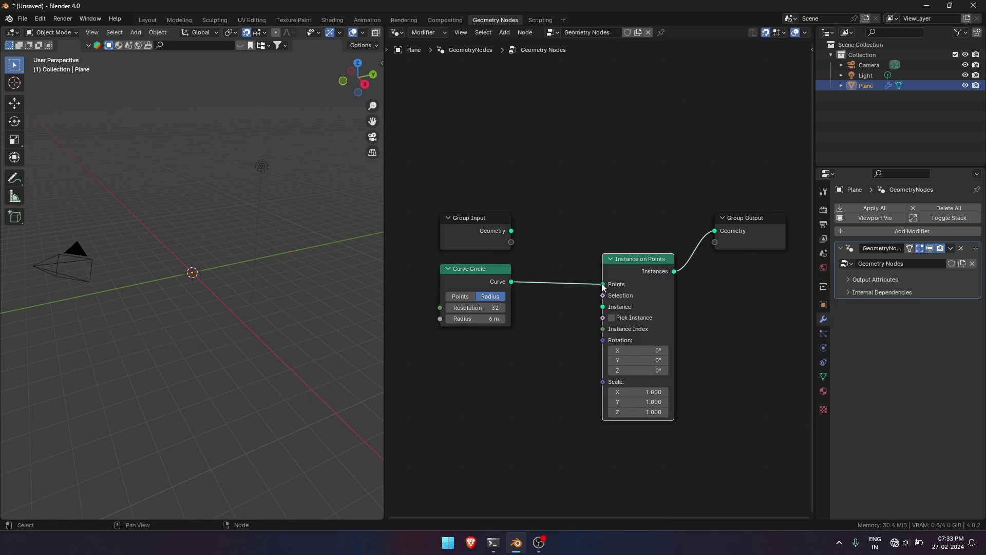
pyautogui.moveTo(634, 264); pyautogui.dragTo(617, 294)
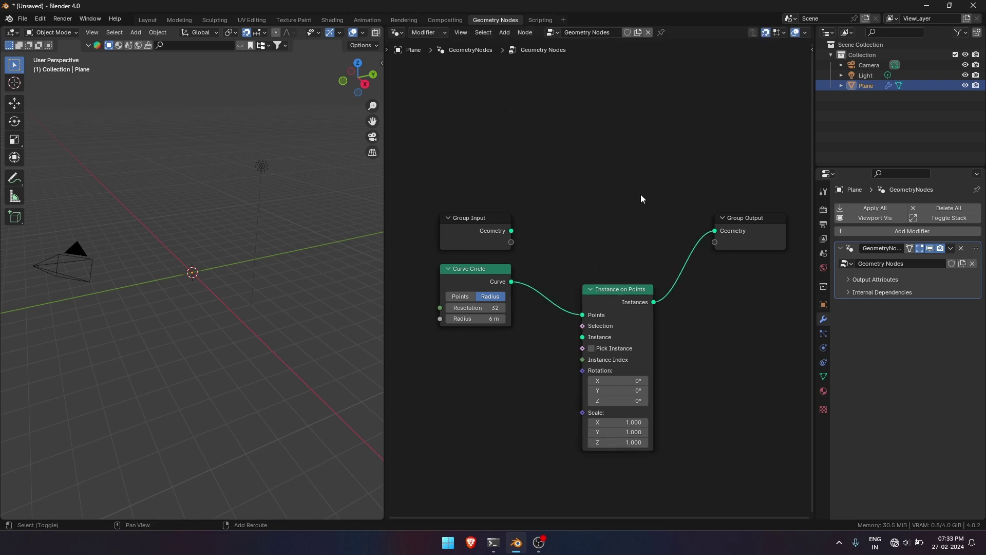
# - Insert a Join Geometry node before Group Output and connect the Curve Circle's Curve to it as well
pyautogui.hotkey('shift', 'a')
pyautogui.write('join')
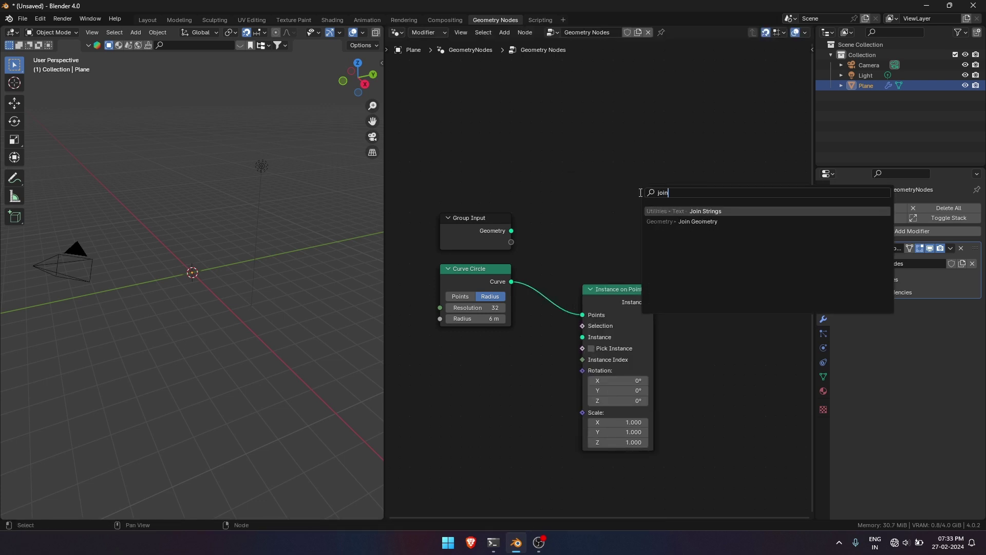
pyautogui.press('Return')
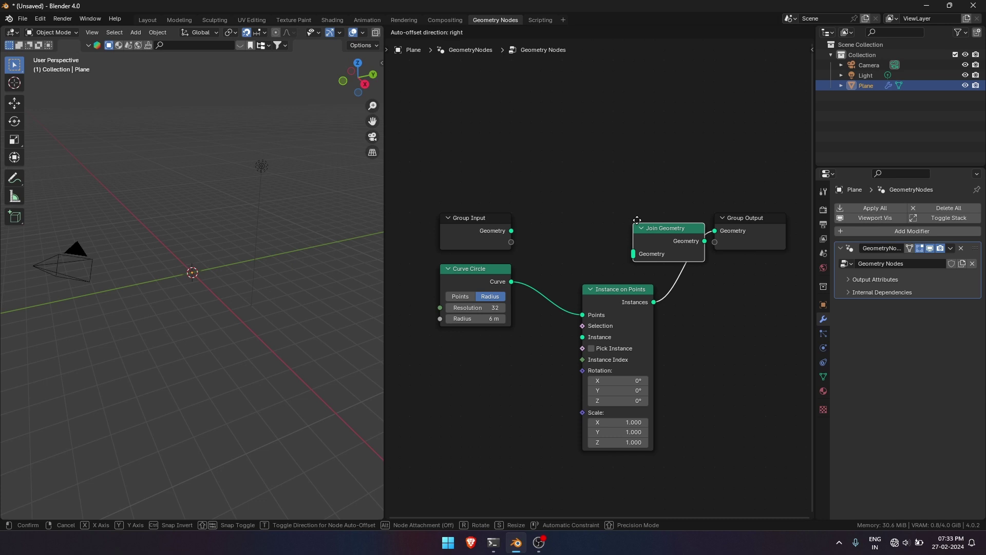
pyautogui.click(639, 220)
pyautogui.moveTo(512, 282); pyautogui.dragTo(693, 253)
# - Add a Cube node below Curve Circle, connect its Mesh to Instance on Points' Instance, and size it 0.8 m on each axis
pyautogui.scroll(-1, 566, 325)
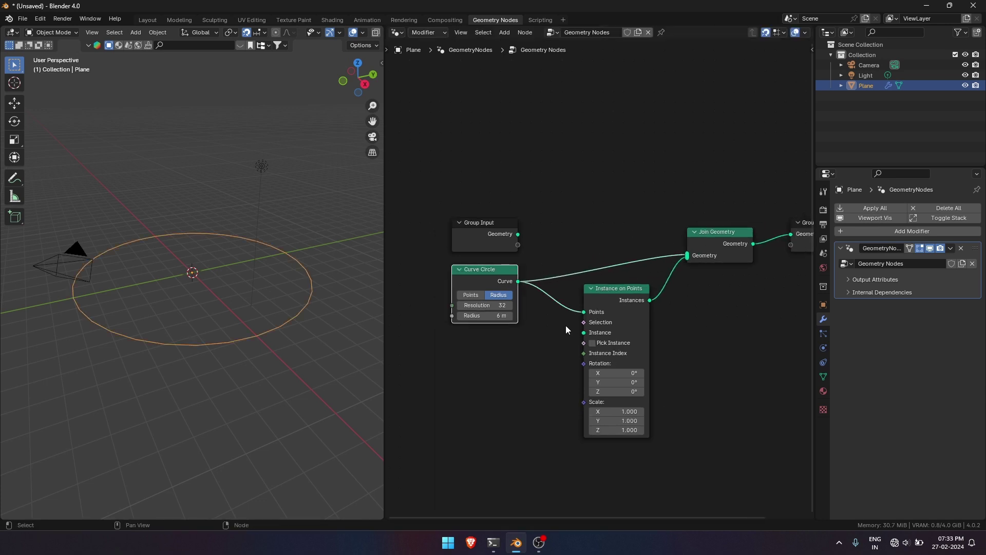
pyautogui.moveTo(565, 325); pyautogui.dragTo(615, 252, button='middle')
pyautogui.scroll(4, 615, 251)
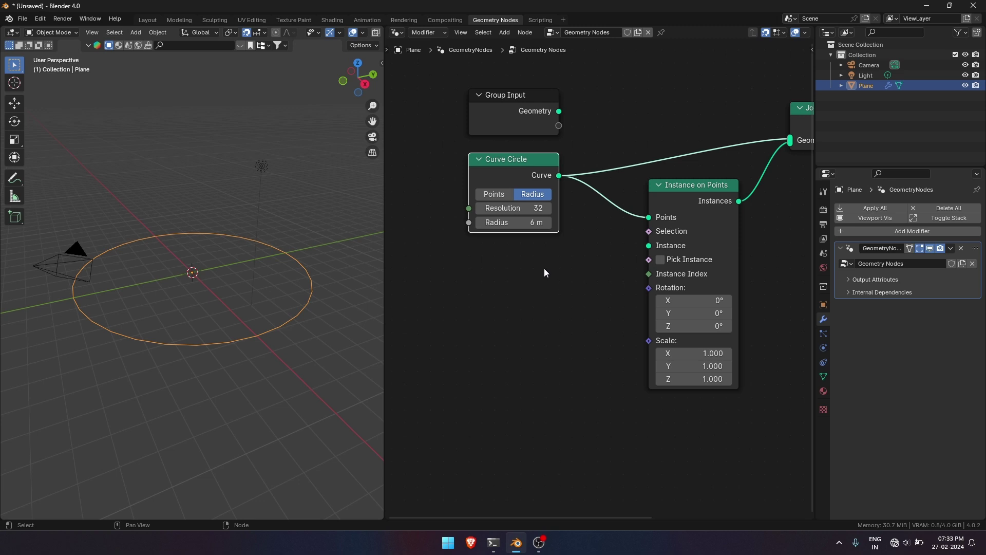
pyautogui.moveTo(545, 272); pyautogui.dragTo(530, 243, button='middle')
pyautogui.hotkey('shift', 'a')
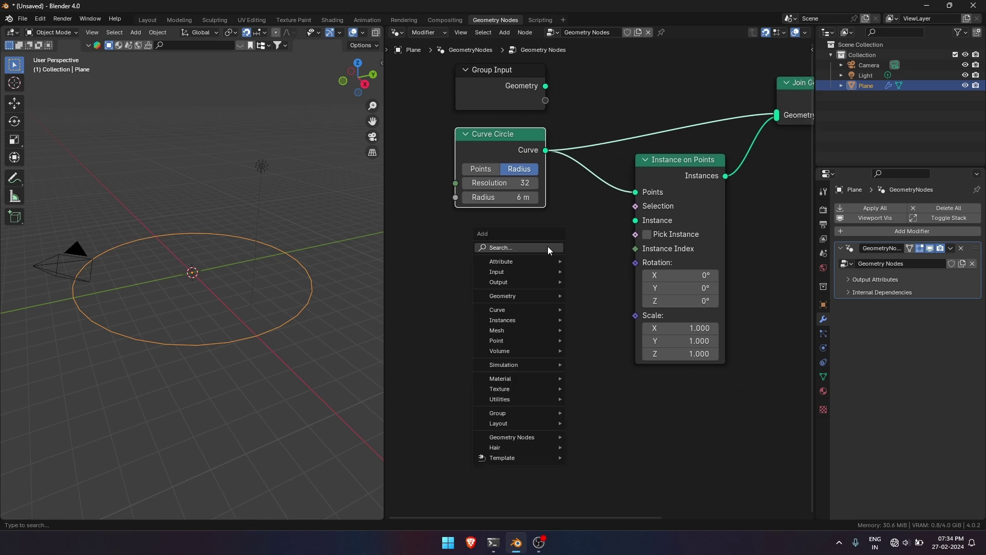
pyautogui.click(548, 246)
pyautogui.write('cube')
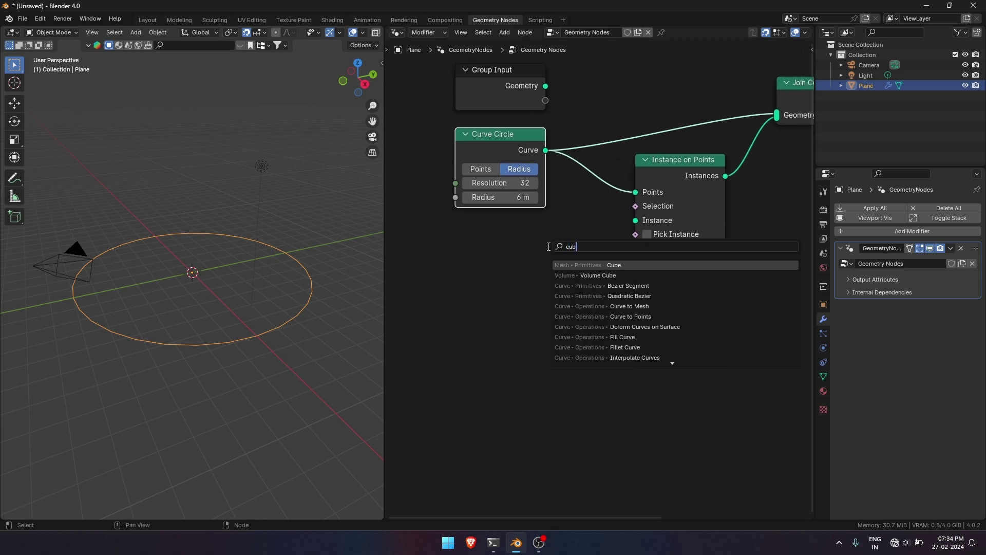
pyautogui.press('Return')
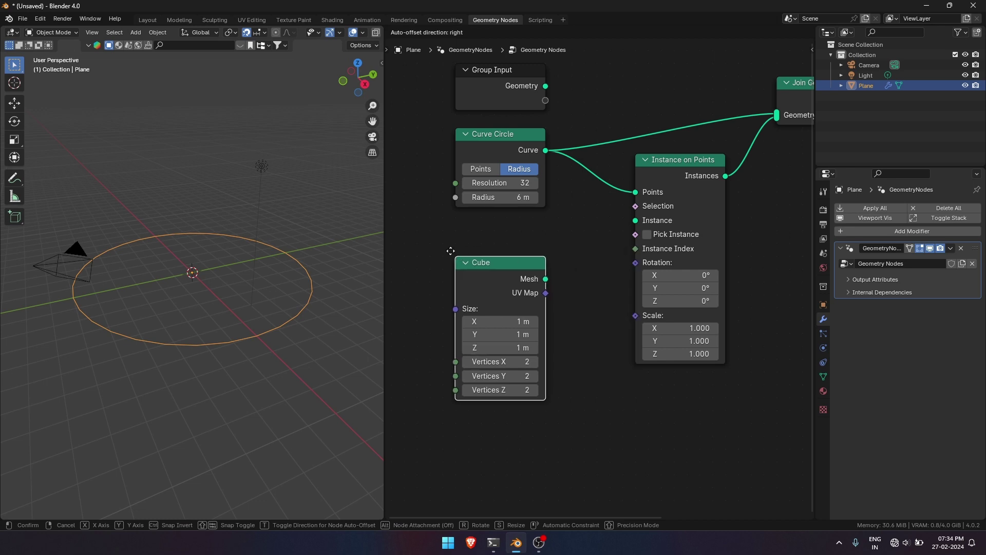
pyautogui.click(453, 261)
pyautogui.moveTo(533, 279); pyautogui.dragTo(543, 276)
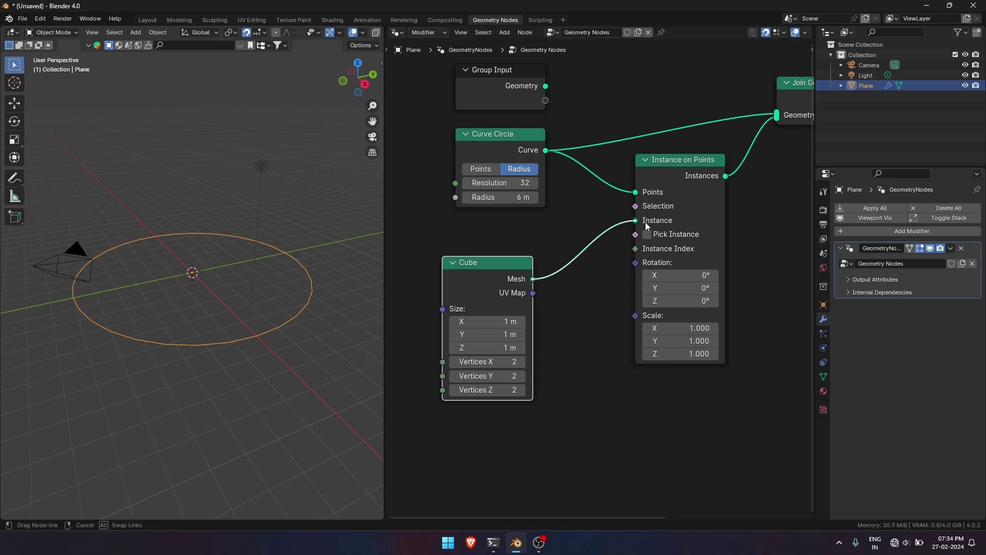
pyautogui.moveTo(645, 222); pyautogui.dragTo(643, 223)
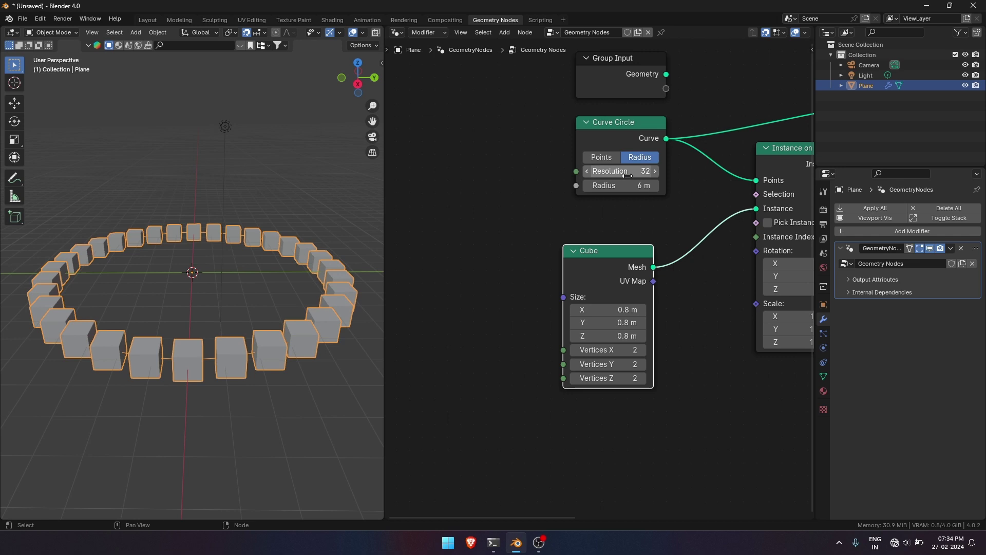
# - Set the Curve Circle's resolution to 29
pyautogui.moveTo(626, 186); pyautogui.dragTo(610, 171)
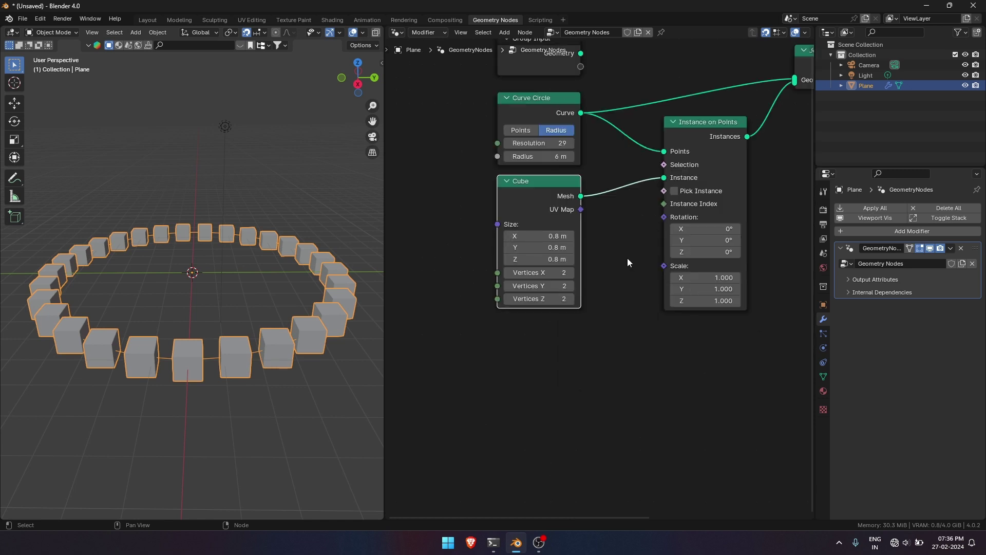
pyautogui.scroll(-2, 626, 256)
pyautogui.moveTo(640, 252); pyautogui.dragTo(498, 281, button='middle')
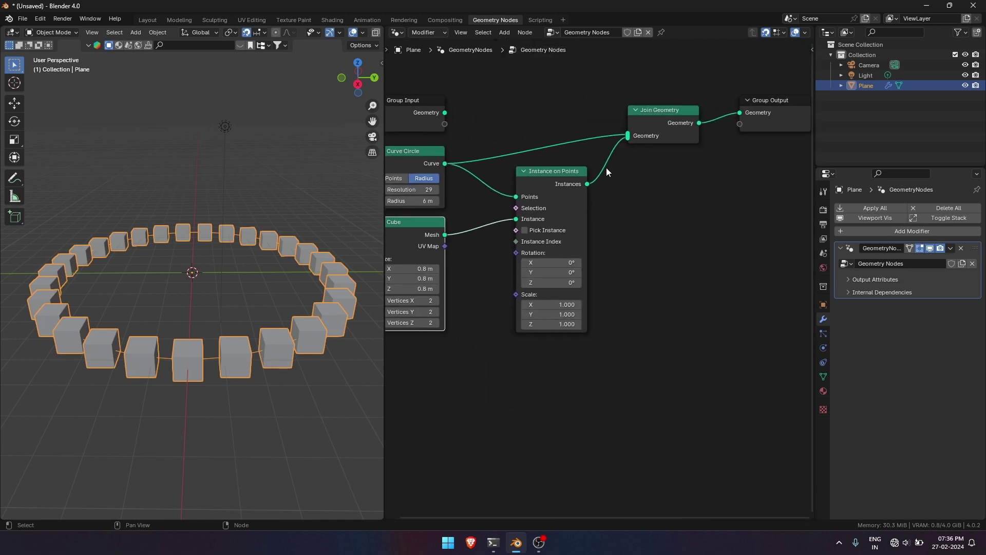
# - Move the Instance on Points, Join Geometry and Group Output nodes together, slightly farther from the Curve Circle and Cube nodes
pyautogui.moveTo(541, 101); pyautogui.dragTo(800, 223)
pyautogui.press('g')
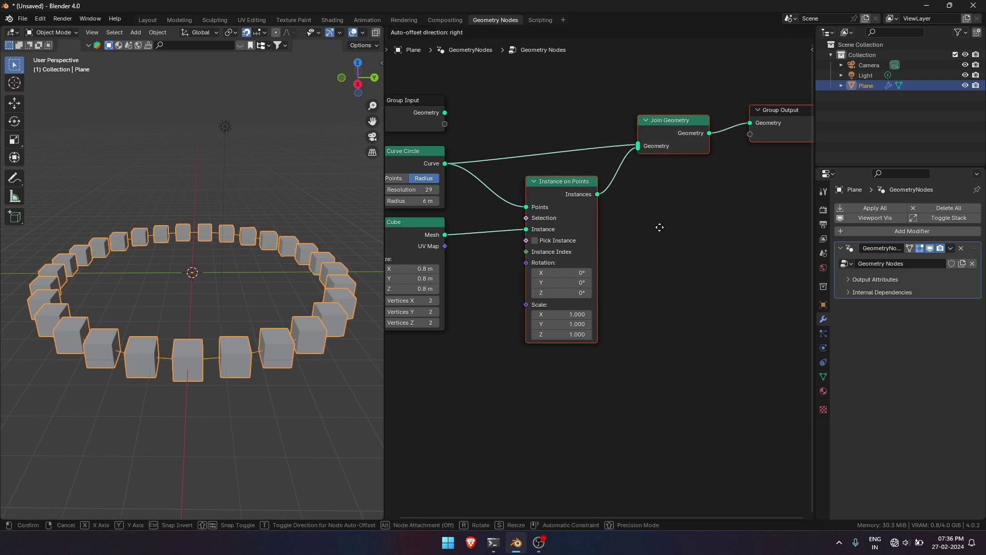
pyautogui.click(707, 249)
# - Add a Combine XYZ node below the Cube node and connect its Vector to Instance on Points' Rotation
pyautogui.moveTo(563, 285); pyautogui.dragTo(681, 219, button='middle')
pyautogui.click(601, 262)
pyautogui.moveTo(602, 259); pyautogui.dragTo(573, 231, button='middle')
pyautogui.hotkey('shift', 'a')
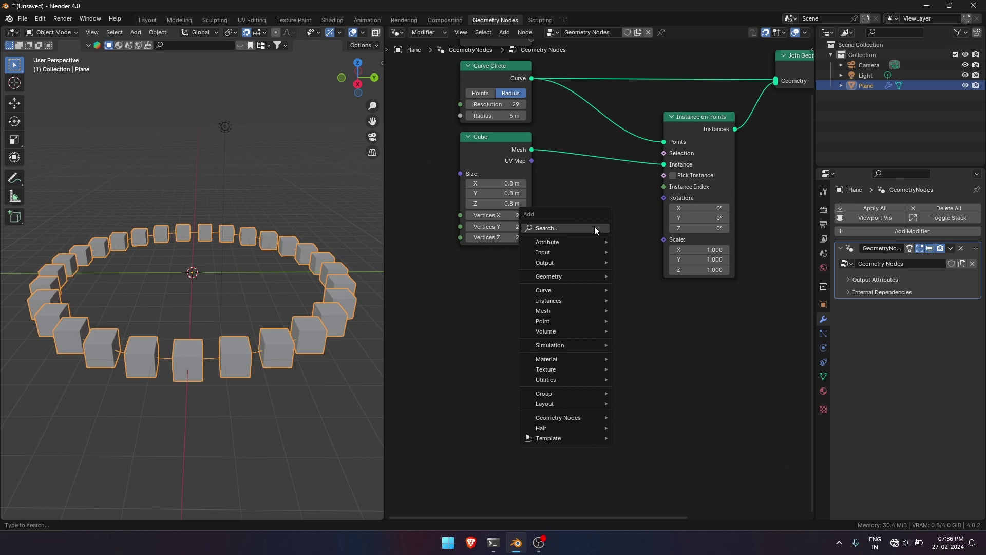
pyautogui.click(594, 226)
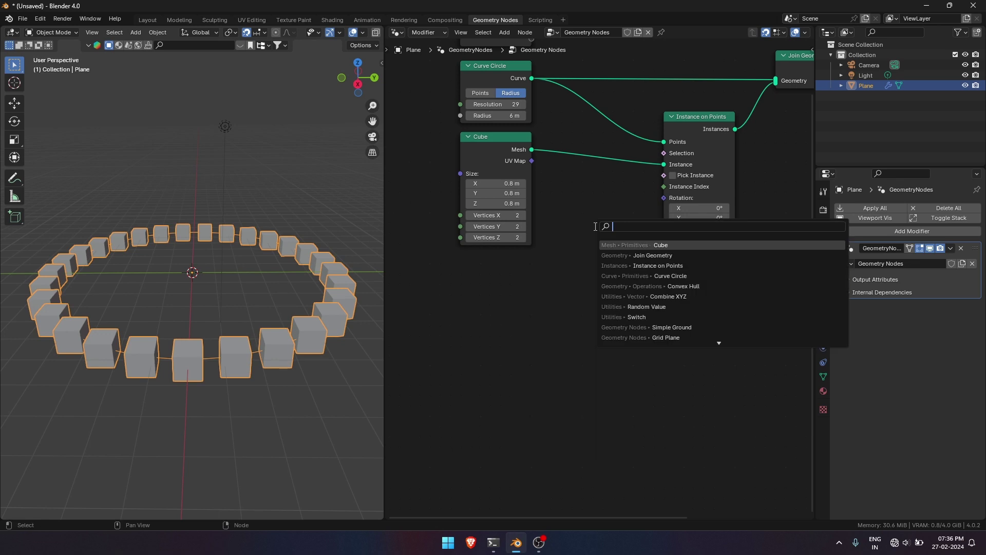
pyautogui.write('combine')
pyautogui.press('Return')
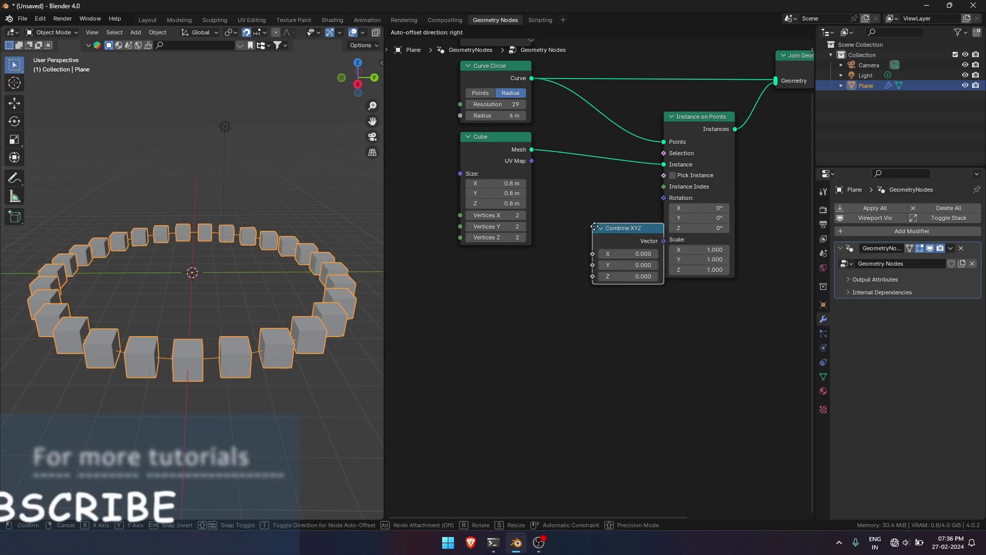
pyautogui.click(517, 279)
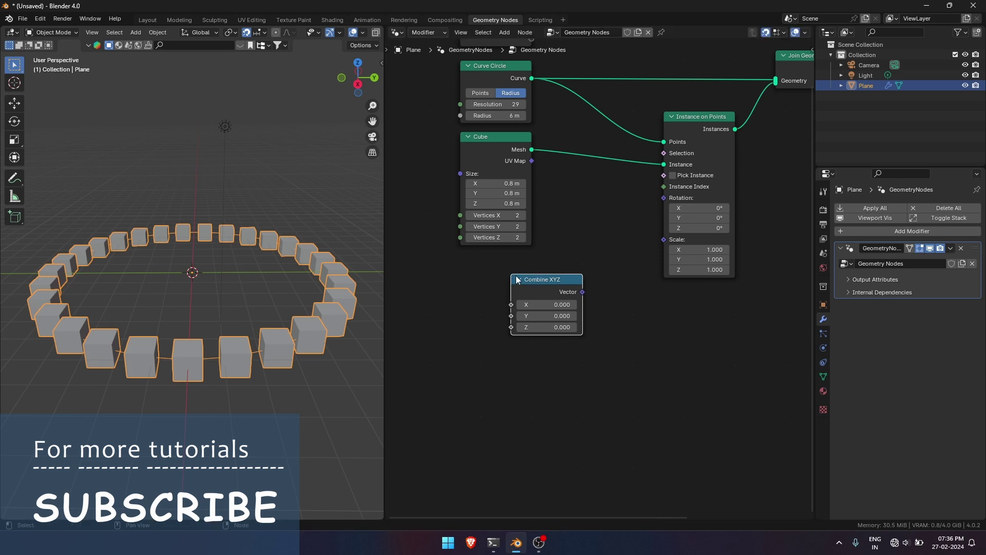
pyautogui.moveTo(583, 291); pyautogui.dragTo(664, 198)
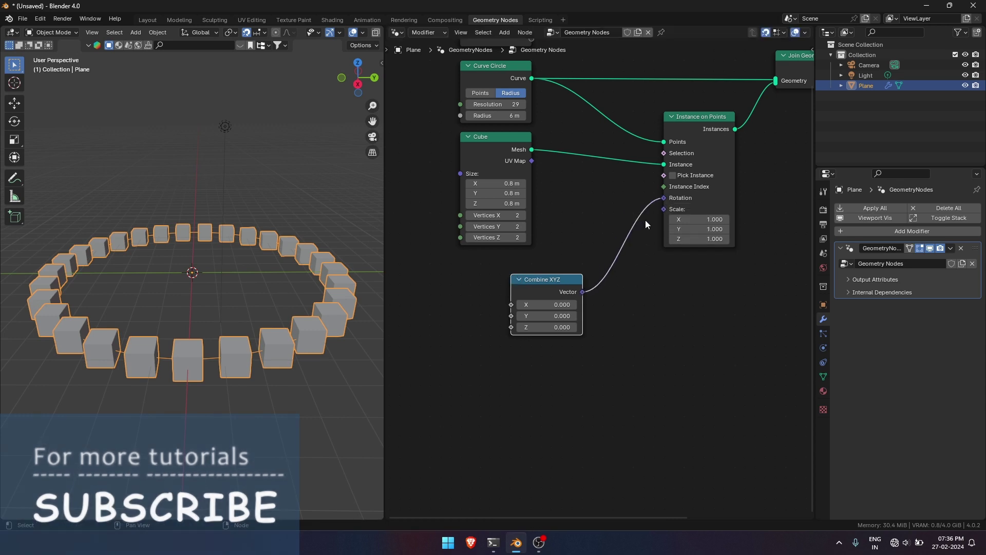
# - Try out the Z value of the Combine XYZ node on the cubes' rotation and reset it to 0
pyautogui.moveTo(547, 328)
pyautogui.mouseDown()
pyautogui.moveTo(565, 327)
pyautogui.moveTo(549, 327)
pyautogui.mouseUp()
pyautogui.click(548, 327)
pyautogui.write('0')
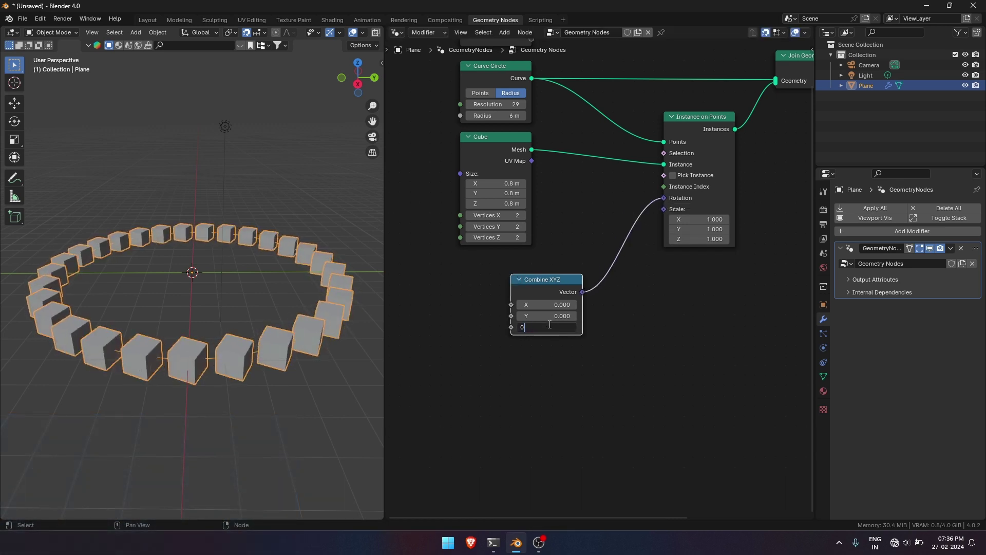
pyautogui.press('Return')
# - Add a Random Value node beside Combine XYZ and connect its Value to the Combine XYZ's Z input
pyautogui.moveTo(510, 322); pyautogui.dragTo(615, 274, button='middle')
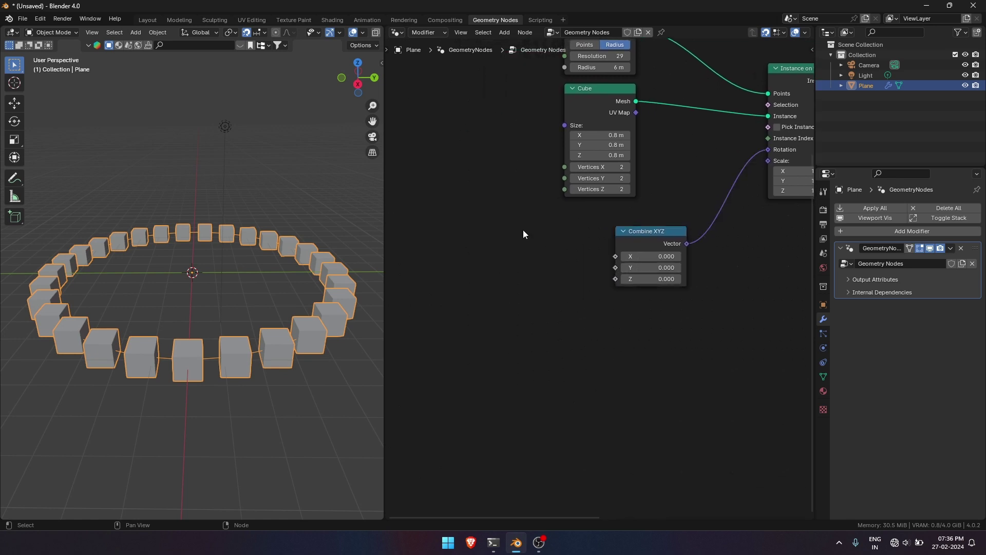
pyautogui.hotkey('shift', 'a')
pyautogui.write('random')
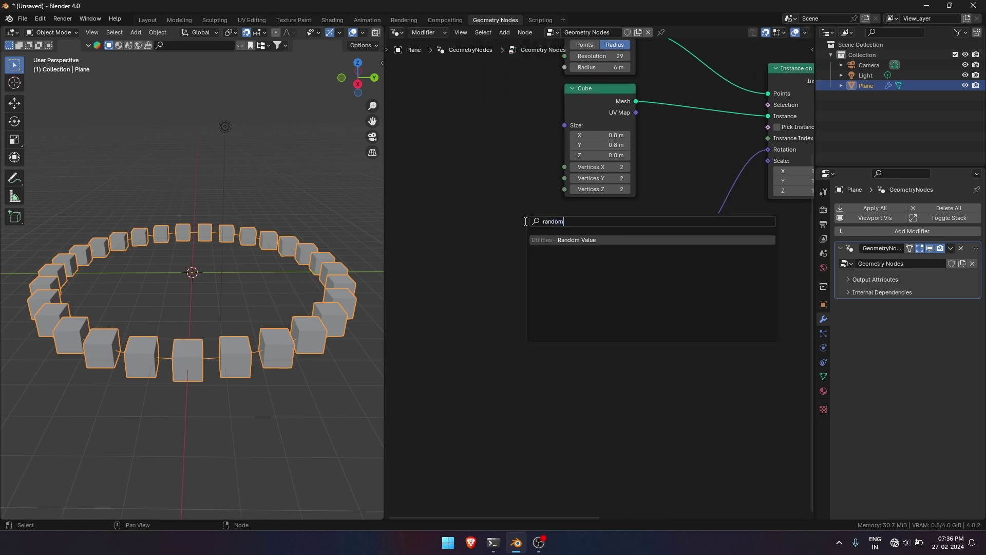
pyautogui.press('Return')
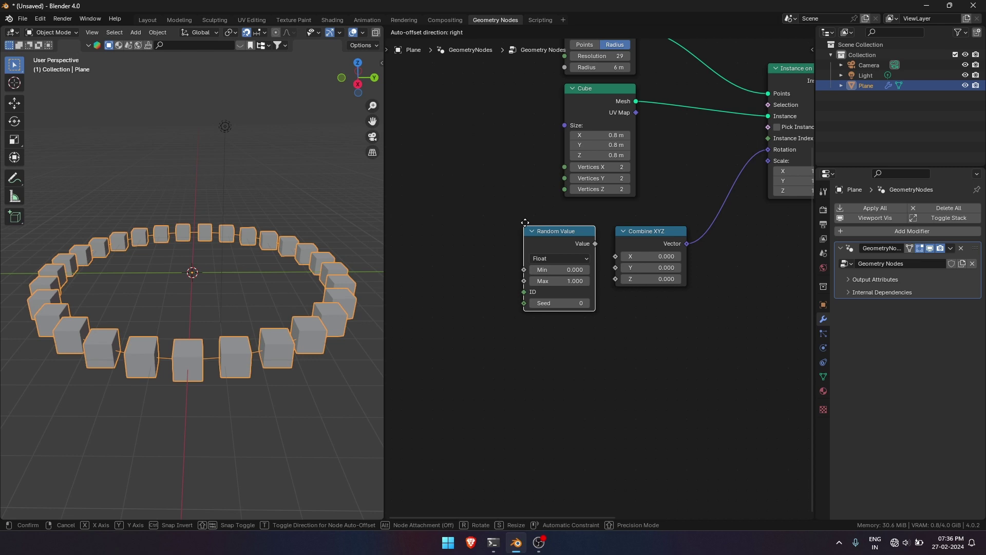
pyautogui.click(473, 256)
pyautogui.scroll(2, 601, 283)
pyautogui.moveTo(530, 272); pyautogui.dragTo(619, 278)
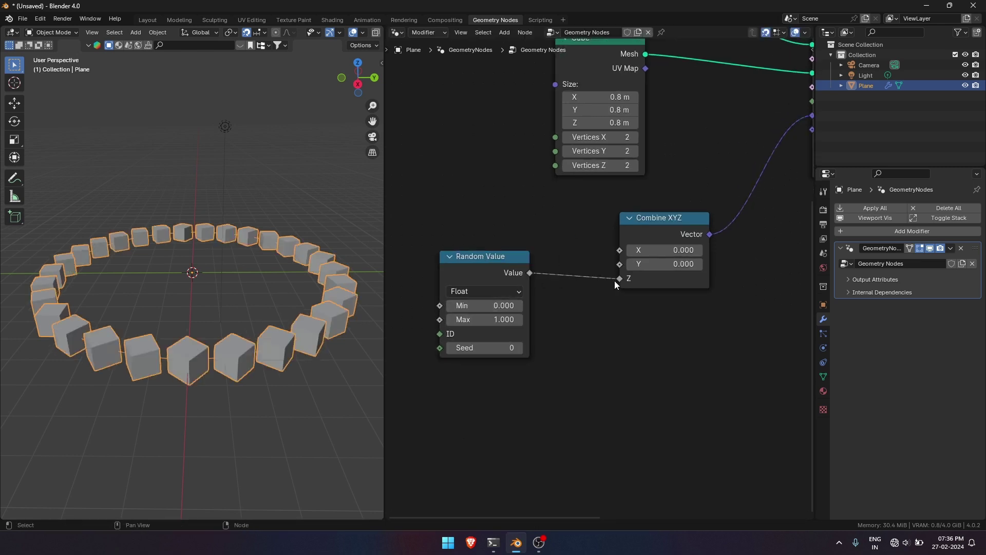
# - Set the Random Value node's Max to 360
pyautogui.click(486, 319)
pyautogui.write('360')
pyautogui.press('Return')
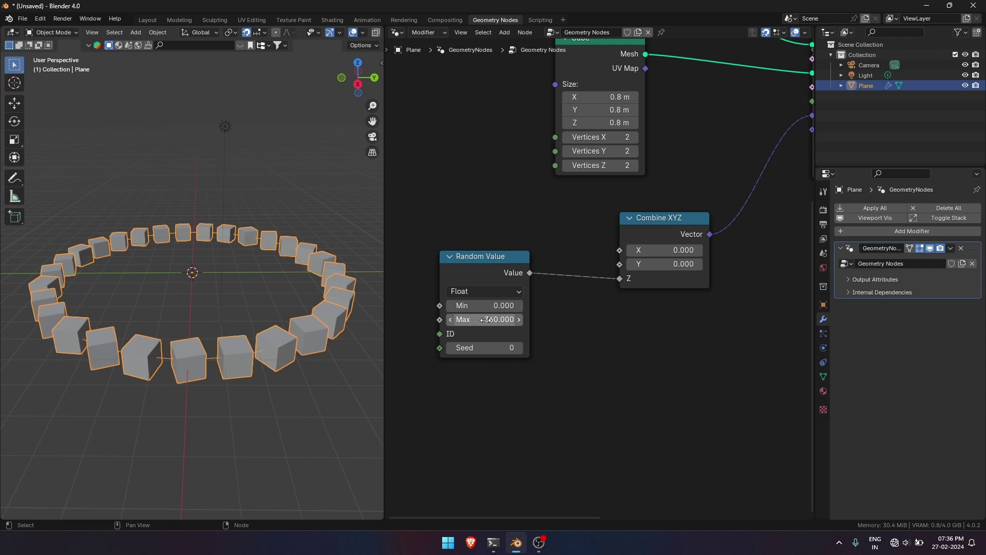
# - Try several seeds on the rotation's Random Value node and reset the seed to 0
pyautogui.click(519, 348)
pyautogui.click(518, 348)
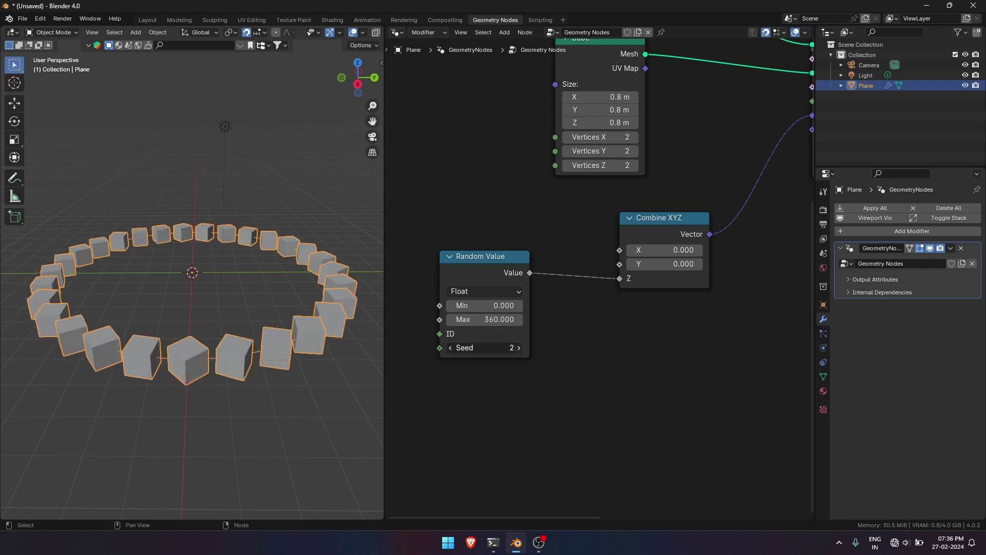
pyautogui.click(520, 348)
pyautogui.click(520, 348)
pyautogui.click(495, 349)
pyautogui.write('0')
pyautogui.press('Return')
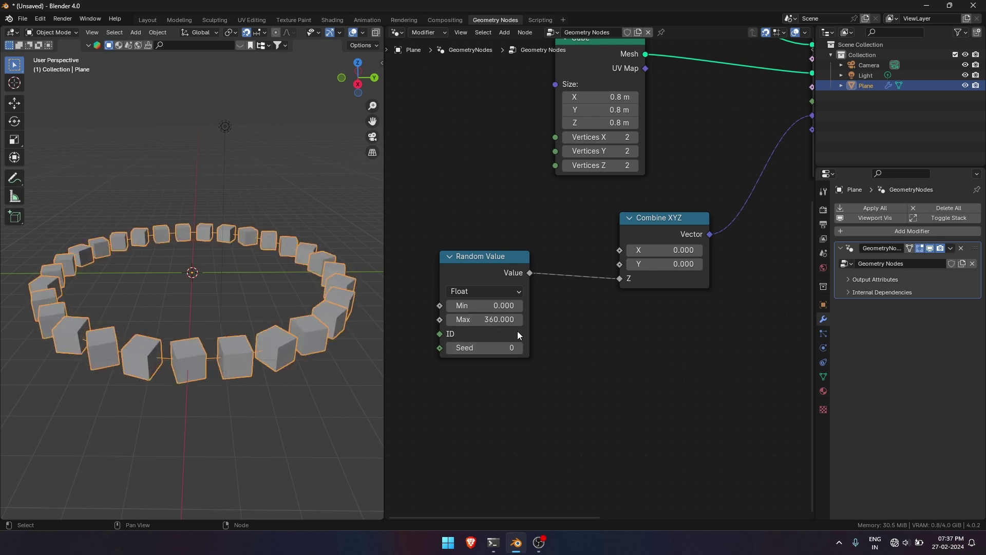
# - Align the Random Value node beside Combine XYZ and move both nodes directly beneath the Cube node
pyautogui.moveTo(485, 273); pyautogui.dragTo(552, 235)
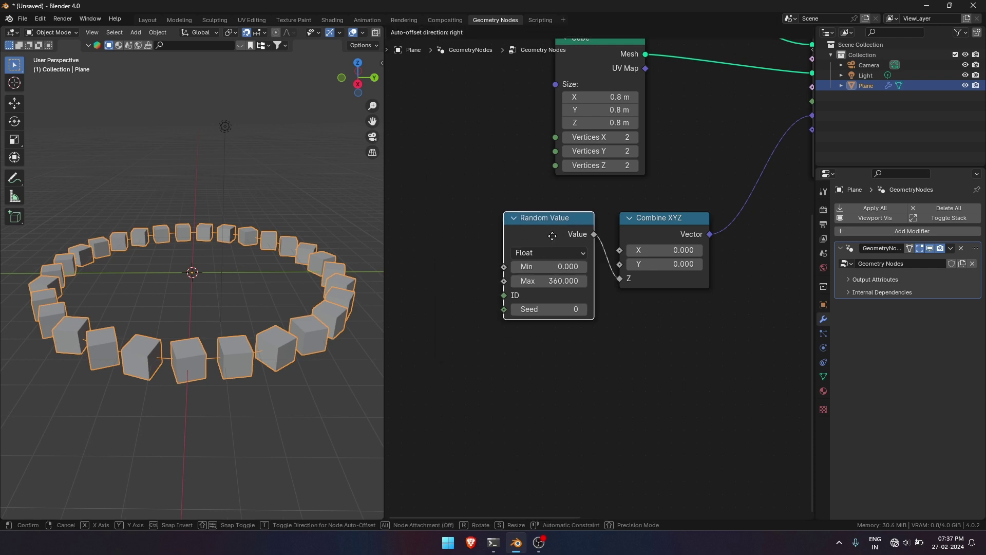
pyautogui.moveTo(503, 199); pyautogui.dragTo(667, 326)
pyautogui.press('g')
pyautogui.click(605, 304)
pyautogui.click(671, 263)
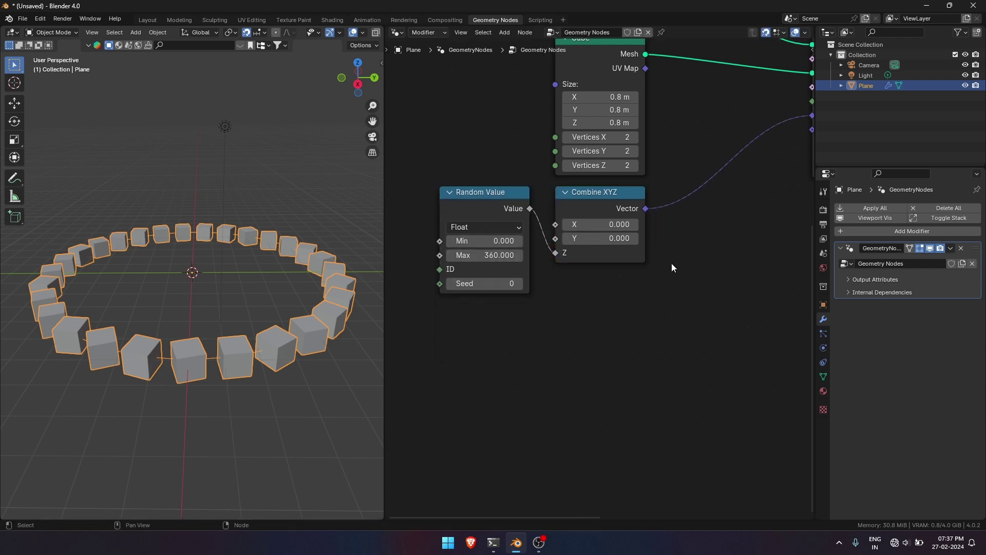
# - Add a second Random Value node below Combine XYZ and connect its Value to Instance on Points' Scale
pyautogui.scroll(-2, 673, 264)
pyautogui.moveTo(708, 255); pyautogui.dragTo(608, 214, button='middle')
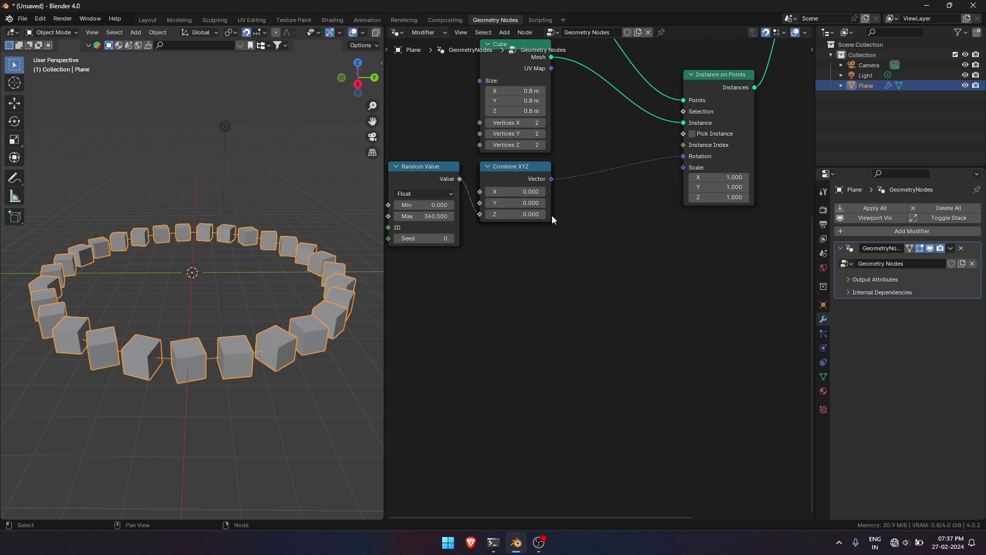
pyautogui.hotkey('shift', 'a')
pyautogui.write('random')
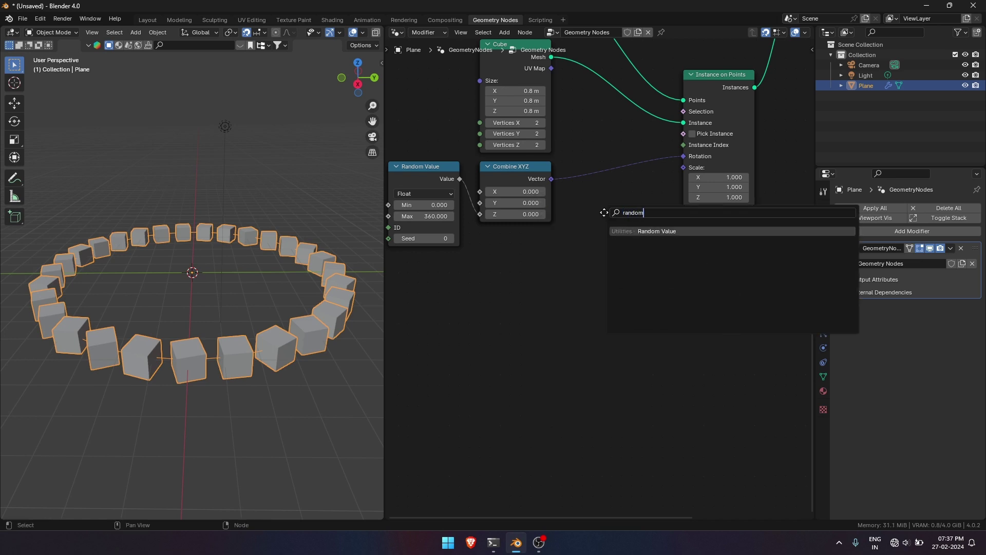
pyautogui.press('Return')
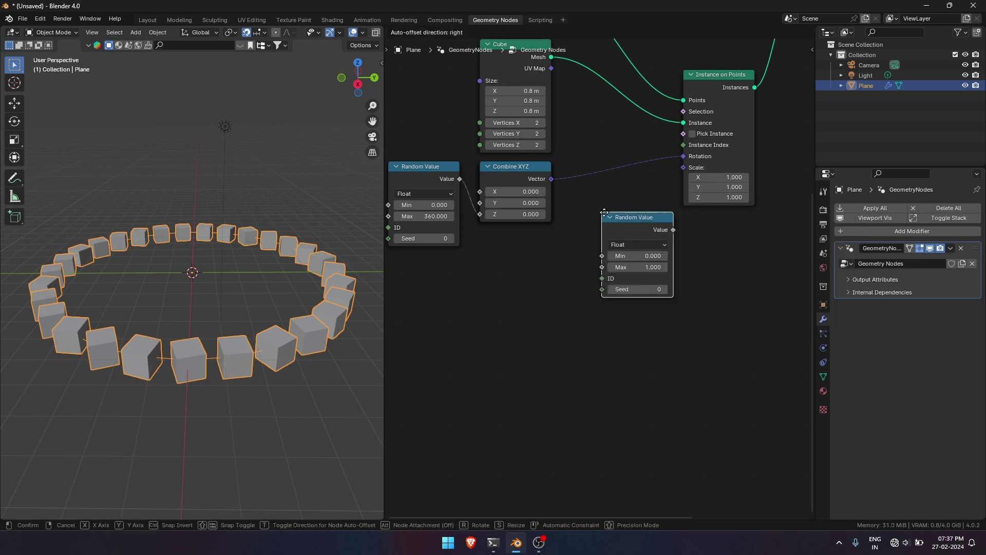
pyautogui.click(481, 244)
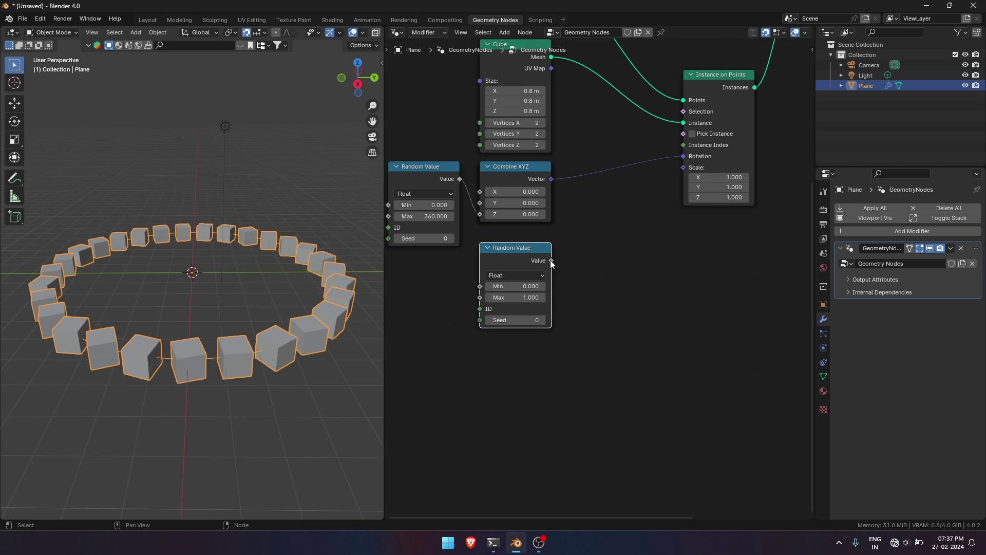
pyautogui.moveTo(550, 260); pyautogui.dragTo(684, 168)
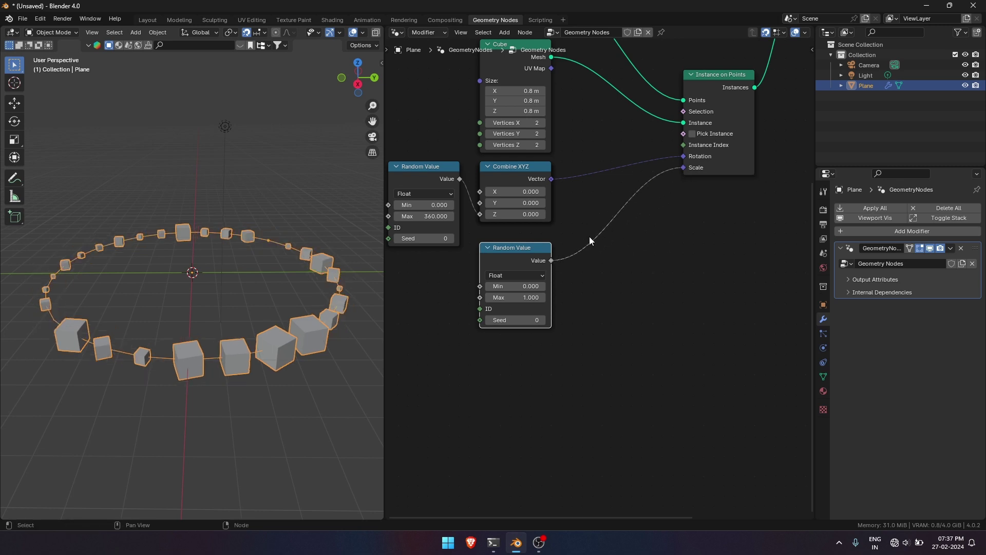
# - Try several seeds on the scale's Random Value node and reset the seed to 0
pyautogui.scroll(2, 588, 241)
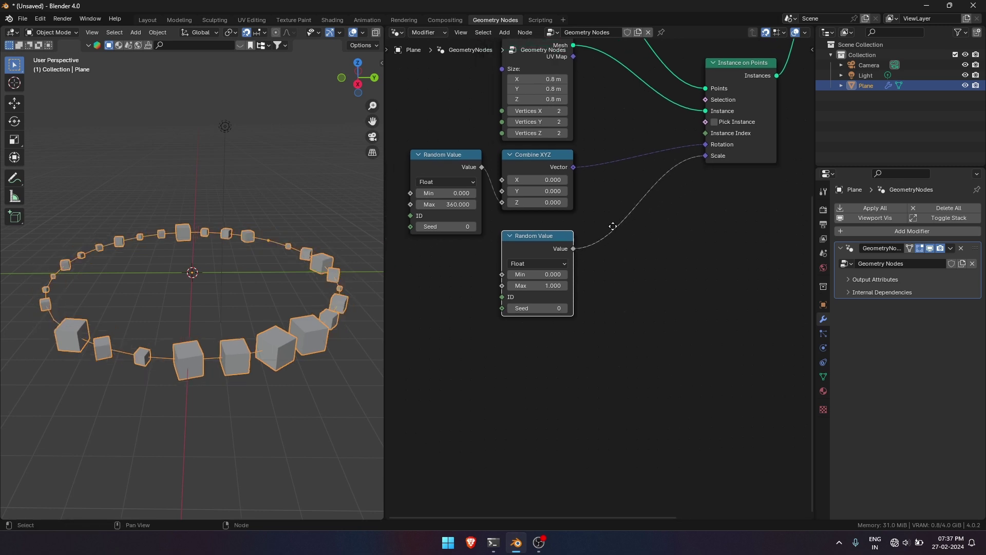
pyautogui.click(569, 310)
pyautogui.click(569, 310)
pyautogui.click(568, 310)
pyautogui.click(569, 310)
pyautogui.click(570, 311)
pyautogui.click(569, 310)
pyautogui.click(569, 311)
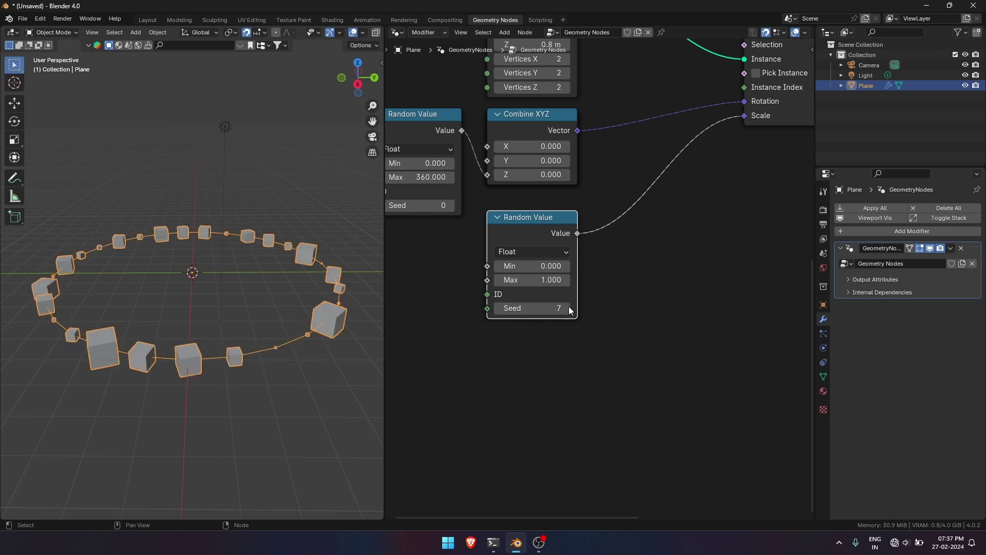
pyautogui.click(570, 310)
pyautogui.click(569, 310)
pyautogui.click(499, 310)
pyautogui.click(498, 310)
pyautogui.click(498, 310)
pyautogui.click(529, 308)
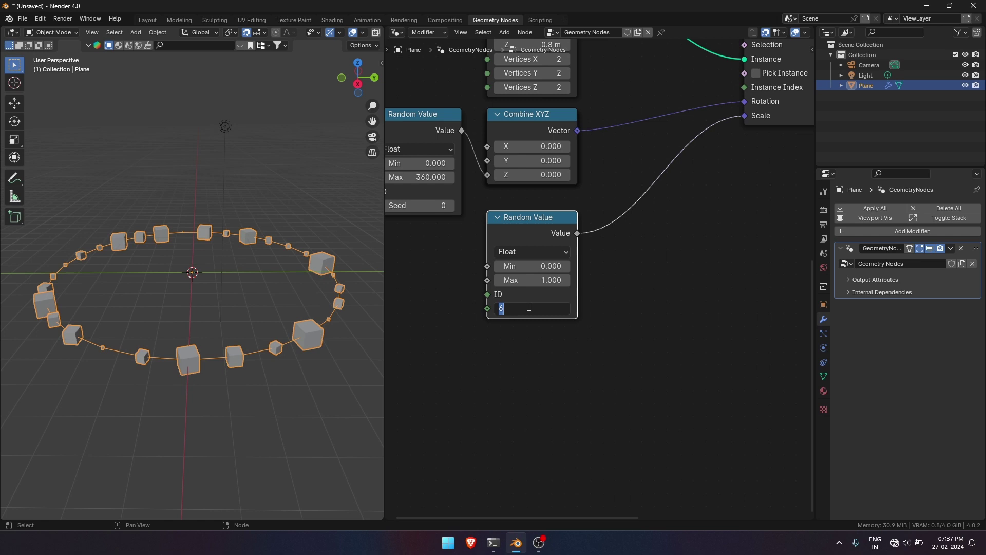
pyautogui.write('0')
pyautogui.press('Return')
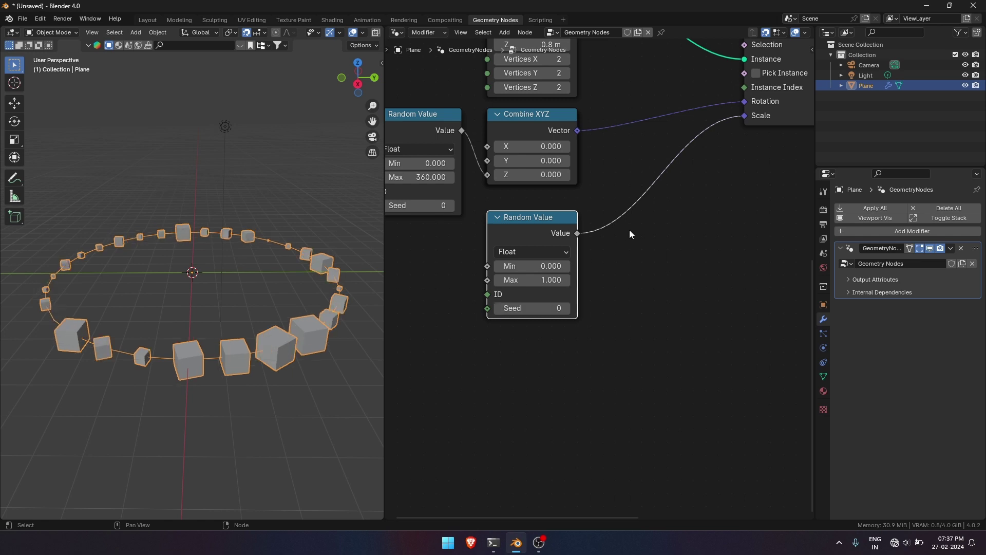
# - Insert a Combine XYZ node between the second Random Value and Scale, and feed the Value into X, Y and Z
pyautogui.hotkey('shift', 'a')
pyautogui.write('combie')
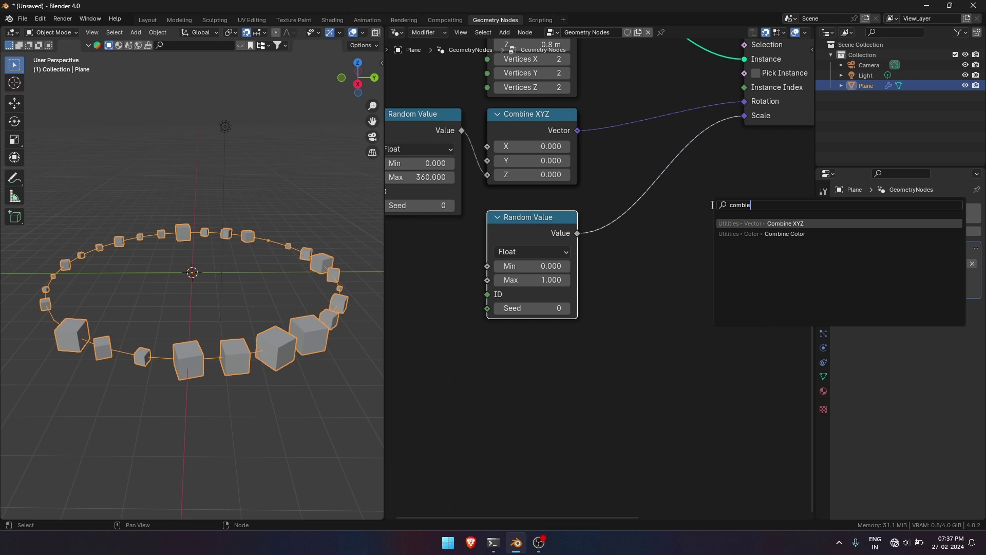
pyautogui.press('Return')
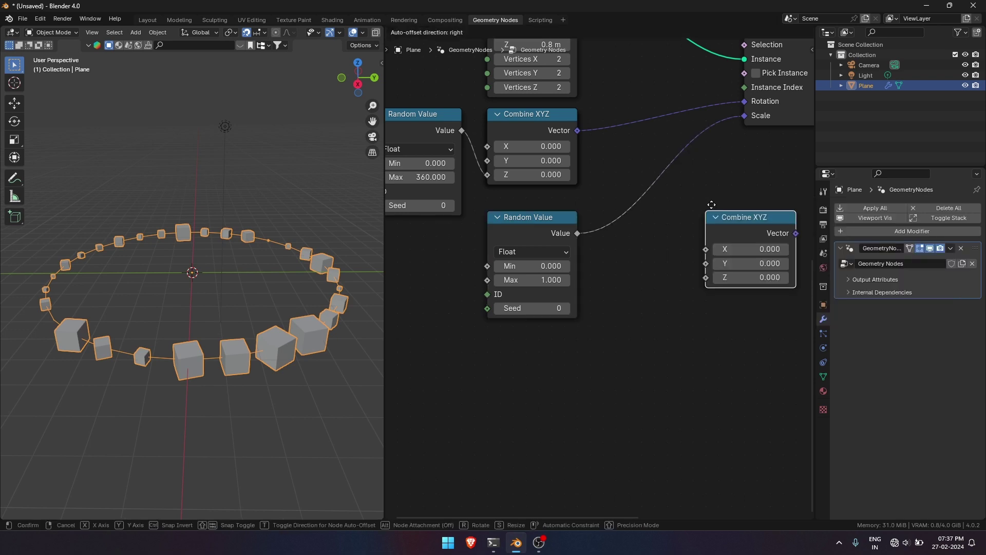
pyautogui.click(635, 178)
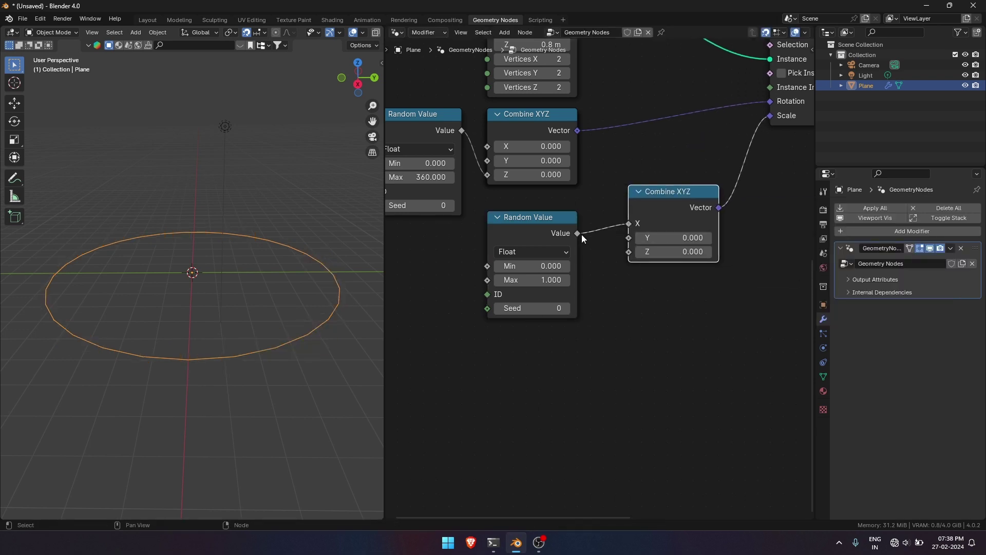
pyautogui.moveTo(578, 234); pyautogui.dragTo(631, 260)
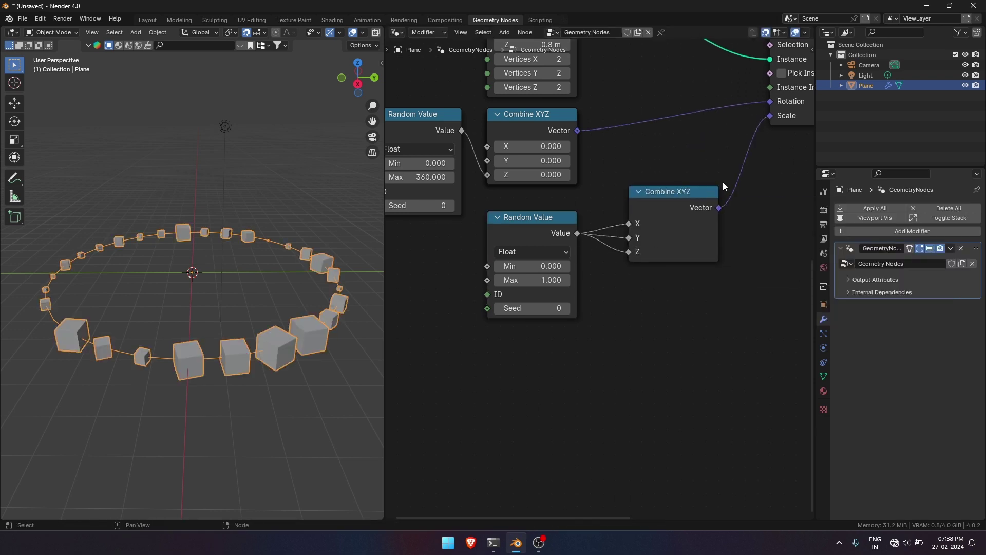
# - Combine all nodes except Group Input and Group Output into a node group
pyautogui.scroll(-4, 630, 224)
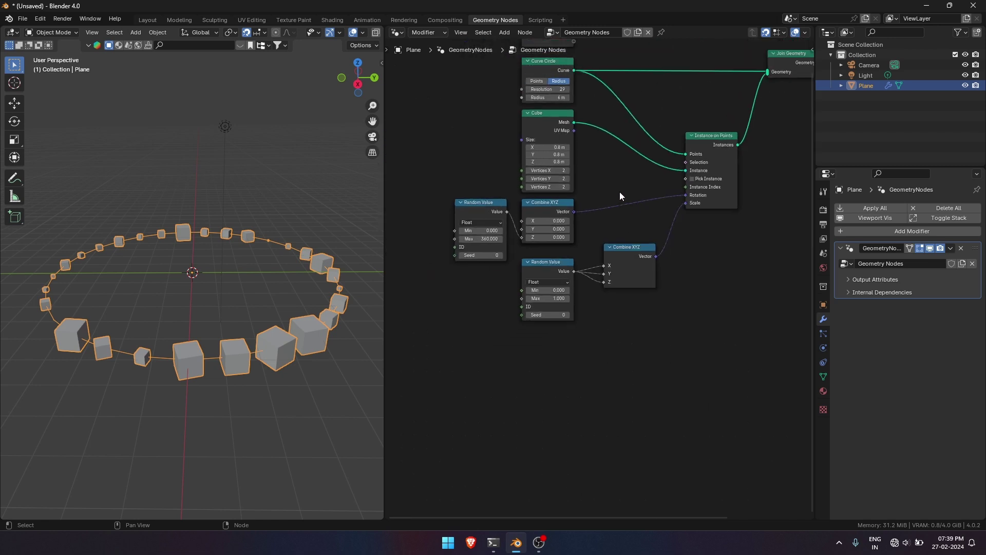
pyautogui.moveTo(622, 180); pyautogui.dragTo(609, 241, button='middle')
pyautogui.scroll(2, 608, 238)
pyautogui.moveTo(436, 162); pyautogui.dragTo(754, 397)
pyautogui.hotkey('ctrl', 'g')
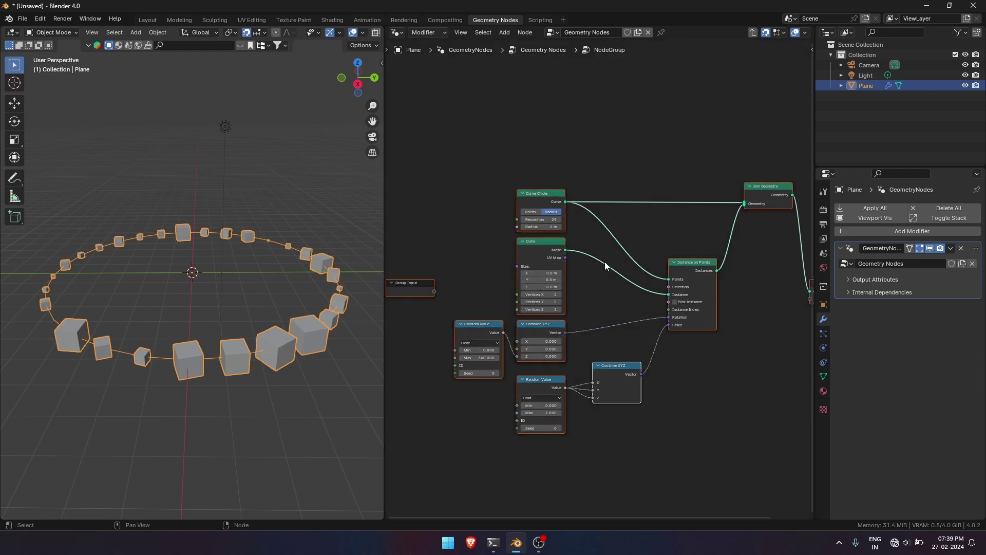
# - Check the node group in its parent node tree and return to its contents
pyautogui.press('Home')
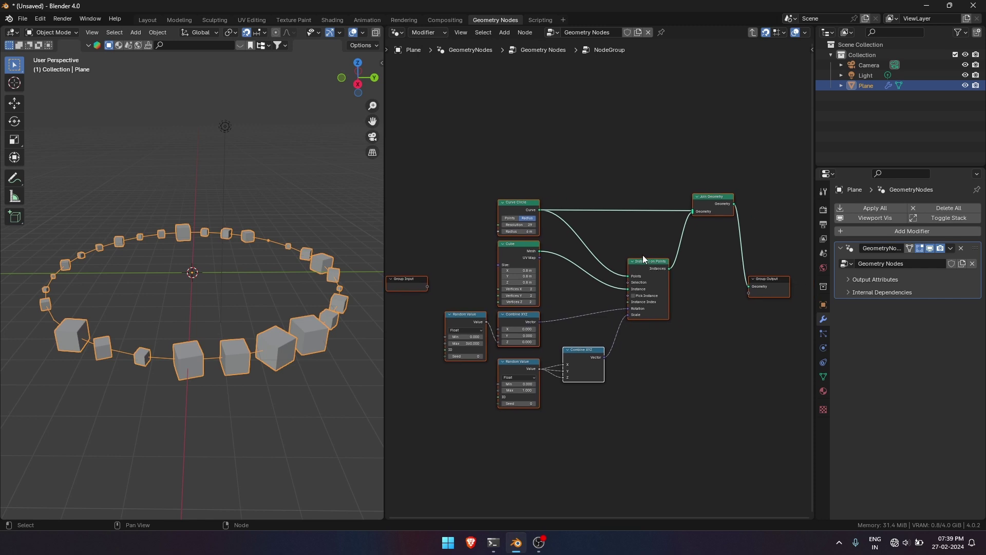
pyautogui.press('Tab')
pyautogui.press('Tab')
pyautogui.press('Tab')
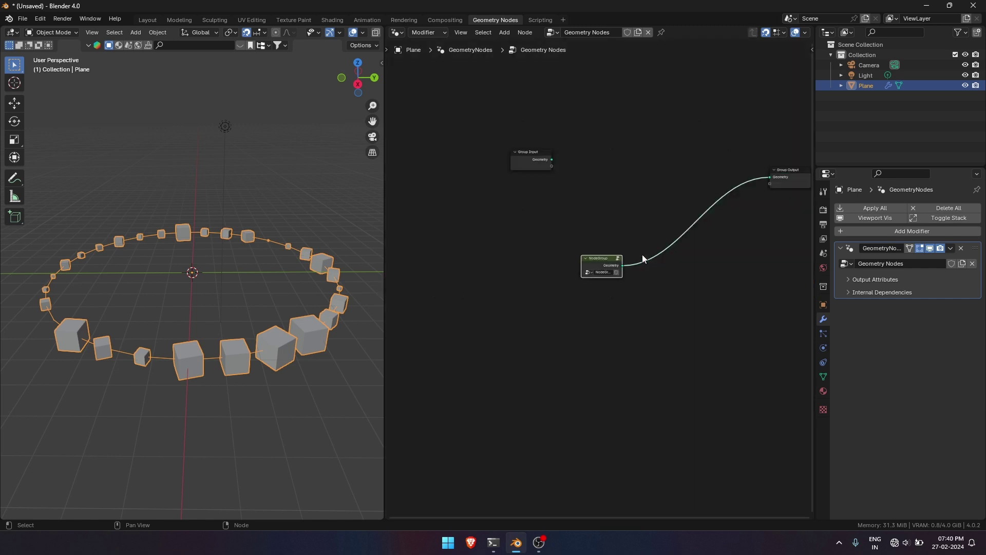
pyautogui.press('Tab')
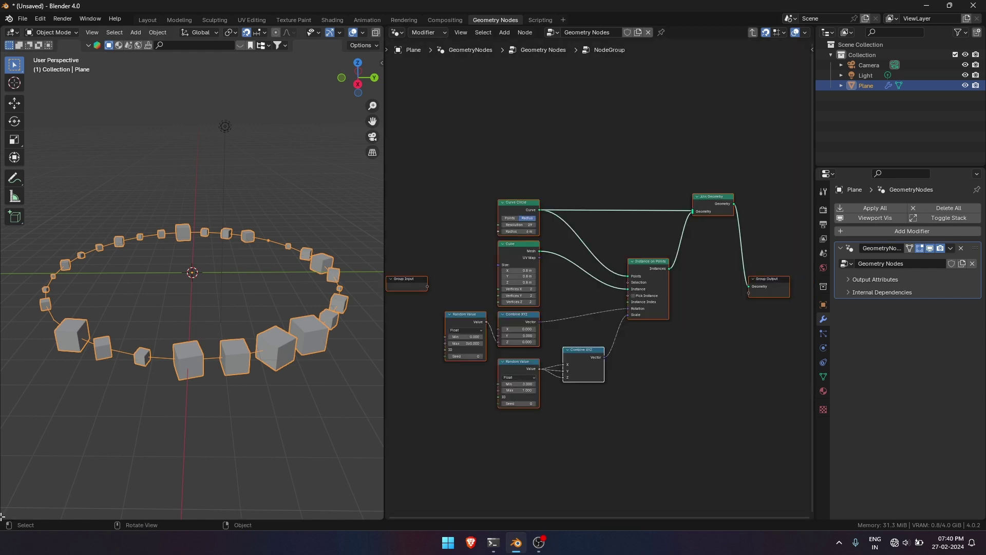
# - Split the 3D viewport horizontally, turn the lower area into a Geometry Node Editor showing the parent tree, and hide its sidebar
pyautogui.moveTo(1, 517); pyautogui.dragTo(2, 280)
pyautogui.click(12, 286)
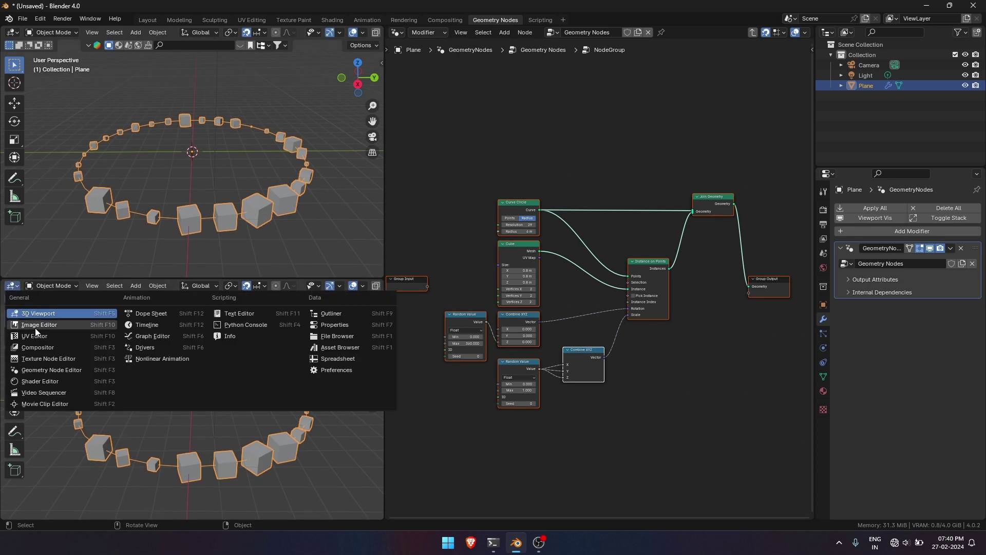
pyautogui.click(57, 369)
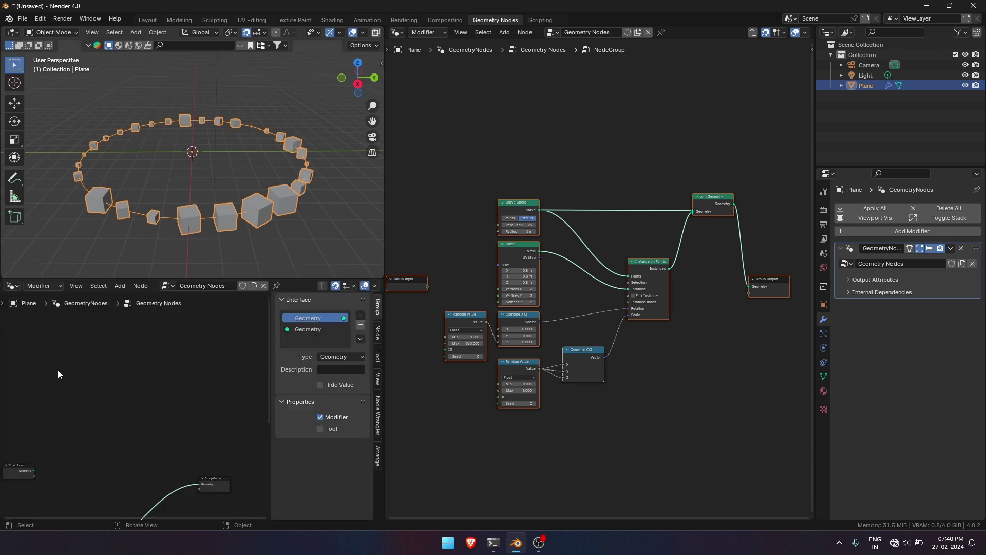
pyautogui.press('n')
pyautogui.press('Home')
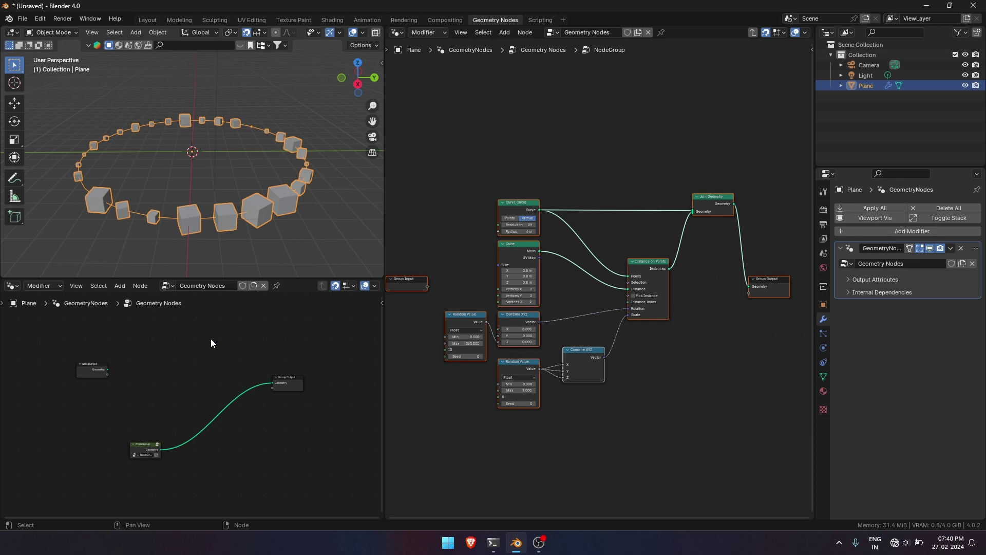
# - Move the NodeGroup node level with Group Output in the parent tree and bring Group Output close beside it
pyautogui.scroll(2, 190, 400)
pyautogui.moveTo(132, 458); pyautogui.dragTo(164, 379)
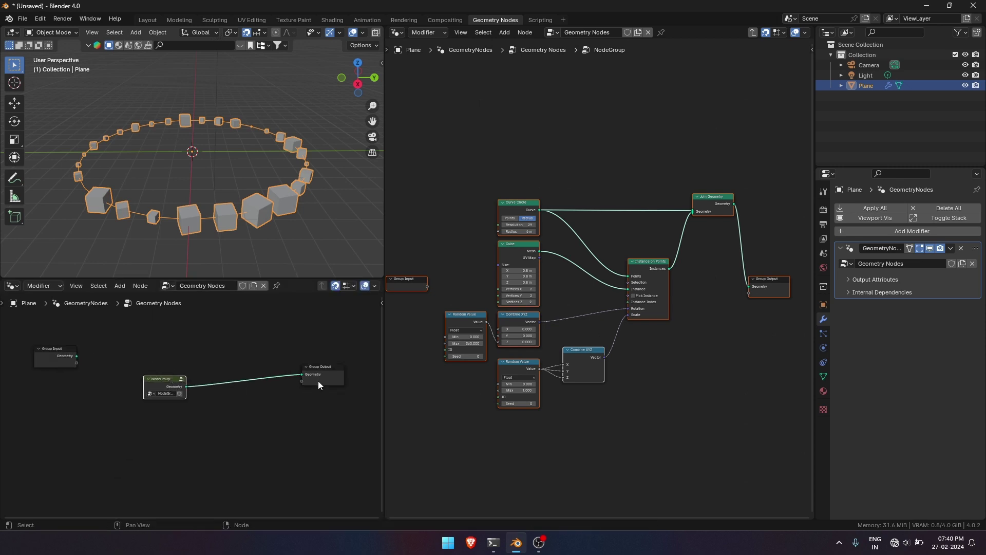
pyautogui.moveTo(318, 381); pyautogui.dragTo(224, 386)
# - Widen the NodeGroup node and rename the group to Radial Array
pyautogui.scroll(1, 174, 406)
pyautogui.scroll(2, 174, 405)
pyautogui.moveTo(167, 377); pyautogui.dragTo(235, 427, button='middle')
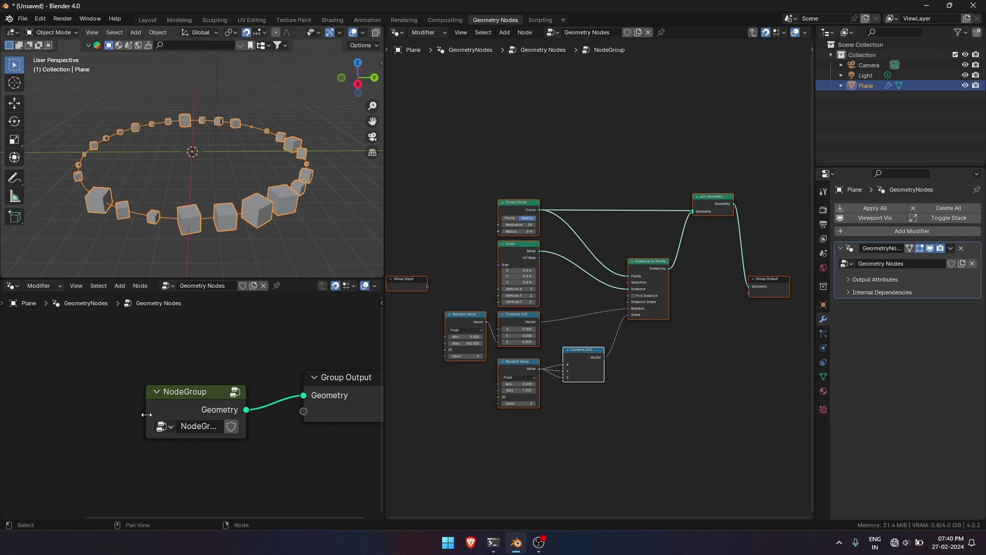
pyautogui.moveTo(147, 414); pyautogui.dragTo(89, 414)
pyautogui.click(201, 424)
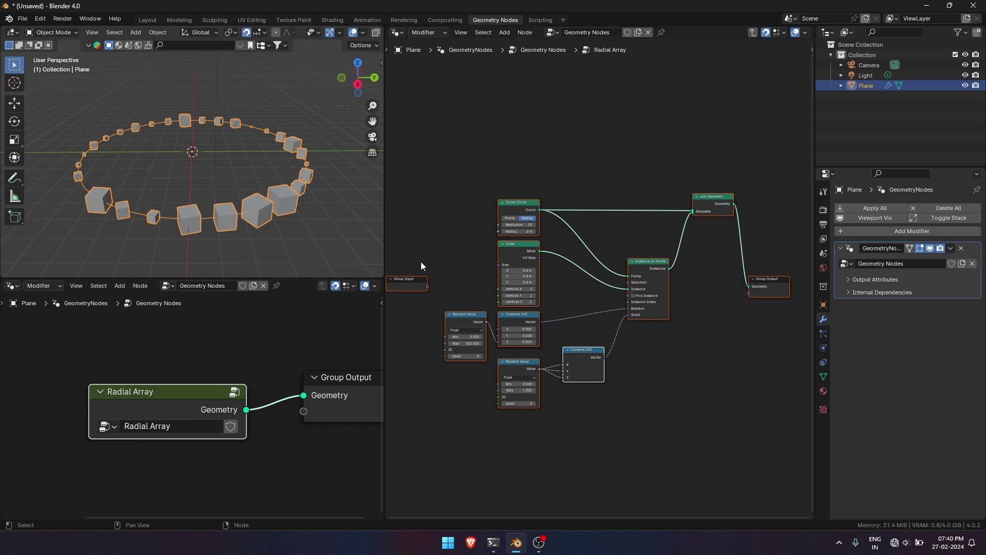
# - Expose the Curve Circle's Resolution as a group input and set it to 33 on the Radial Array node
pyautogui.scroll(4, 571, 250)
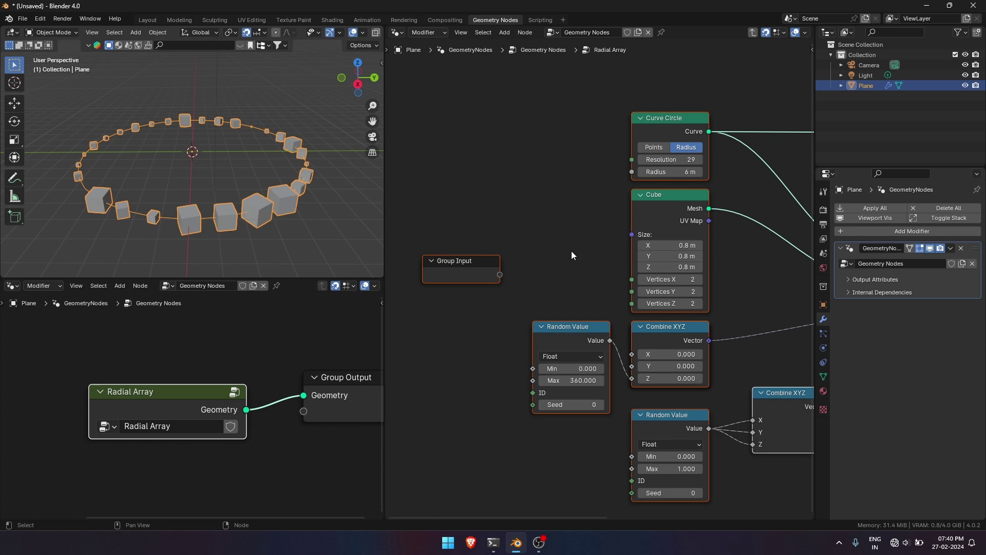
pyautogui.scroll(-1, 571, 249)
pyautogui.moveTo(565, 212); pyautogui.dragTo(529, 244, button='middle')
pyautogui.click(505, 230)
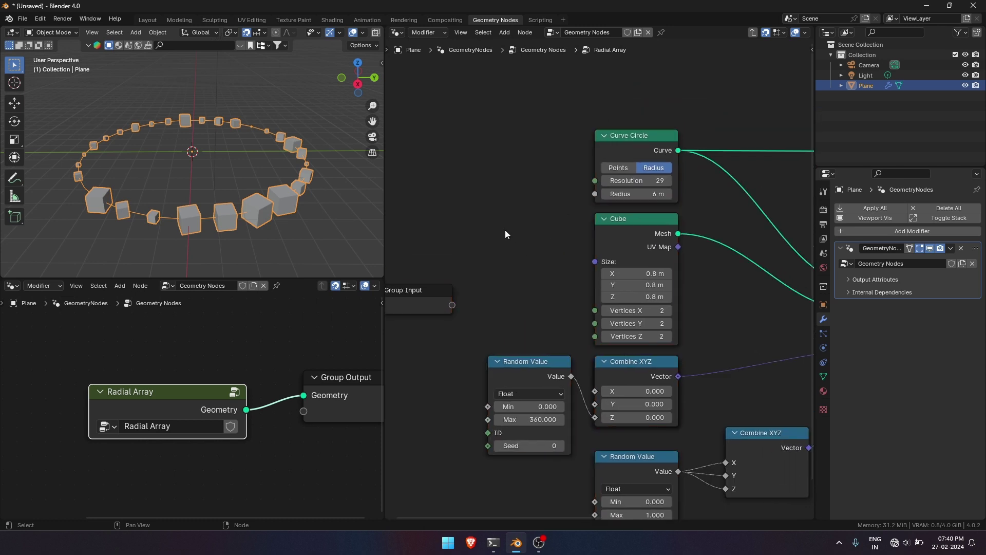
pyautogui.scroll(-1, 476, 280)
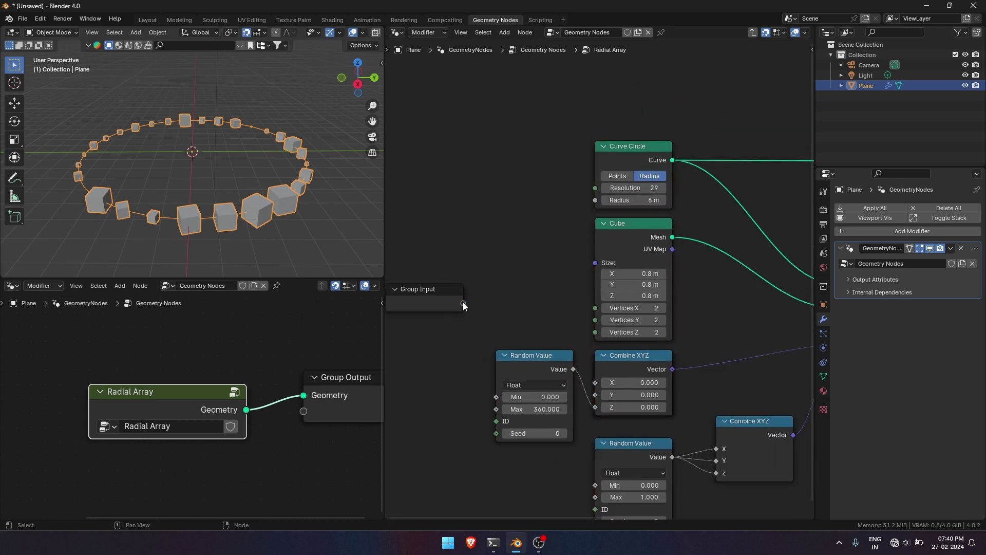
pyautogui.moveTo(463, 302); pyautogui.dragTo(595, 188)
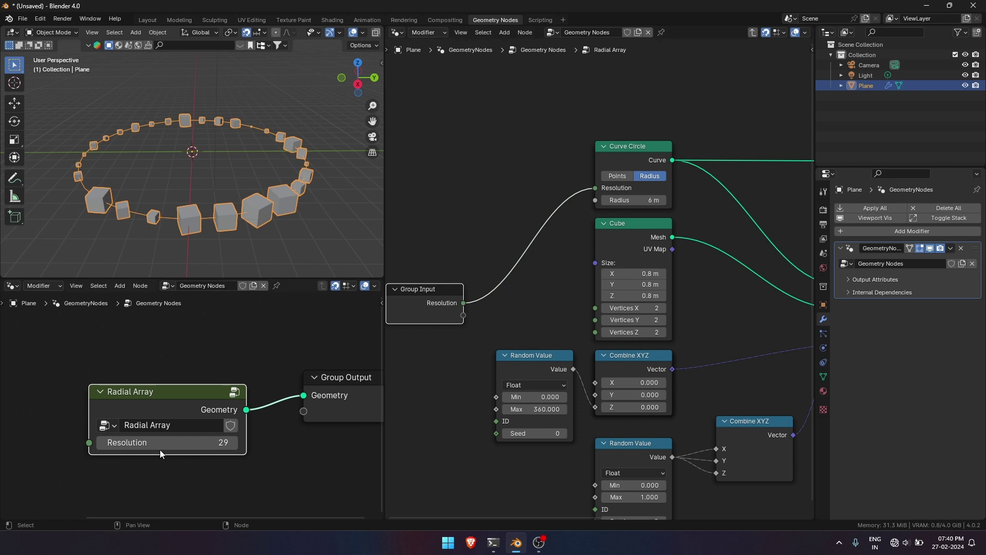
pyautogui.moveTo(159, 449)
pyautogui.mouseDown()
pyautogui.moveTo(199, 449)
pyautogui.moveTo(173, 449)
pyautogui.mouseUp()
# - Expose the Curve Circle's Radius as a group input and move Group Input further away from the other nodes
pyautogui.moveTo(463, 315); pyautogui.dragTo(596, 200)
pyautogui.scroll(-1, 513, 334)
pyautogui.moveTo(514, 331); pyautogui.dragTo(637, 312, button='middle')
pyautogui.moveTo(556, 278); pyautogui.dragTo(457, 246)
pyautogui.scroll(-3, 483, 249)
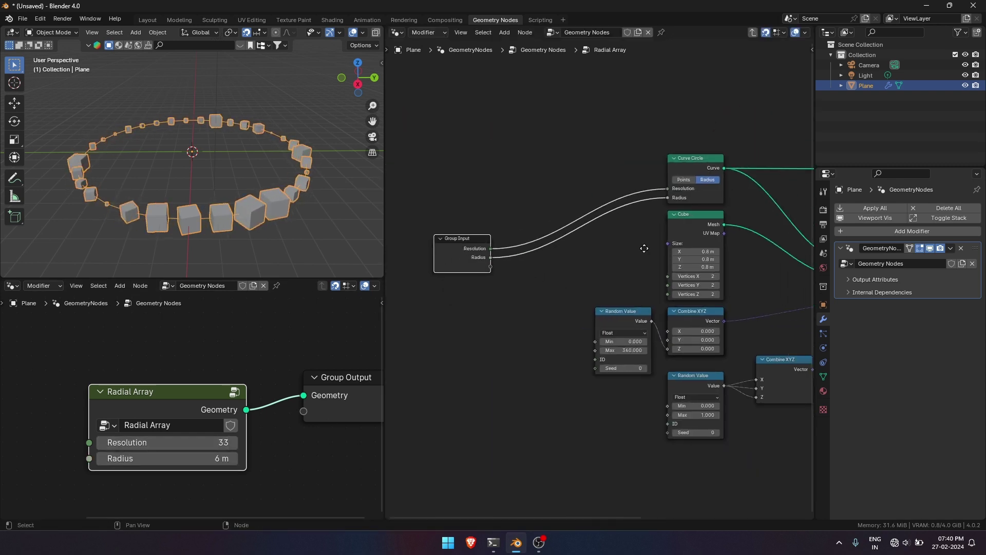
# - Copy the Cube node into the parent tree beside Radial Array and delete the original inside the group
pyautogui.moveTo(644, 248); pyautogui.dragTo(518, 190, button='middle')
pyautogui.click(586, 168)
pyautogui.hotkey('ctrl', 'c')
pyautogui.scroll(-2, 169, 411)
pyautogui.moveTo(170, 411); pyautogui.dragTo(282, 387, button='middle')
pyautogui.hotkey('ctrl', 'v')
pyautogui.press('x')
pyautogui.moveTo(573, 189); pyautogui.dragTo(629, 216, button='middle')
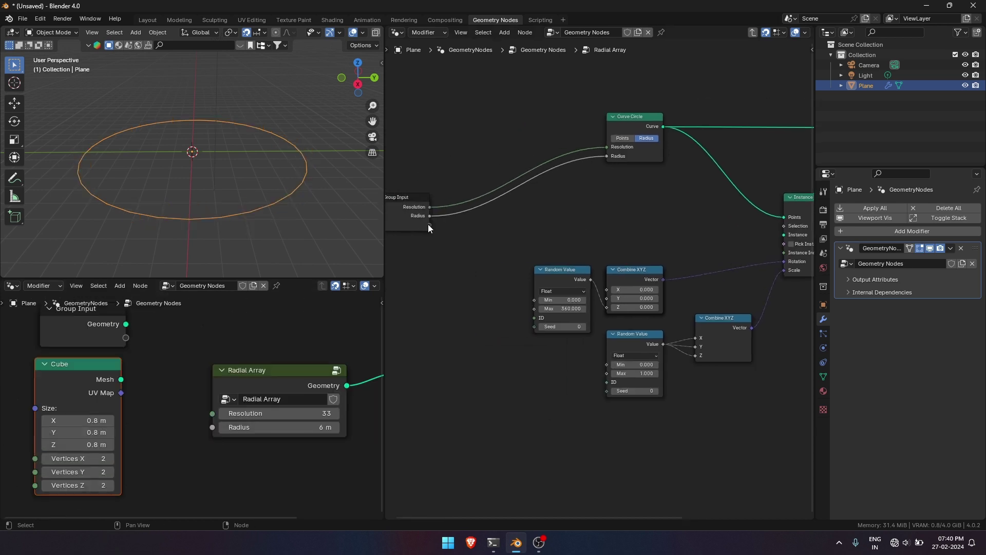
# - Expose Instance and Pick Instance from Instance on Points as group inputs, and connect the Cube's Mesh to Radial Array's Instance
pyautogui.moveTo(429, 225); pyautogui.dragTo(784, 235)
pyautogui.moveTo(121, 380); pyautogui.dragTo(212, 441)
pyautogui.moveTo(673, 277); pyautogui.dragTo(627, 248, button='middle')
pyautogui.scroll(1, 547, 238)
pyautogui.scroll(-1, 547, 239)
pyautogui.moveTo(425, 225); pyautogui.dragTo(779, 235)
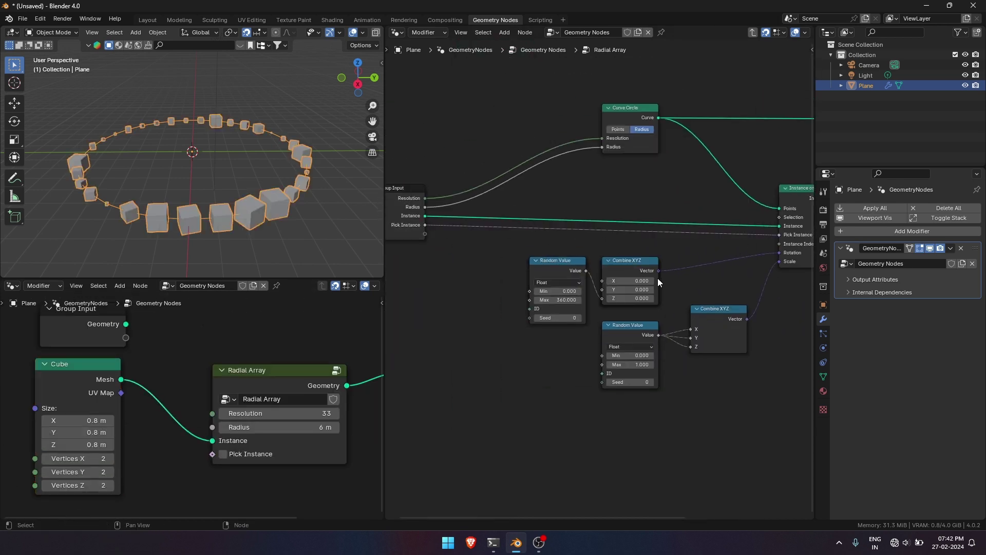
# - Expose the rotation Random Value's Seed and the scale Random Value's Min, Max and Seed as group inputs
pyautogui.moveTo(657, 278); pyautogui.dragTo(753, 247, button='middle')
pyautogui.scroll(2, 752, 248)
pyautogui.moveTo(440, 184); pyautogui.dragTo(596, 298)
pyautogui.moveTo(617, 290); pyautogui.dragTo(565, 191, button='middle')
pyautogui.click(562, 182)
pyautogui.hotkey('shift', 'd')
pyautogui.hotkey('ctrl', 'z')
pyautogui.moveTo(427, 132); pyautogui.dragTo(635, 264)
pyautogui.moveTo(428, 143); pyautogui.dragTo(635, 295)
# - Set Radial Array's Resolution to 29, Radius to 5.4 m, first Seed to -1, Min to 0.8 and Max to 0.6
pyautogui.scroll(-3, 624, 275)
pyautogui.moveTo(739, 185); pyautogui.dragTo(682, 243, button='middle')
pyautogui.scroll(-2, 316, 398)
pyautogui.moveTo(316, 398); pyautogui.dragTo(233, 357, button='middle')
pyautogui.scroll(3, 233, 357)
pyautogui.moveTo(200, 374); pyautogui.dragTo(192, 395)
pyautogui.moveTo(188, 433); pyautogui.dragTo(182, 460)
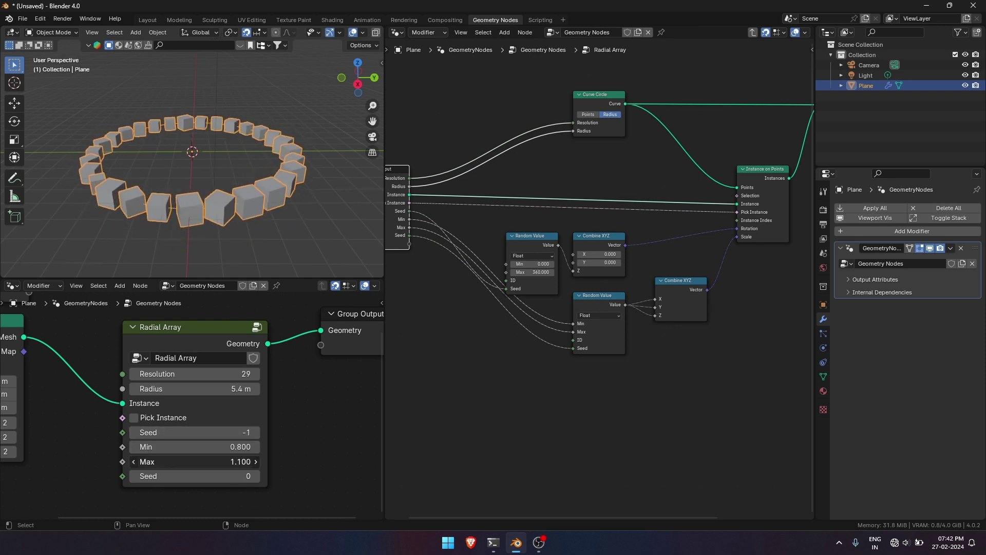
pyautogui.moveTo(182, 461); pyautogui.dragTo(168, 460)
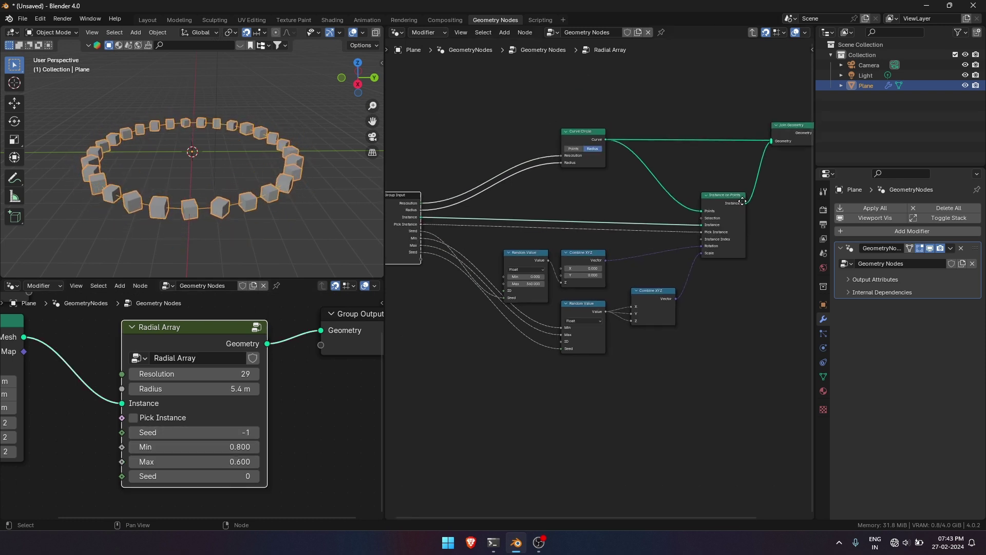
# - Move Group Output inside the group level with Join Geometry, leaving space between the two nodes
pyautogui.moveTo(742, 201); pyautogui.dragTo(596, 241, button='middle')
pyautogui.scroll(3, 596, 241)
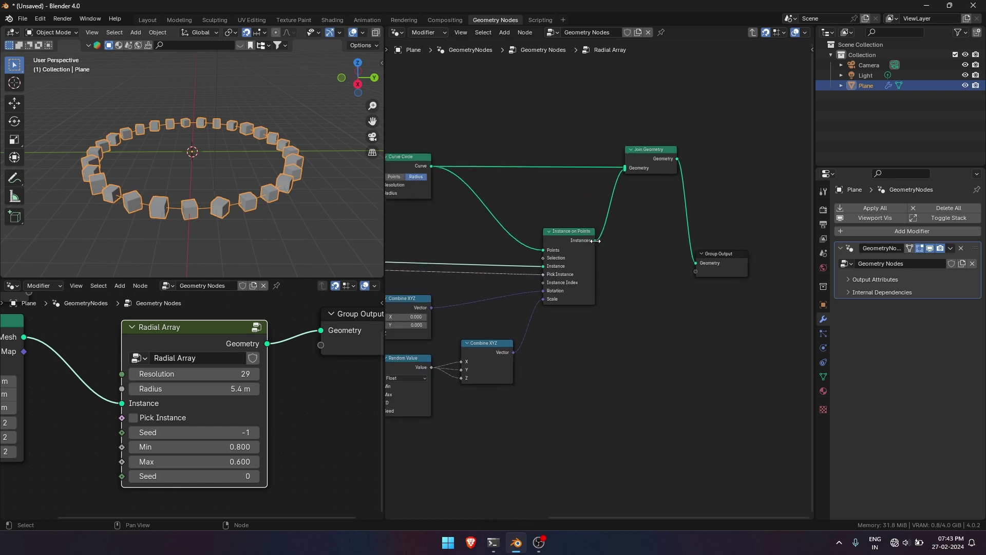
pyautogui.scroll(-2, 598, 239)
pyautogui.moveTo(652, 266); pyautogui.dragTo(574, 327, button='middle')
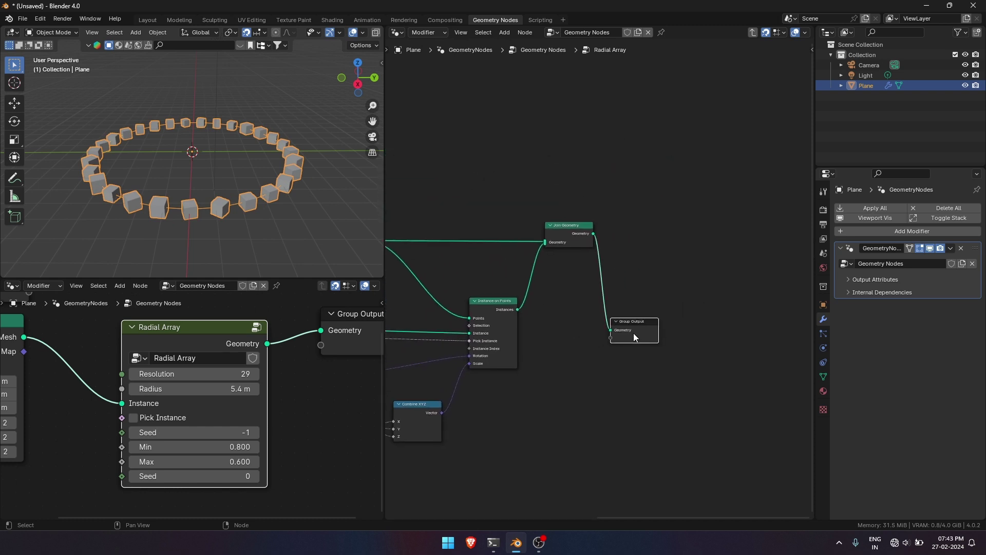
pyautogui.moveTo(635, 338); pyautogui.dragTo(752, 242)
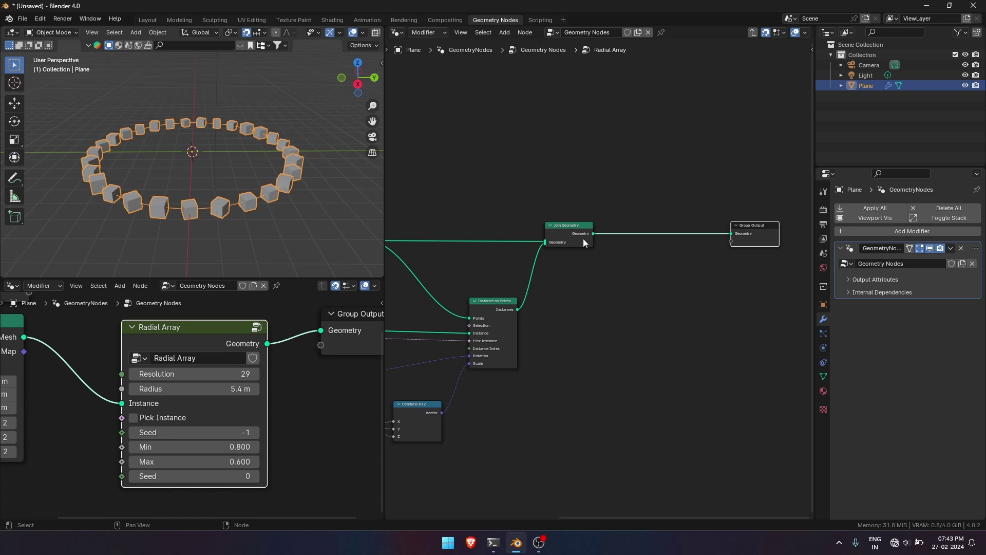
# - Add a Curve Line node above the Join Geometry node inside the Radial Array group
pyautogui.moveTo(563, 187); pyautogui.dragTo(594, 236, button='middle')
pyautogui.click(548, 176)
pyautogui.hotkey('shift', 'a')
pyautogui.click(546, 162)
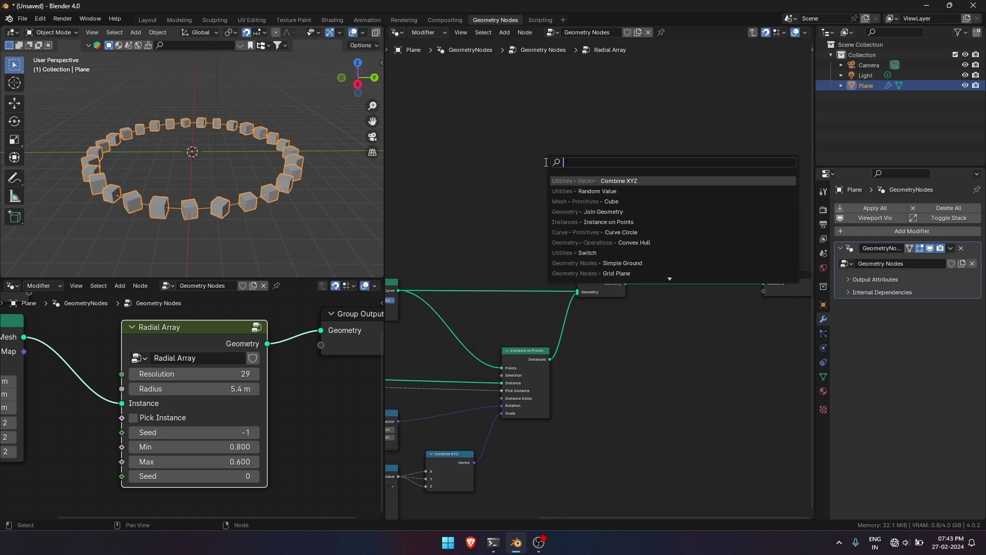
pyautogui.write('curve line')
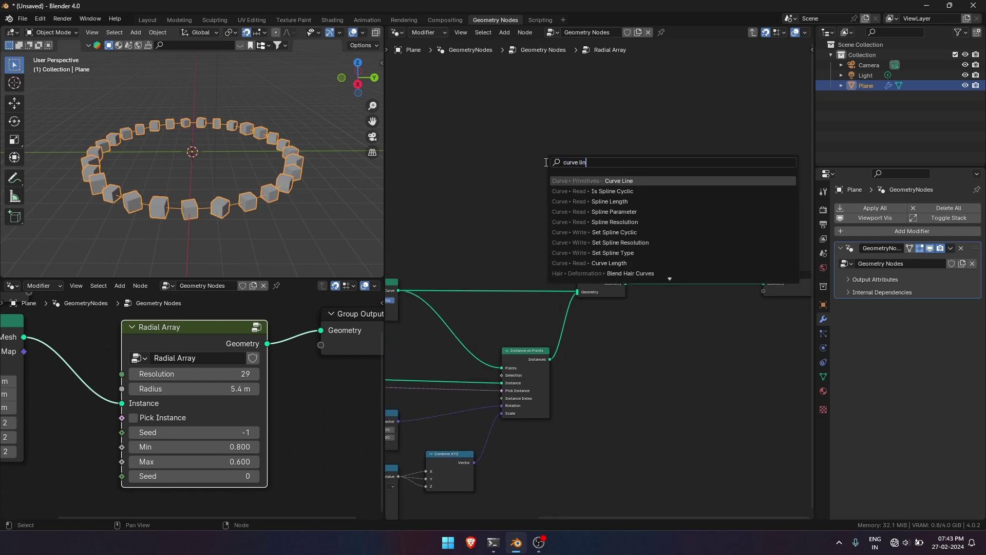
pyautogui.press('Return')
pyautogui.click(546, 162)
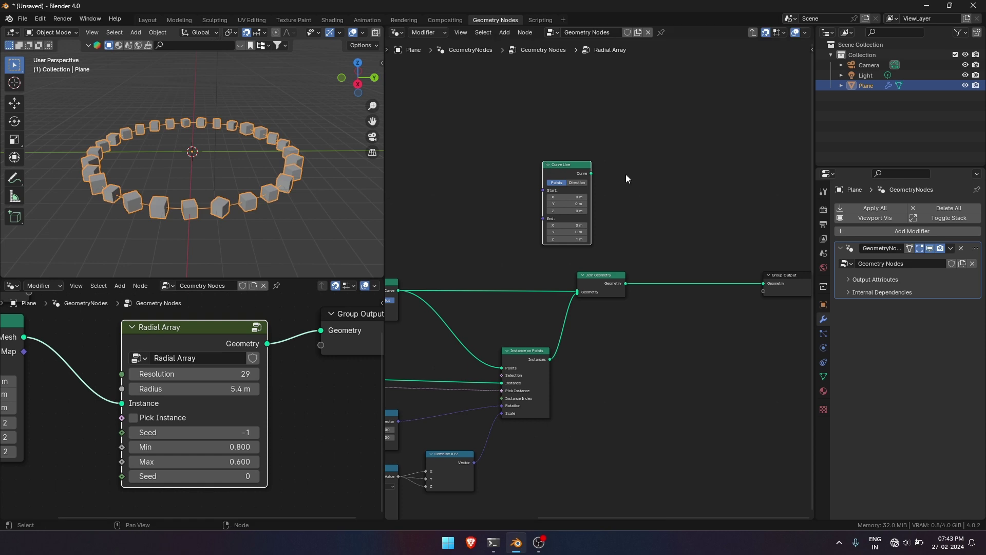
pyautogui.moveTo(596, 193); pyautogui.dragTo(527, 221, button='middle')
pyautogui.scroll(3, 545, 286)
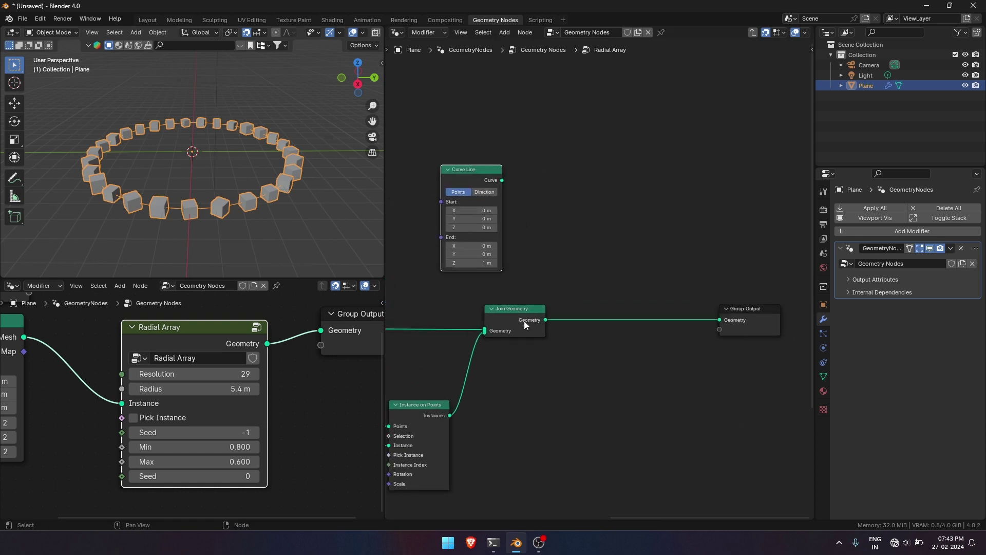
# - Duplicate Join Geometry onto the link before Group Output and connect the Curve Line's Curve to the copy
pyautogui.click(521, 317)
pyautogui.hotkey('shift', 'd')
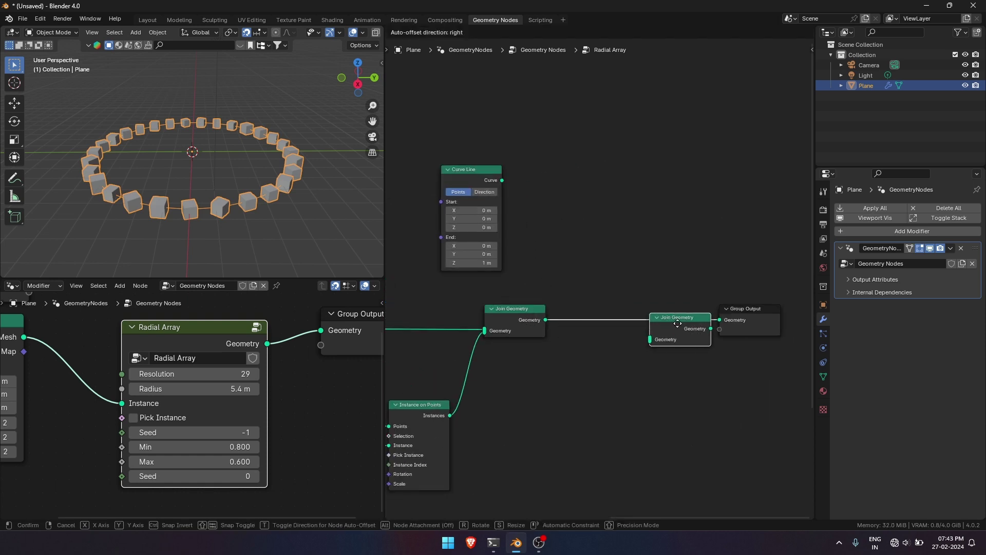
pyautogui.click(683, 318)
pyautogui.moveTo(605, 305); pyautogui.dragTo(623, 329)
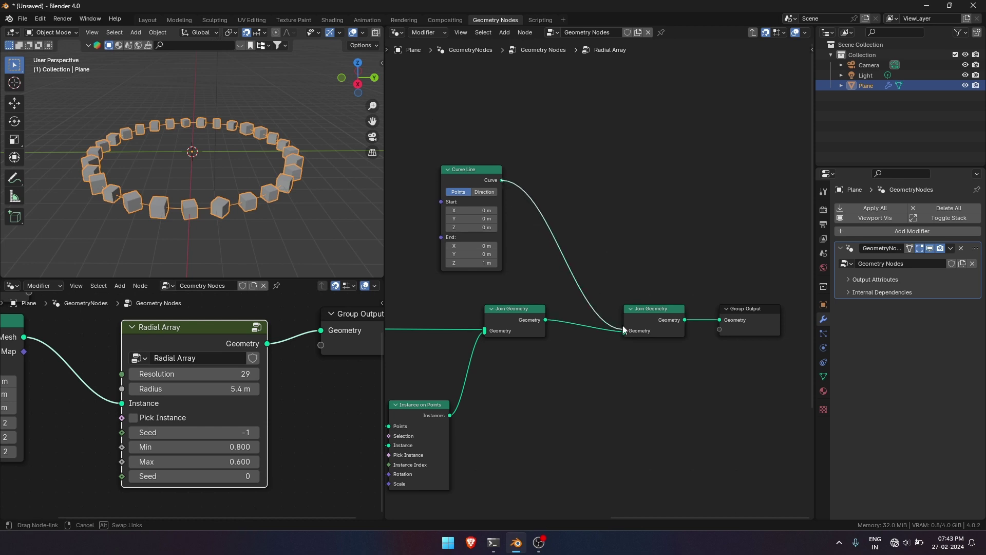
# - Move the second Join Geometry together with Group Output further up and away from the first Join Geometry
pyautogui.moveTo(642, 268); pyautogui.dragTo(765, 364)
pyautogui.press('g')
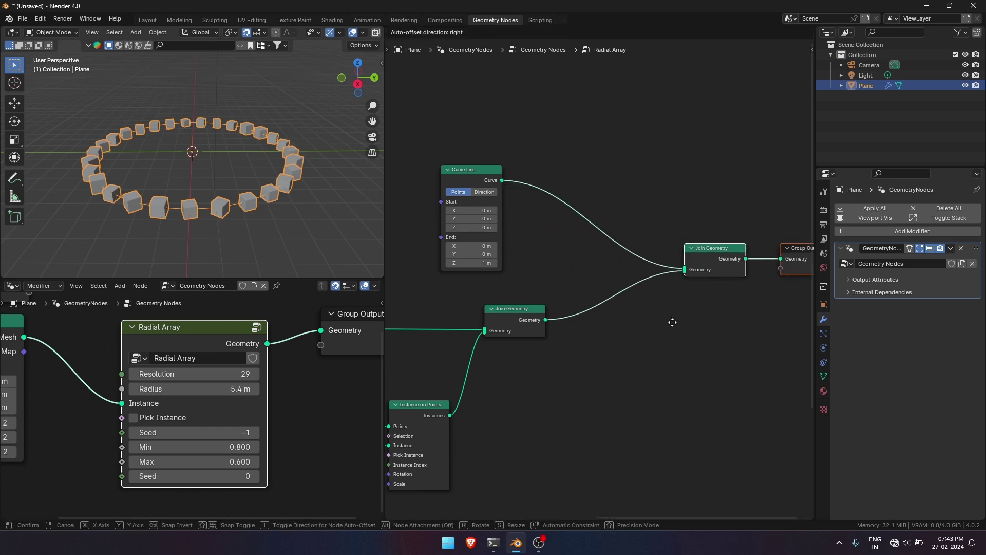
pyautogui.click(681, 314)
# - Insert an Instance on Points node on the link between Curve Line and the second Join Geometry
pyautogui.scroll(4, 198, 116)
pyautogui.scroll(-5, 211, 111)
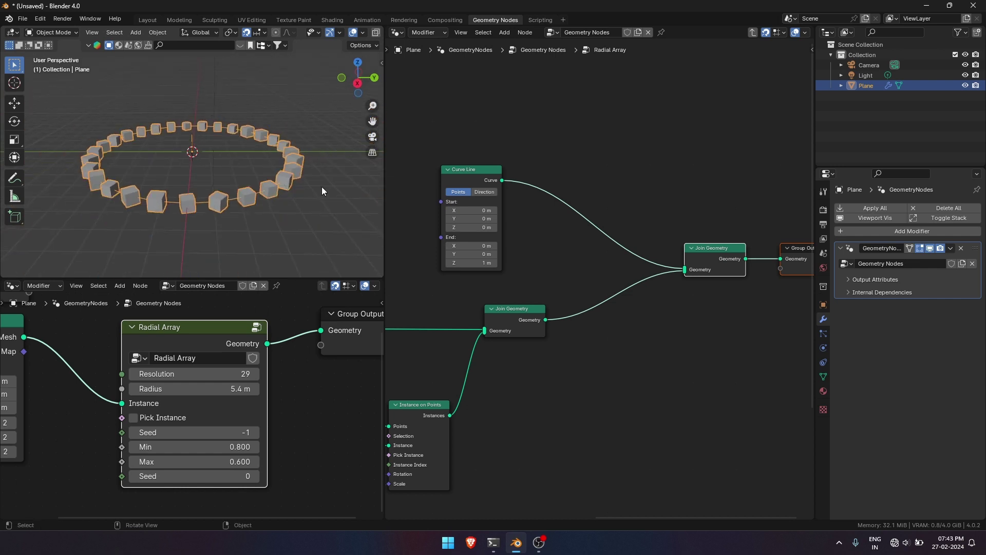
pyautogui.moveTo(457, 232); pyautogui.dragTo(599, 253, button='middle')
pyautogui.scroll(2, 600, 253)
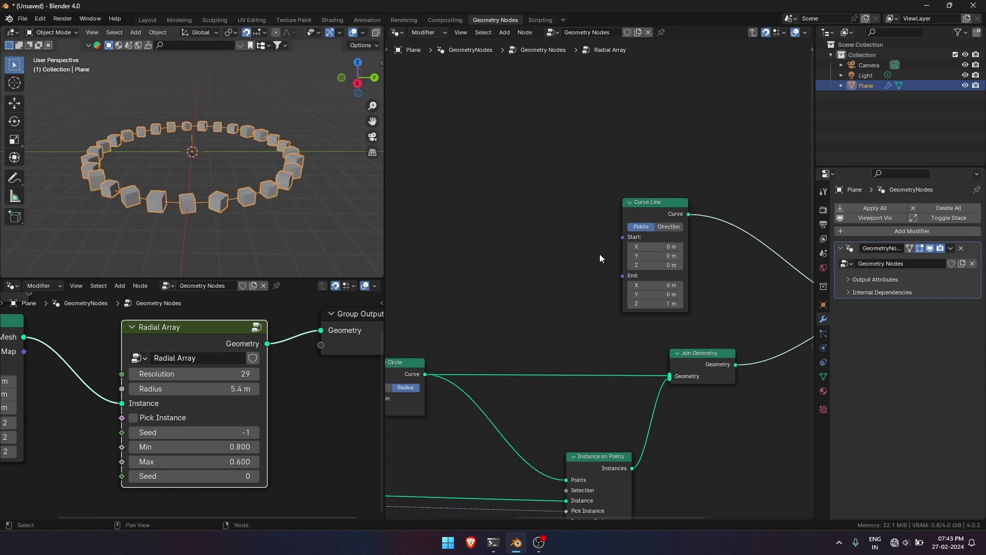
pyautogui.scroll(-1, 569, 227)
pyautogui.moveTo(707, 230); pyautogui.dragTo(672, 223, button='middle')
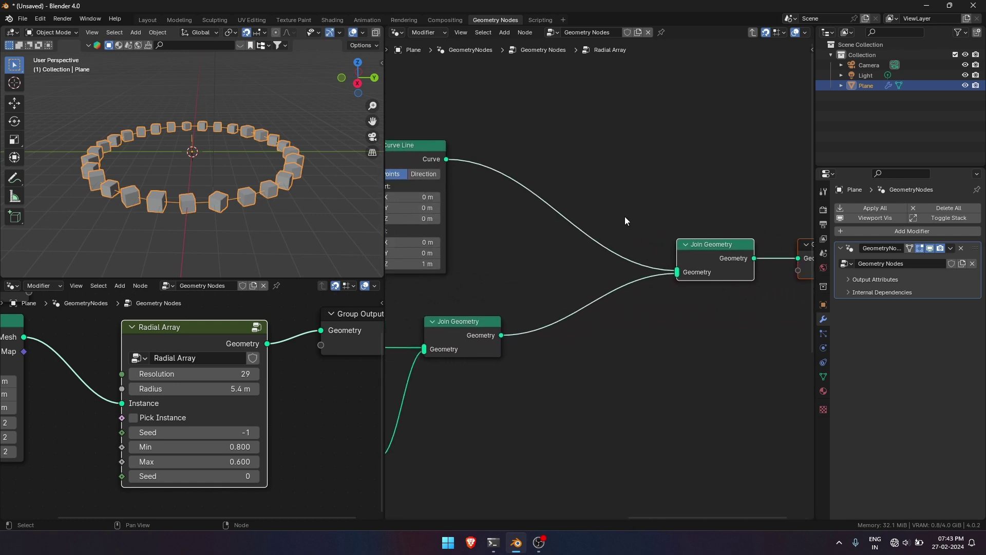
pyautogui.hotkey('shift', 'a')
pyautogui.click(625, 180)
pyautogui.write('inst')
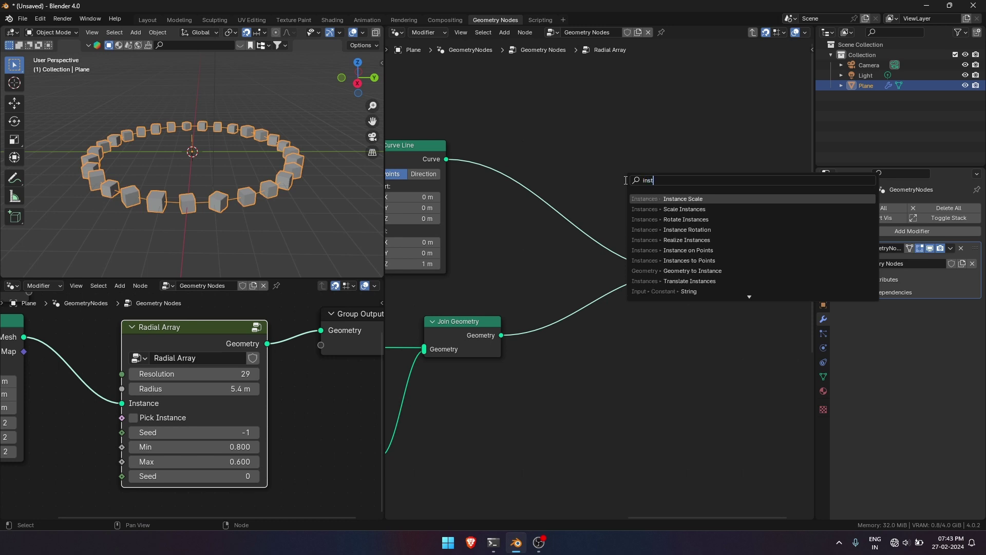
pyautogui.press('Down')
pyautogui.press('Down')
pyautogui.press('Down')
pyautogui.press('Down')
pyautogui.press('Down')
pyautogui.press('Down')
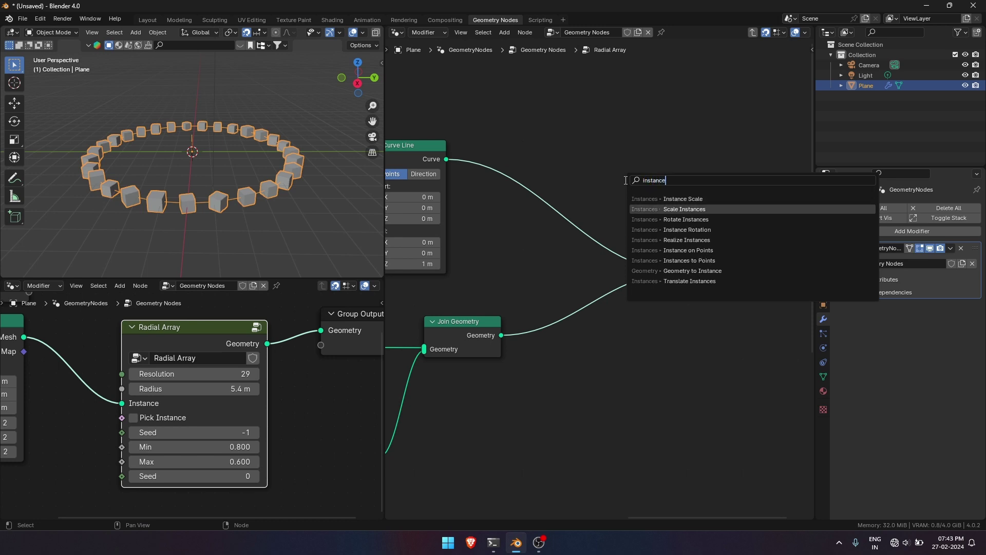
pyautogui.press('Up')
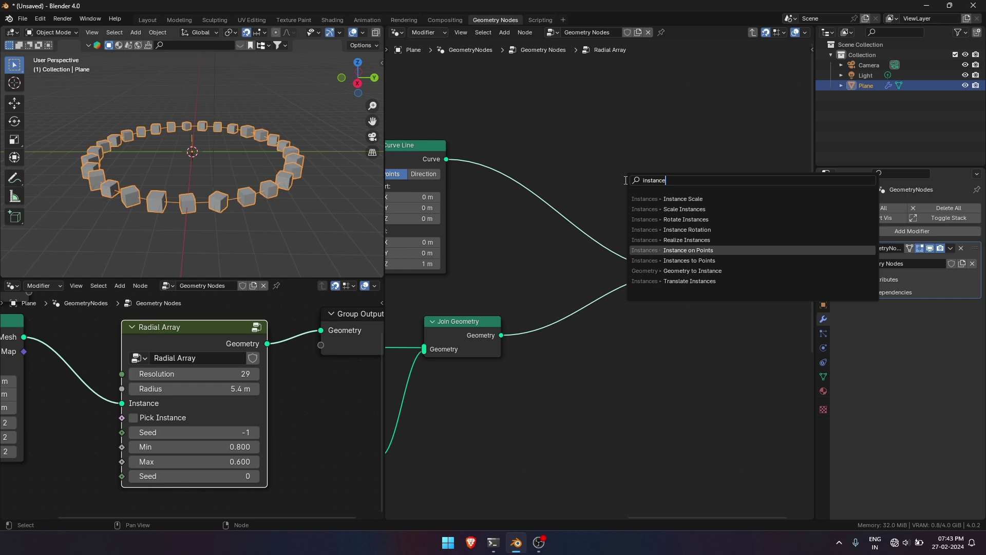
pyautogui.press('Return')
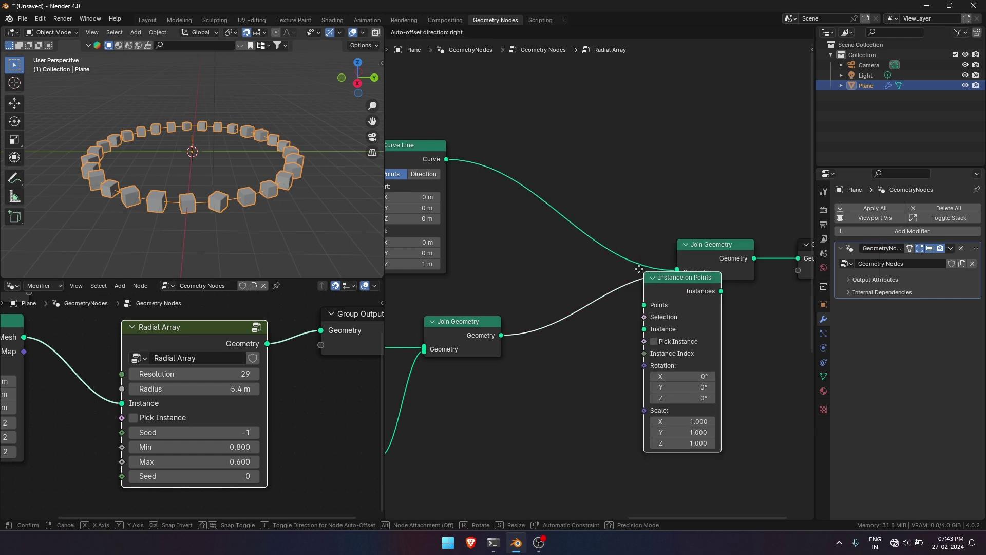
pyautogui.click(592, 193)
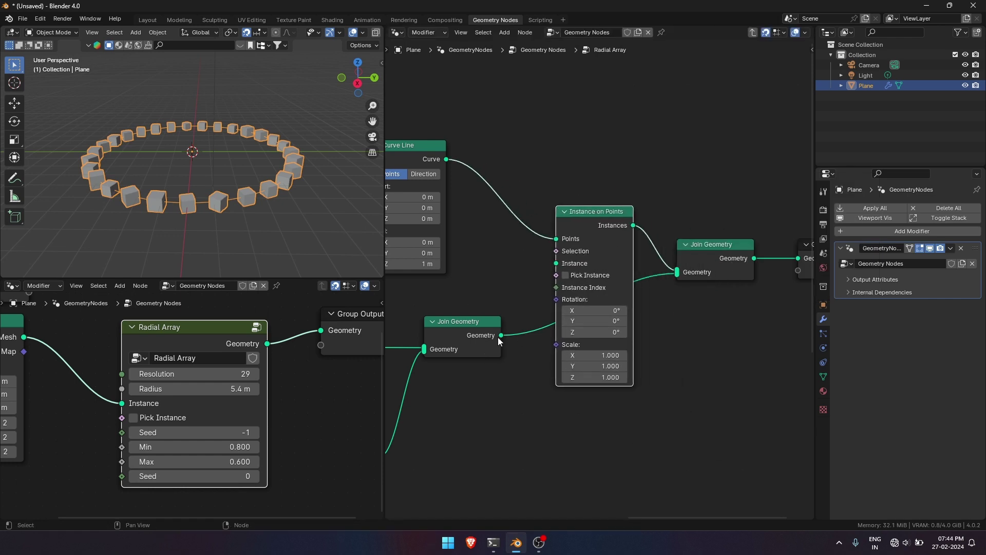
# - Reroute the first Join Geometry's output into the new Instance on Points node's Instance input, and move that node lower
pyautogui.moveTo(500, 335); pyautogui.dragTo(556, 263)
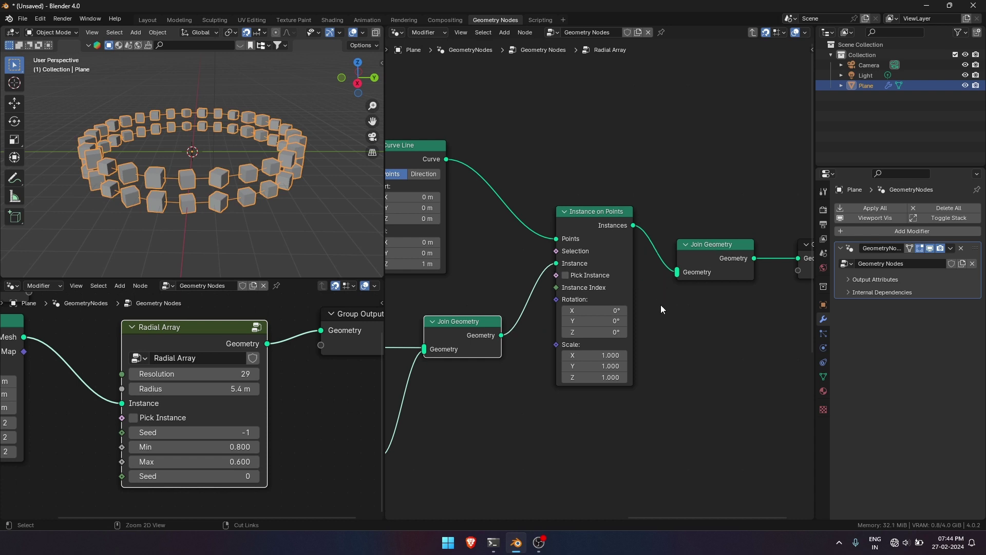
pyautogui.moveTo(597, 223); pyautogui.dragTo(589, 275)
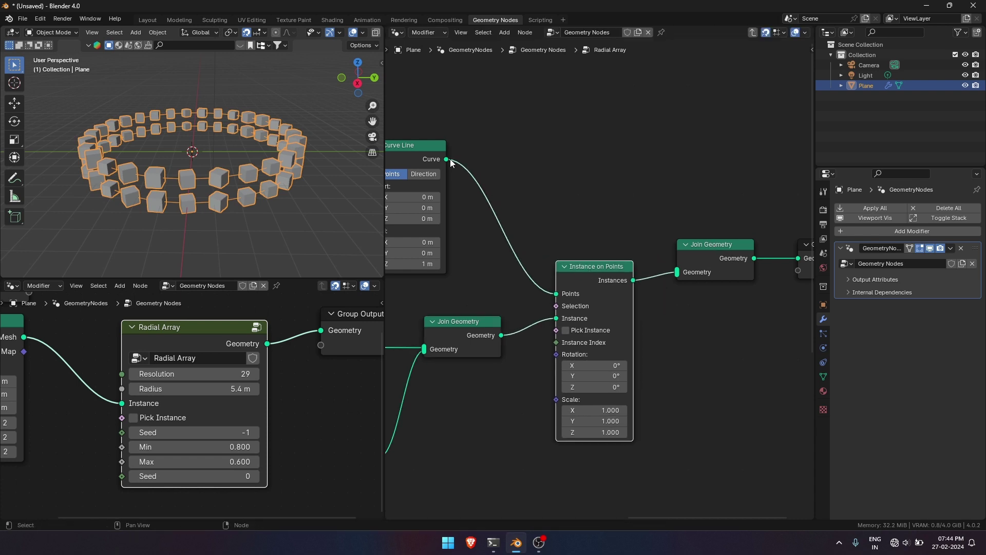
# - Connect Curve Line's Curve to the second Join Geometry as well and set the line's end Z to 3.8 m
pyautogui.moveTo(677, 267); pyautogui.dragTo(677, 270)
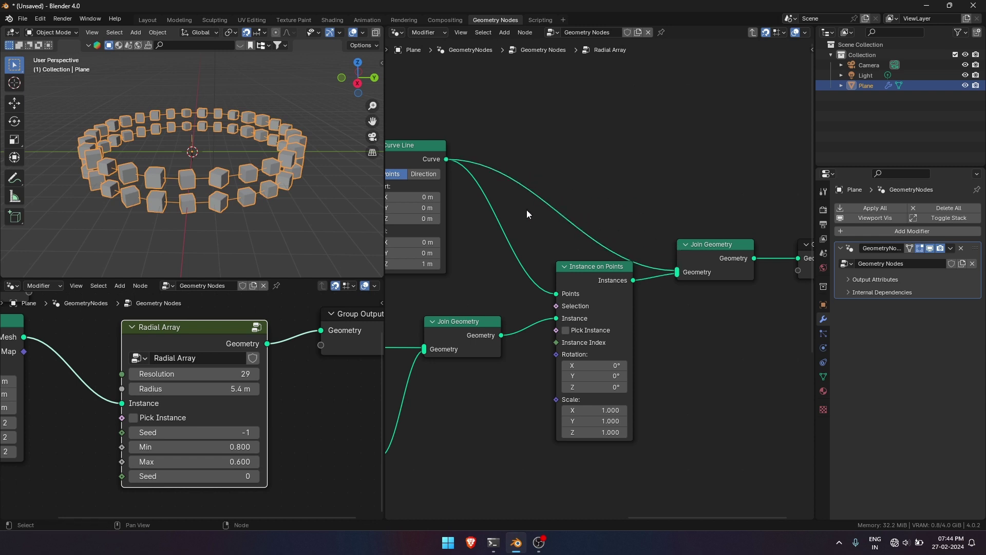
pyautogui.moveTo(498, 257); pyautogui.dragTo(631, 264, button='middle')
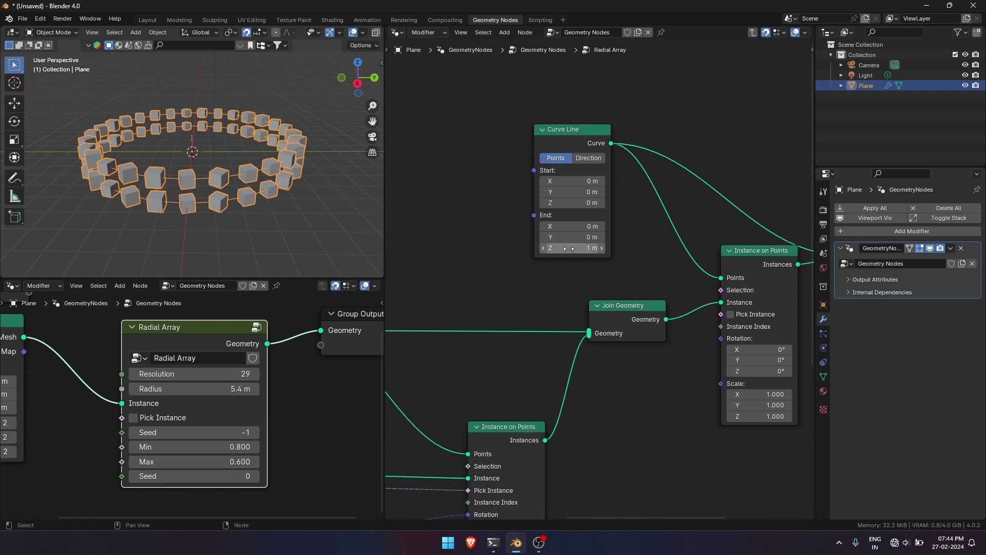
pyautogui.moveTo(569, 248); pyautogui.dragTo(609, 248)
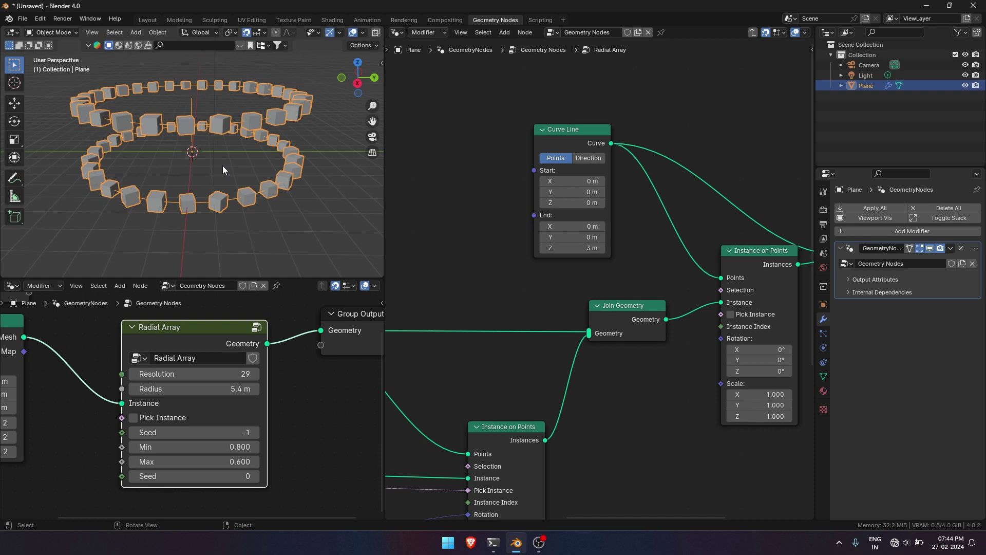
pyautogui.scroll(-4, 223, 165)
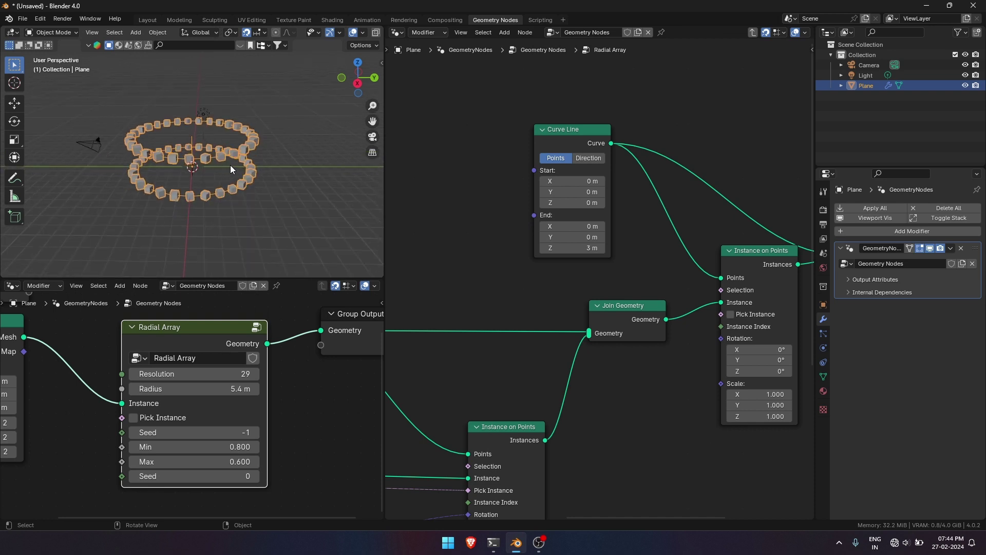
pyautogui.moveTo(230, 164); pyautogui.dragTo(233, 146, button='middle')
pyautogui.moveTo(572, 247)
pyautogui.mouseDown()
pyautogui.moveTo(586, 247)
pyautogui.moveTo(557, 247)
pyautogui.moveTo(576, 247)
pyautogui.mouseUp()
pyautogui.scroll(-1, 606, 213)
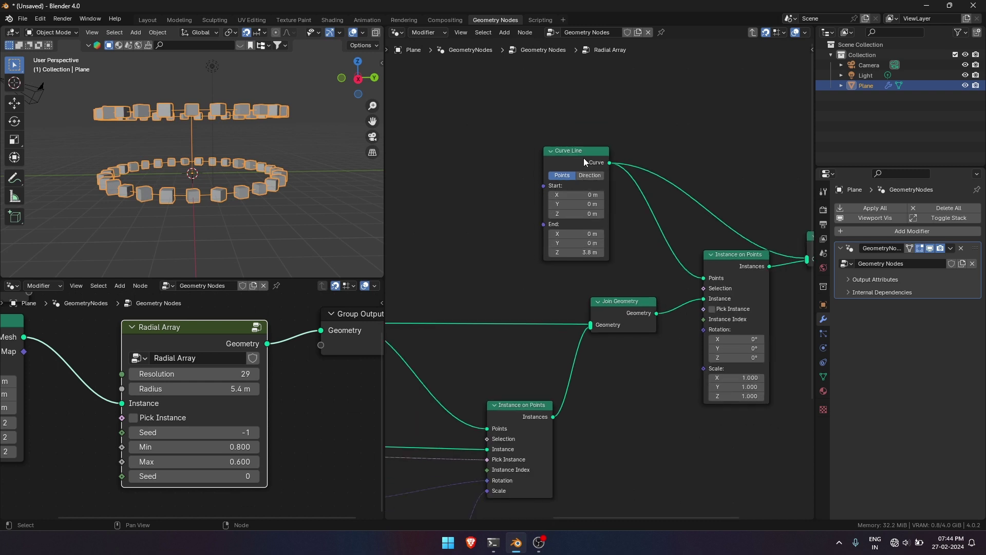
# - Move Curve Line further from its target nodes and add a repositioned reroute point shared by its two output links
pyautogui.moveTo(576, 160); pyautogui.dragTo(507, 162)
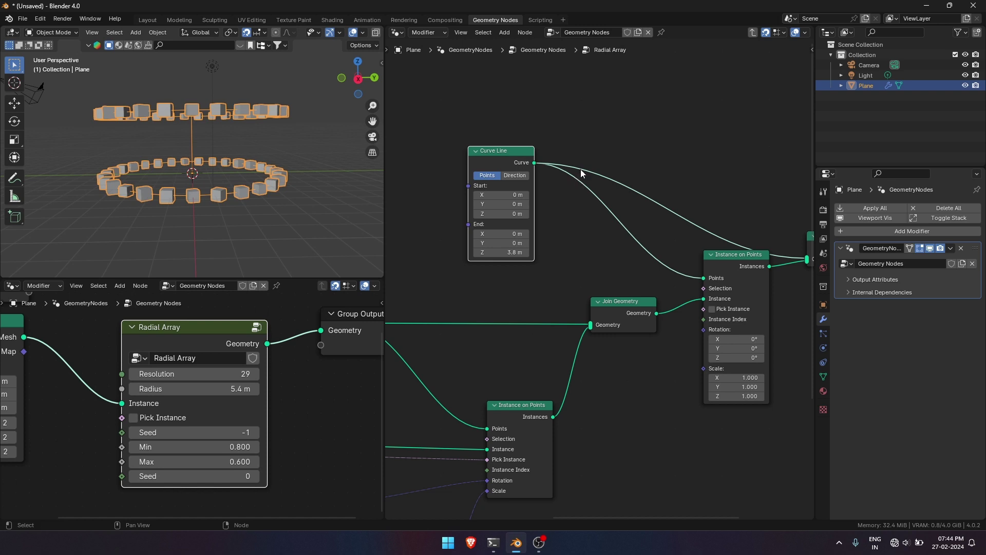
pyautogui.keyDown('shift'); pyautogui.moveTo(584, 153); pyautogui.dragTo(575, 213, button='right'); pyautogui.keyUp('shift')
pyautogui.press('g')
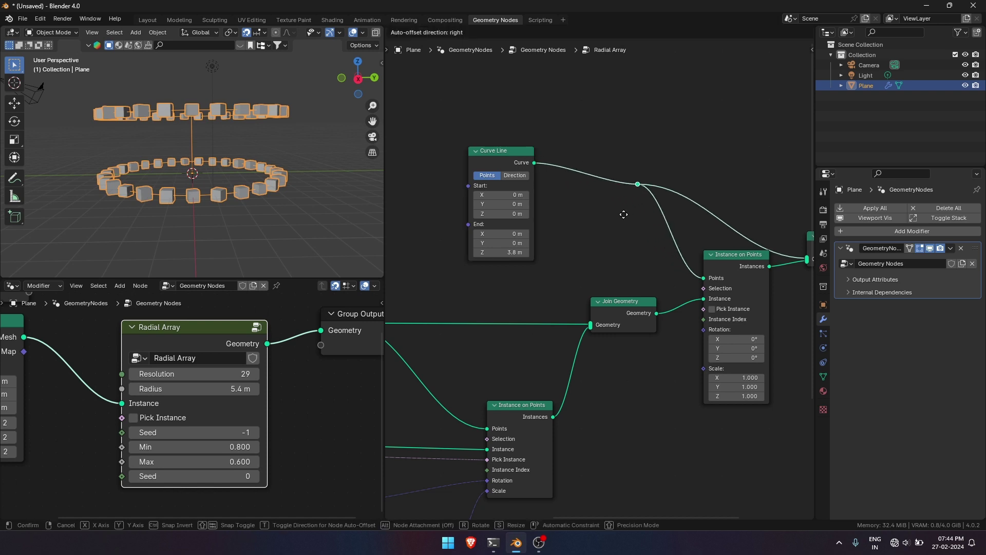
pyautogui.click(643, 213)
# - Insert a Resample Curve node on the link between Curve Line and the reroute point
pyautogui.hotkey('shift', 'a')
pyautogui.write('resampl')
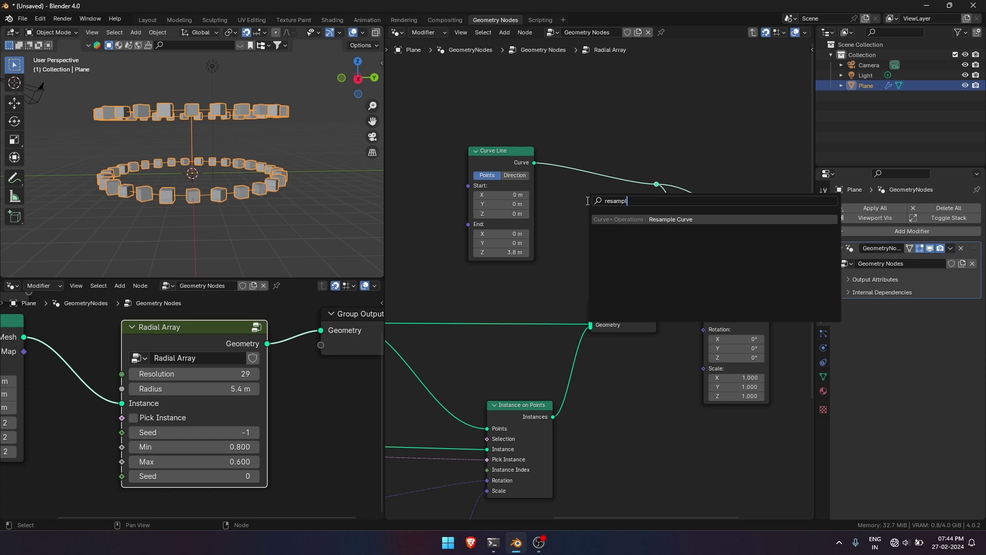
pyautogui.press('Return')
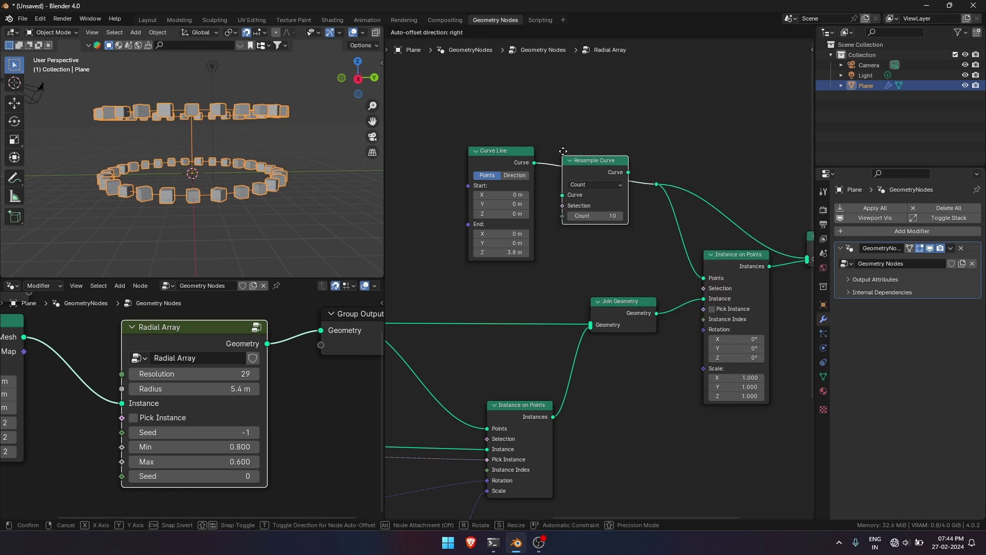
pyautogui.click(560, 146)
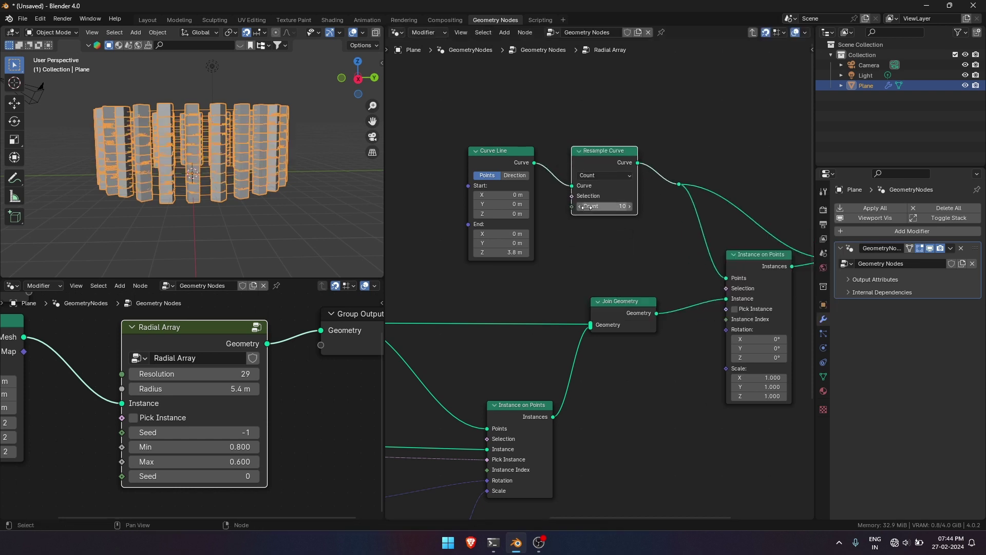
# - Set the Resample Curve node's Count to 3 and deselect the object in the 3D view
pyautogui.moveTo(604, 206); pyautogui.dragTo(581, 214)
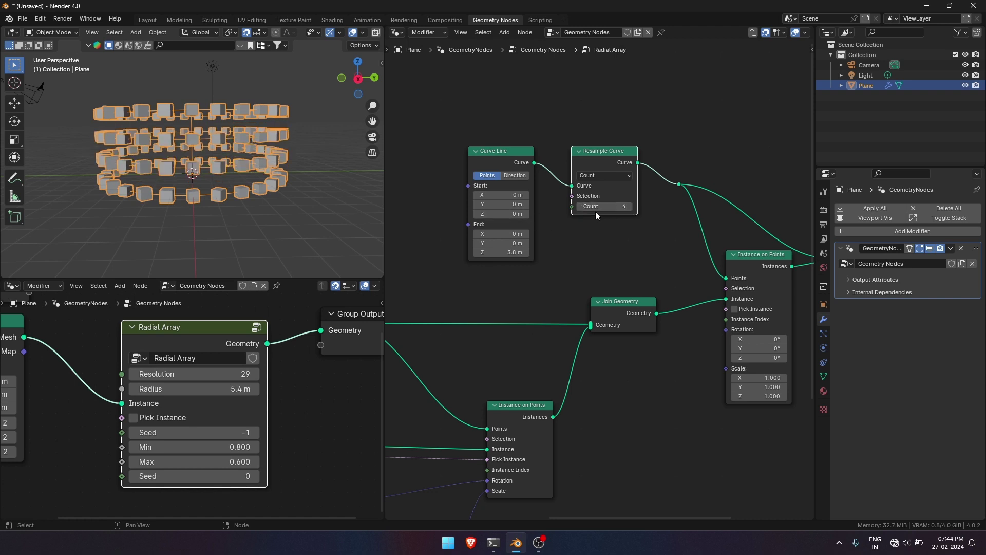
pyautogui.moveTo(205, 146); pyautogui.dragTo(251, 170, button='middle')
pyautogui.scroll(2, 198, 164)
pyautogui.click(201, 164)
pyautogui.click(580, 210)
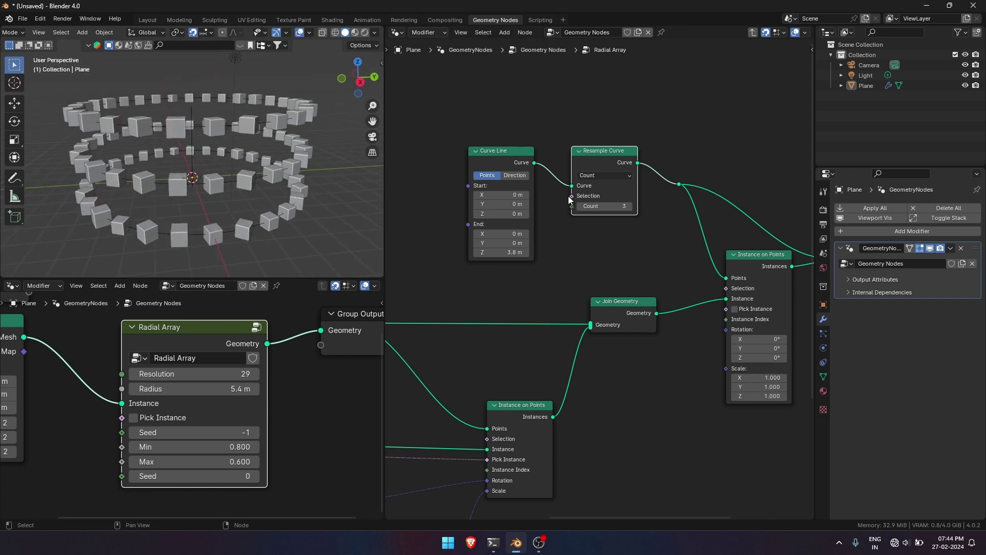
# - Rename the group's Resolution input to Mesh Count and its Instance input to Inst Mesh
pyautogui.scroll(-1, 692, 249)
pyautogui.moveTo(691, 249); pyautogui.dragTo(641, 181, button='middle')
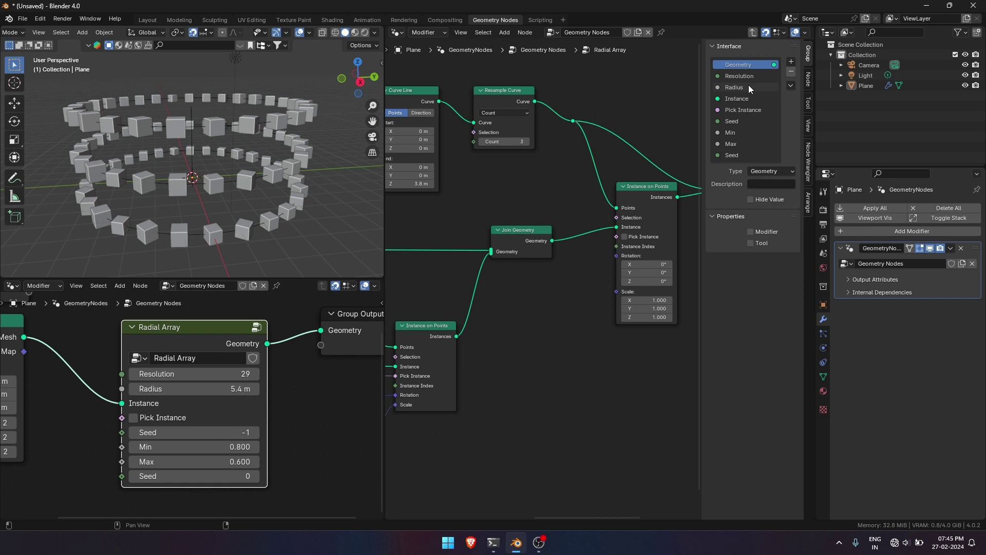
pyautogui.doubleClick(759, 99)
pyautogui.write('Inst')
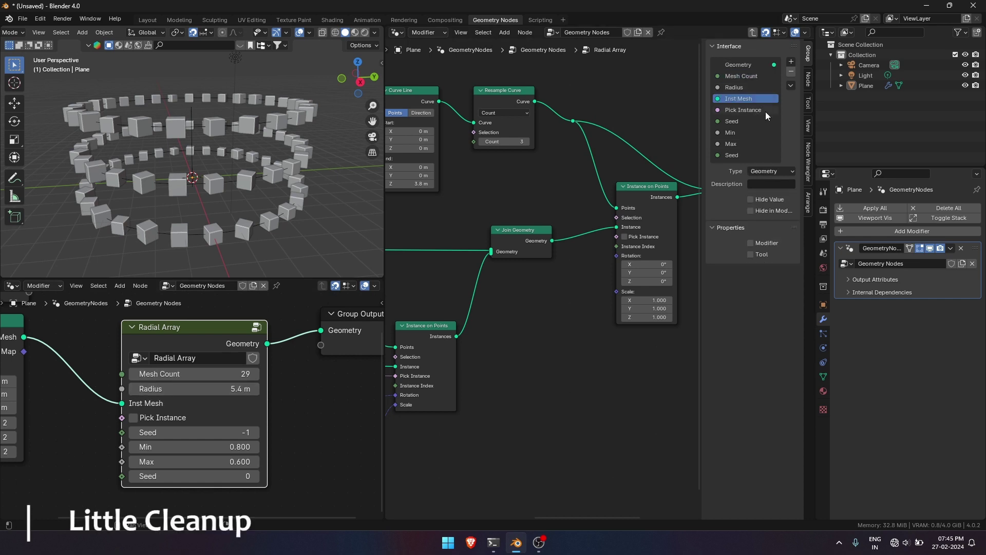
# - Set the first Seed value to 0 and rename the first Seed, Min and Max inputs to Rotation Seed, Min Scale and Max Scale
pyautogui.moveTo(194, 432)
pyautogui.mouseDown()
pyautogui.moveTo(216, 432)
pyautogui.moveTo(200, 432)
pyautogui.mouseUp()
pyautogui.doubleClick(746, 121)
pyautogui.write('Rotation Seed')
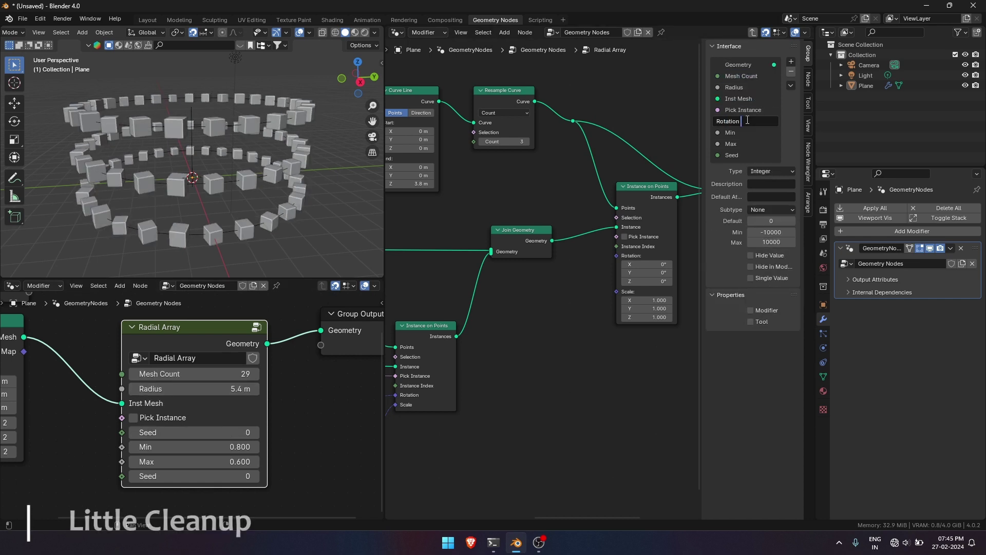
pyautogui.press('Return')
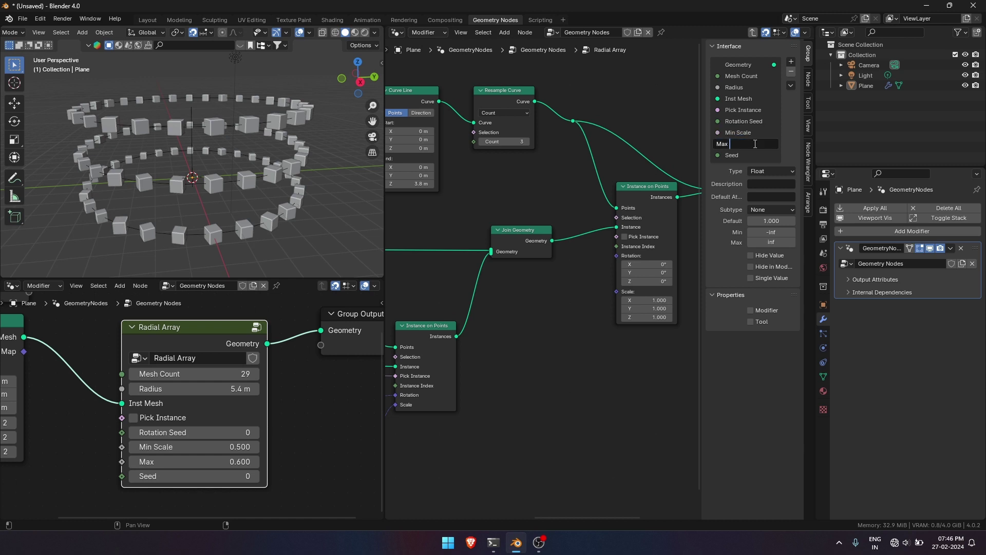
pyautogui.click(743, 73)
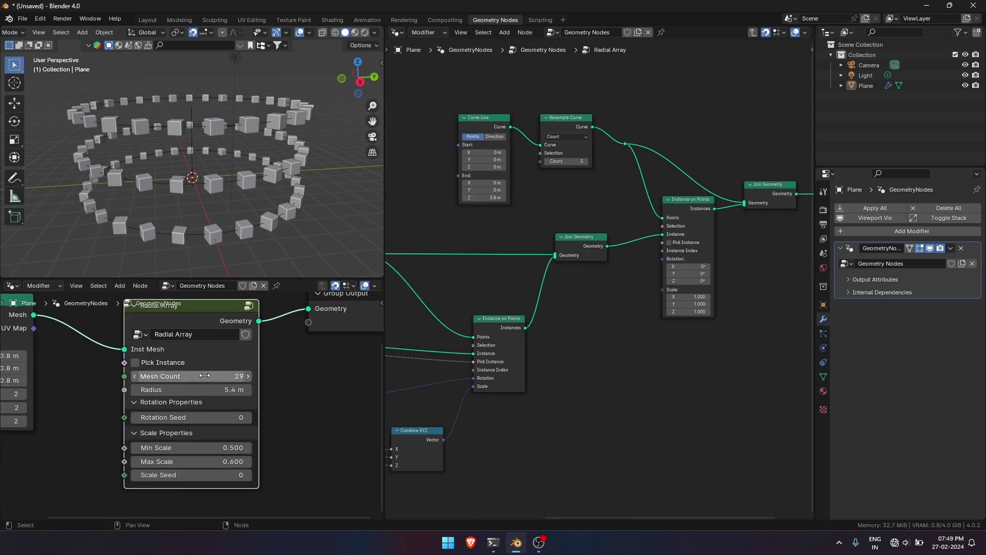
# - Set the Radial Array node to Mesh Count 40, Radius 4.9 m, Rotation Seed 4, Min Scale 0.300 and Max Scale 0.800
pyautogui.moveTo(205, 376); pyautogui.dragTo(190, 389)
pyautogui.moveTo(205, 417); pyautogui.dragTo(221, 417)
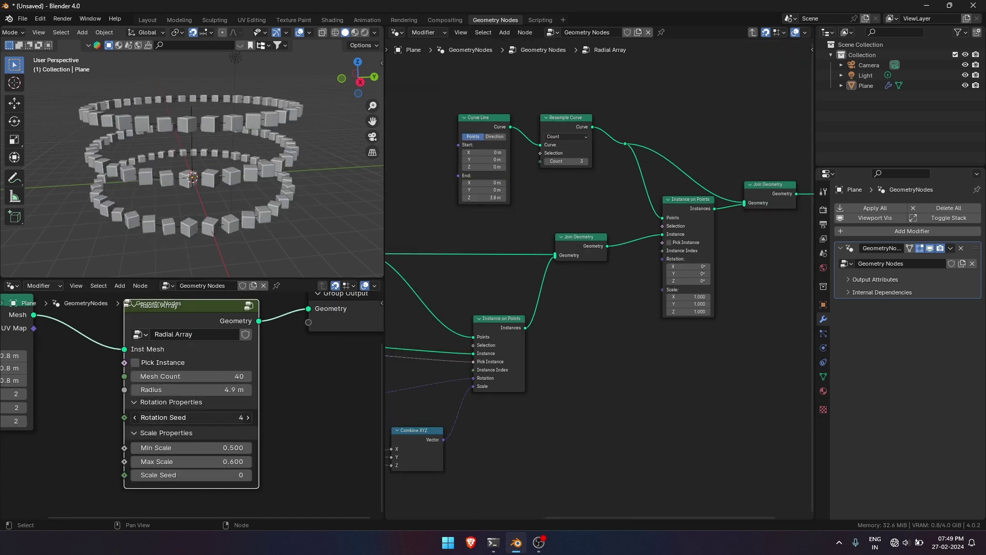
pyautogui.moveTo(205, 195); pyautogui.dragTo(208, 203, button='middle')
pyautogui.moveTo(201, 448)
pyautogui.mouseDown()
pyautogui.moveTo(216, 447)
pyautogui.moveTo(191, 447)
pyautogui.mouseUp()
pyautogui.moveTo(201, 461); pyautogui.dragTo(216, 461)
pyautogui.moveTo(201, 475)
pyautogui.mouseDown()
pyautogui.moveTo(226, 474)
pyautogui.moveTo(195, 474)
pyautogui.mouseUp()
pyautogui.press('n')
pyautogui.click(740, 76)
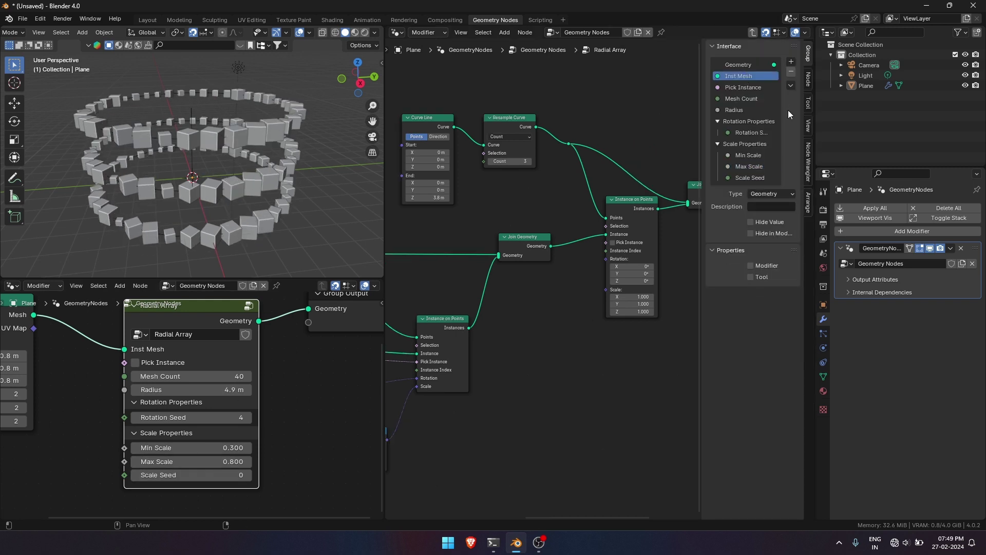
pyautogui.click(748, 121)
pyautogui.click(791, 61)
pyautogui.click(814, 94)
pyautogui.click(790, 74)
pyautogui.press('n')
# - Move the Random Value and Combine XYZ nodes that drive Scale further down, away from the rotation nodes
pyautogui.scroll(-5, 593, 229)
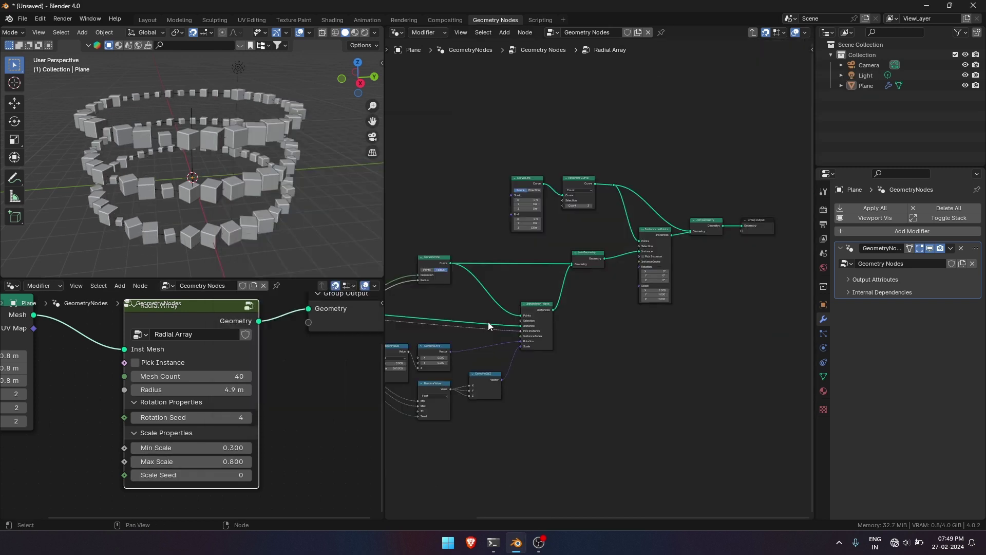
pyautogui.moveTo(488, 324); pyautogui.dragTo(632, 237, button='middle')
pyautogui.scroll(5, 633, 237)
pyautogui.scroll(2, 633, 240)
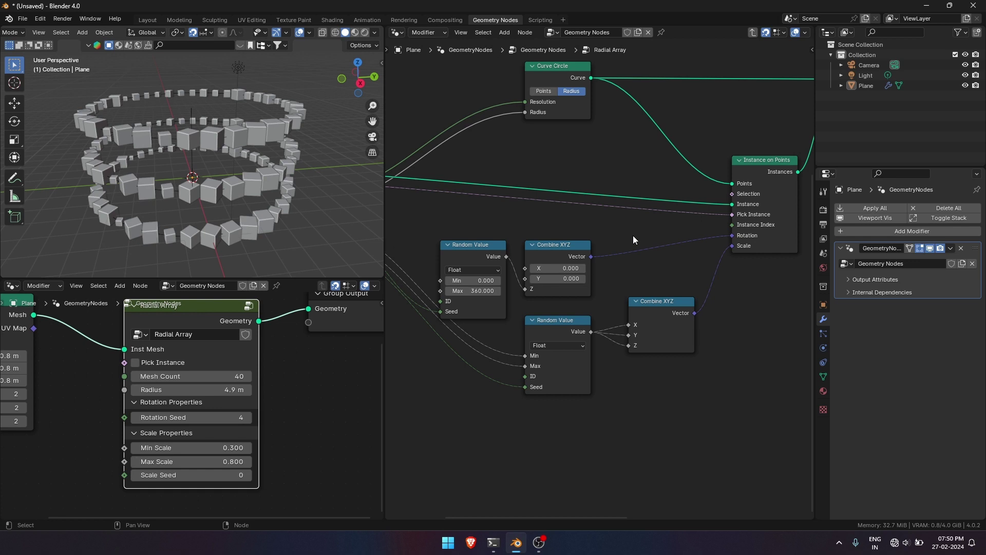
pyautogui.scroll(-1, 587, 253)
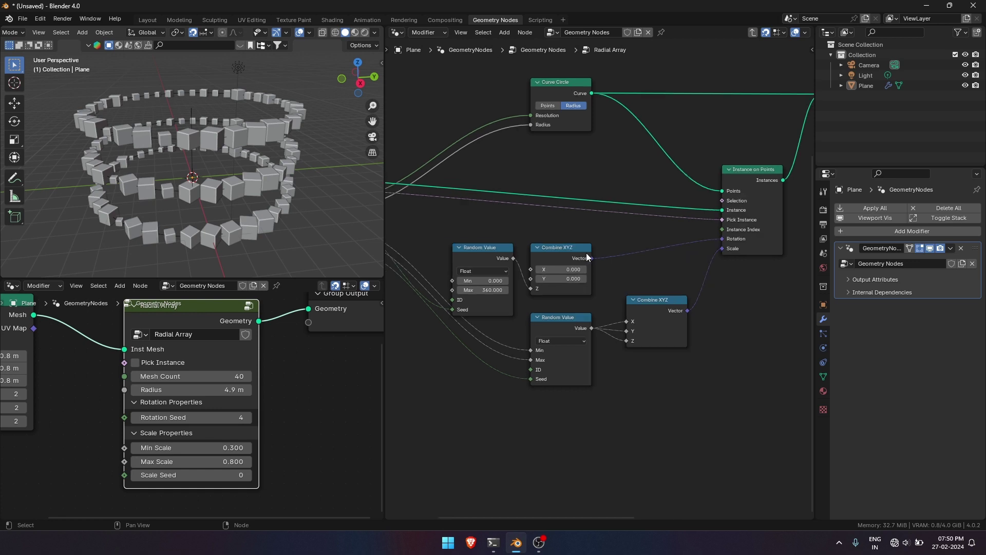
pyautogui.moveTo(587, 253); pyautogui.dragTo(619, 250, button='middle')
pyautogui.moveTo(594, 285); pyautogui.dragTo(674, 367)
pyautogui.scroll(-1, 624, 276)
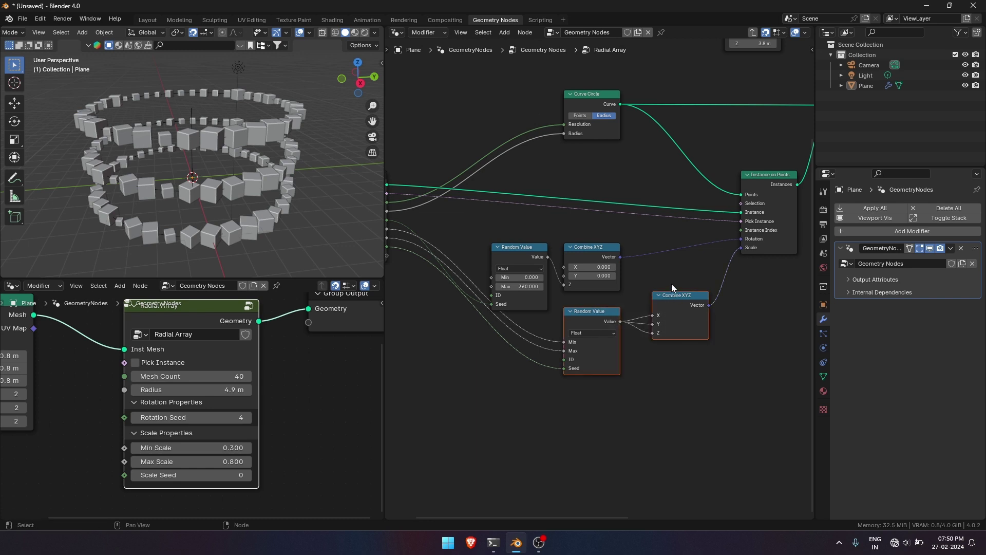
pyautogui.moveTo(671, 286); pyautogui.dragTo(631, 358)
# - Move the rotation Random Value and Combine XYZ nodes further away from Instance on Points
pyautogui.moveTo(565, 284); pyautogui.dragTo(603, 325)
pyautogui.press('g')
pyautogui.click(555, 333)
pyautogui.click(651, 288)
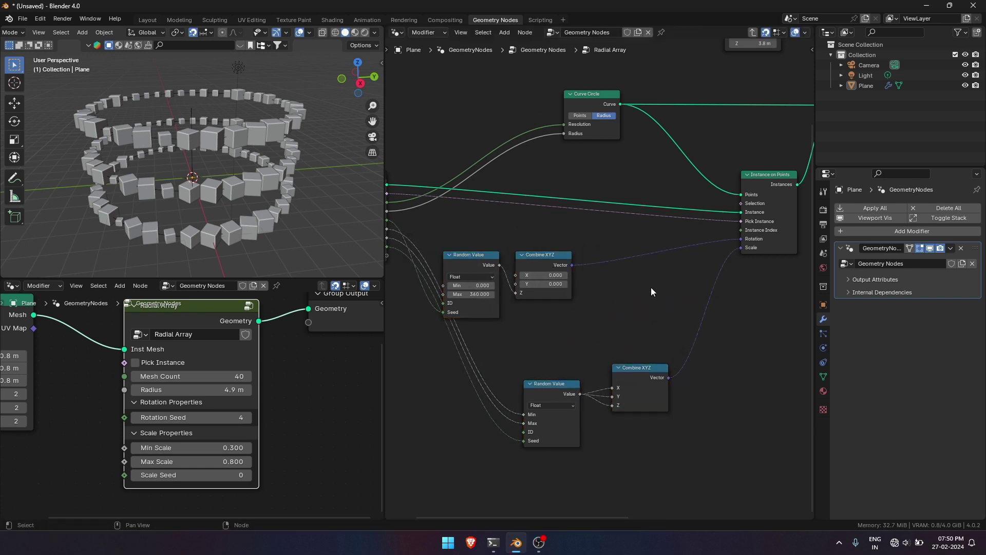
# - Add a Switch node between the rotation nodes and Instance on Points and set its input type to Vector
pyautogui.hotkey('shift', 'a')
pyautogui.click(650, 275)
pyautogui.write('switch')
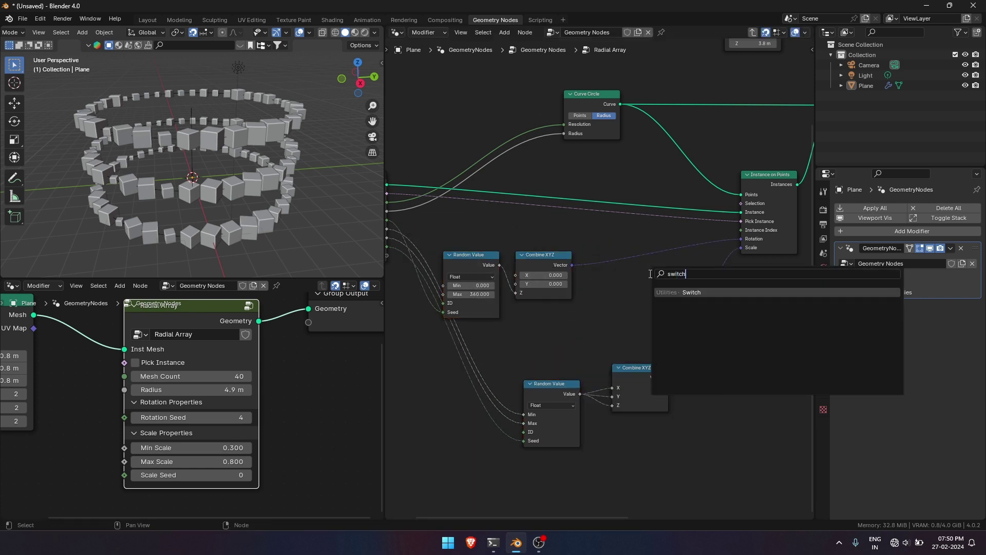
pyautogui.press('Return')
pyautogui.click(615, 272)
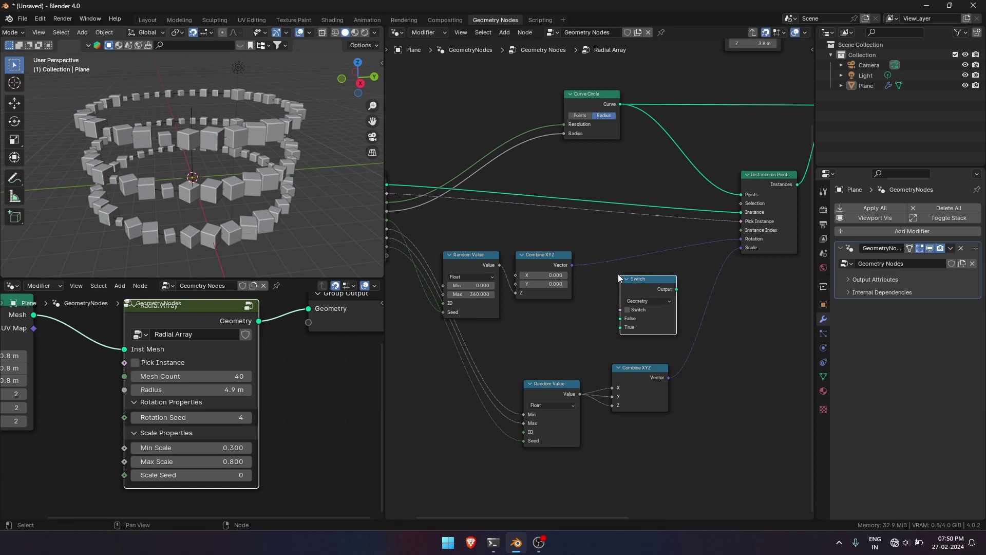
pyautogui.scroll(3, 698, 258)
pyautogui.click(610, 306)
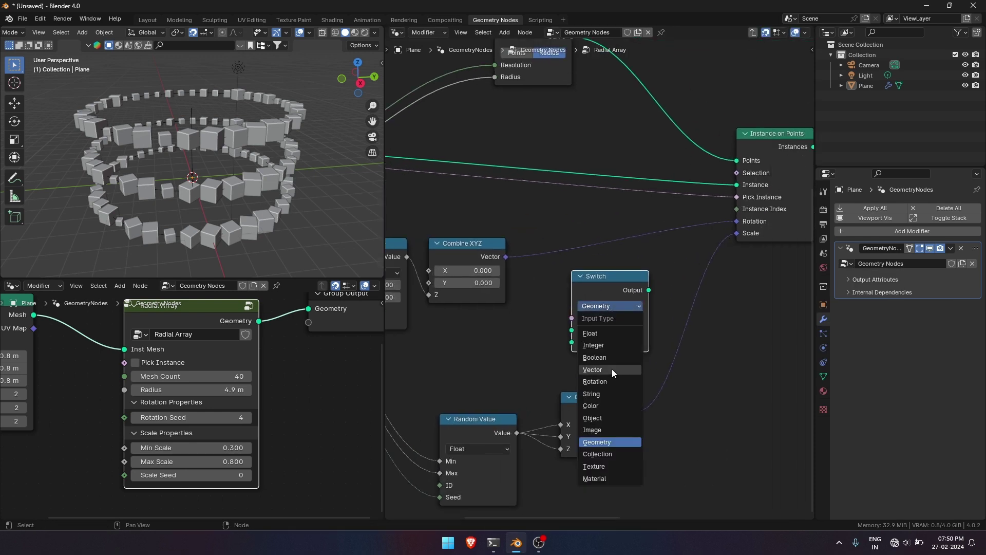
pyautogui.click(608, 371)
# - Insert the Switch node on the link into Rotation and reroute the Combine XYZ vector to its True input
pyautogui.moveTo(614, 285); pyautogui.dragTo(614, 208)
pyautogui.moveTo(536, 281); pyautogui.dragTo(620, 281, button='middle')
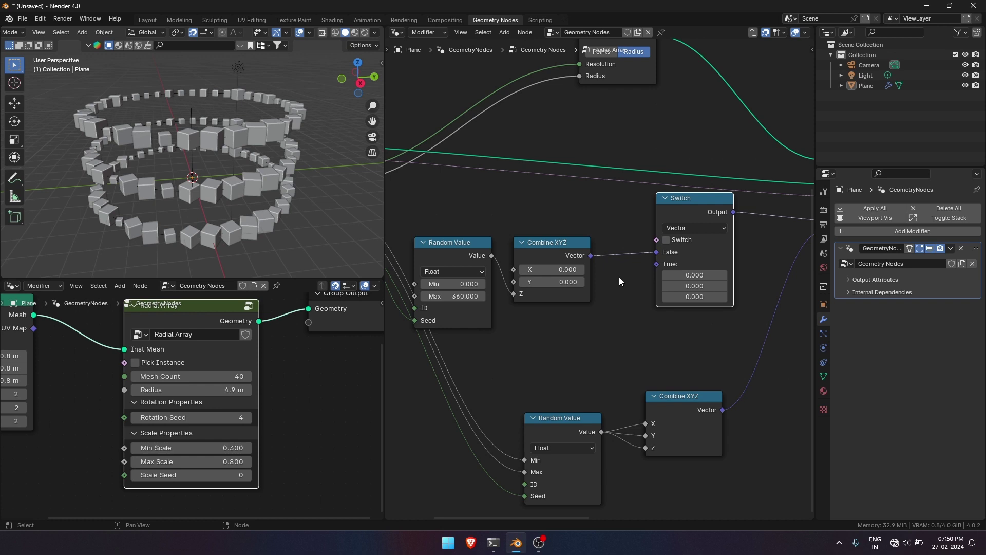
pyautogui.moveTo(656, 253); pyautogui.dragTo(655, 297)
# - Expose the rotation Switch node's Switch and False inputs as new sockets on Group Input
pyautogui.scroll(-1, 563, 238)
pyautogui.moveTo(563, 238); pyautogui.dragTo(644, 285, button='middle')
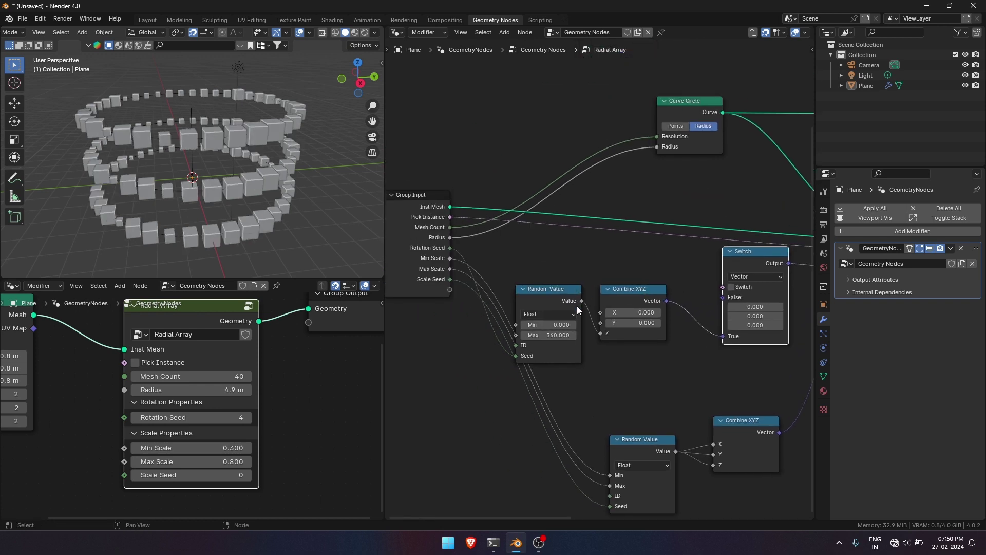
pyautogui.moveTo(452, 288); pyautogui.dragTo(722, 296)
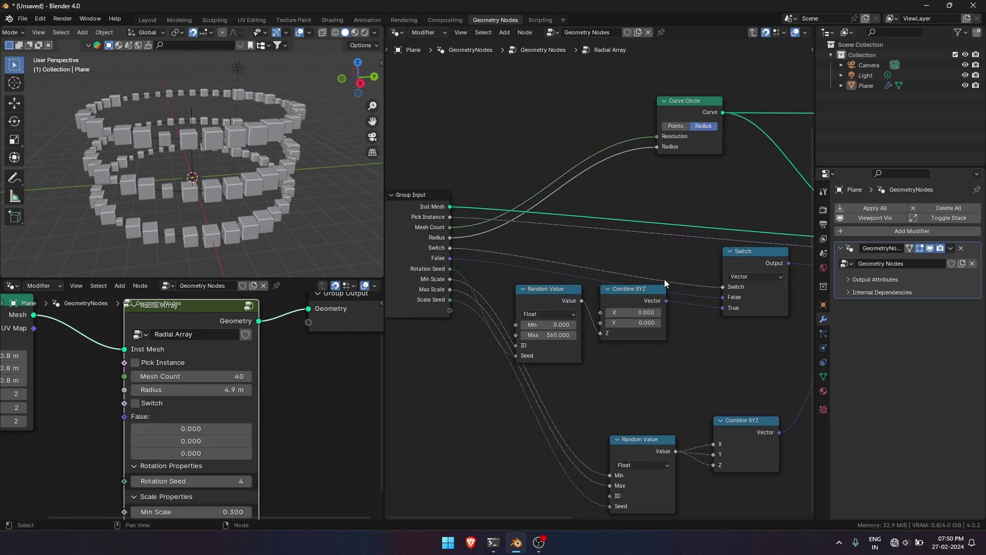
# - Duplicate the Switch node onto the link into Scale and reroute the scale Combine XYZ vector to the copy's True input
pyautogui.scroll(-2, 681, 286)
pyautogui.moveTo(747, 332); pyautogui.dragTo(603, 282, button='middle')
pyautogui.scroll(3, 602, 282)
pyautogui.click(593, 200)
pyautogui.hotkey('shift', 'd')
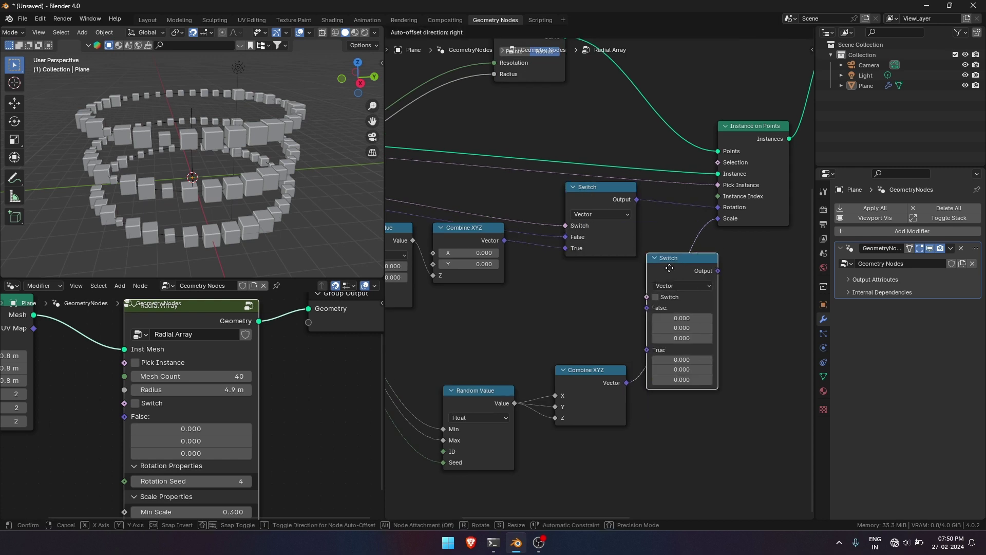
pyautogui.click(690, 282)
pyautogui.moveTo(673, 334); pyautogui.dragTo(665, 317, button='middle')
pyautogui.moveTo(657, 291); pyautogui.dragTo(658, 335)
# - Duplicate the scale Combine XYZ node above the original and connect its Vector to the second Switch node's False input
pyautogui.moveTo(543, 301); pyautogui.dragTo(582, 302, button='middle')
pyautogui.click(674, 375)
pyautogui.hotkey('shift', 'd')
pyautogui.click(674, 293)
pyautogui.moveTo(711, 293); pyautogui.dragTo(753, 301)
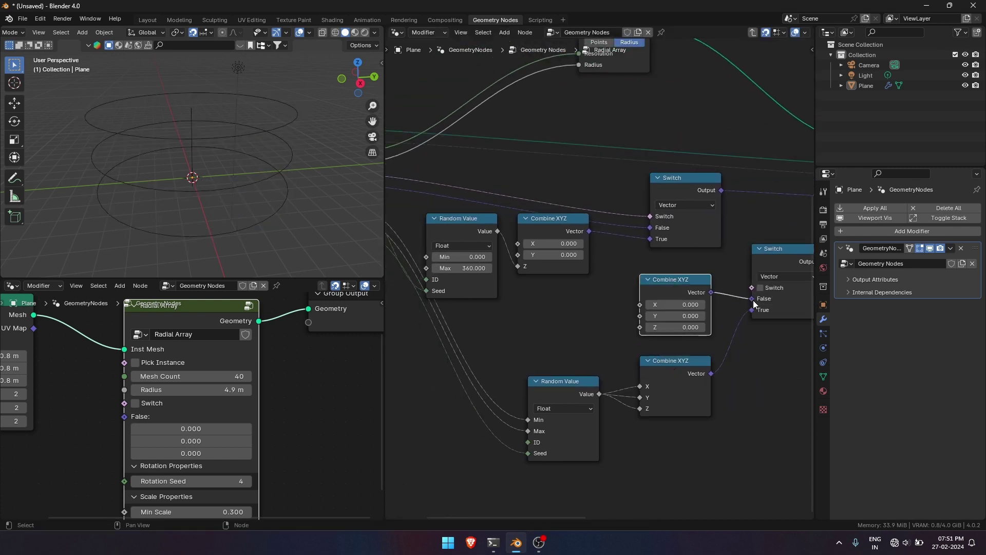
# - Expose the duplicated Combine XYZ node's X as a new group input and connect that input to Y and Z too
pyautogui.moveTo(663, 308); pyautogui.dragTo(746, 322, button='middle')
pyautogui.moveTo(439, 258); pyautogui.dragTo(724, 321)
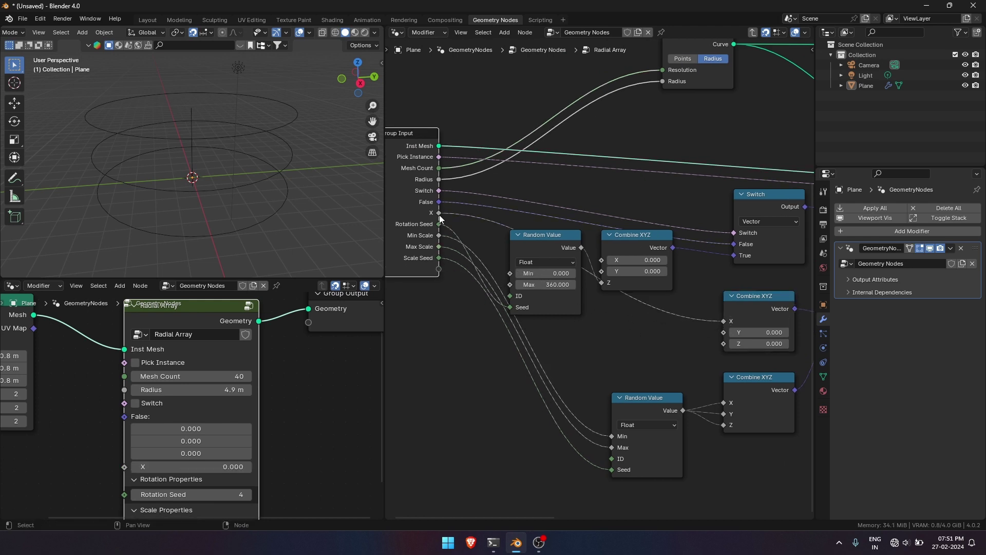
pyautogui.moveTo(440, 214); pyautogui.dragTo(724, 333)
# - Set the Radial Array node's X value to 1.000 and its Radius to 7.1 m
pyautogui.moveTo(293, 395); pyautogui.dragTo(293, 350, button='middle')
pyautogui.moveTo(191, 420); pyautogui.dragTo(239, 420)
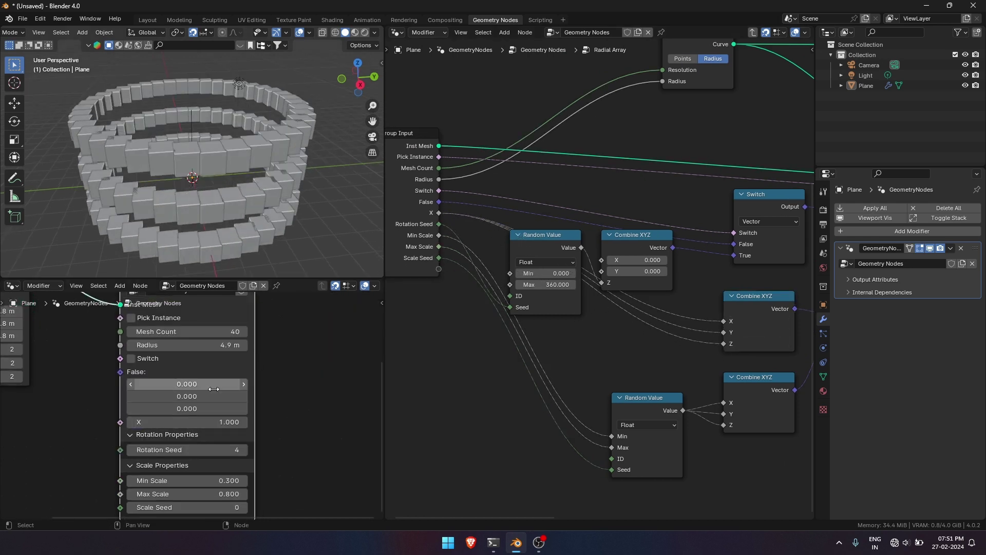
pyautogui.moveTo(191, 344); pyautogui.dragTo(241, 344)
pyautogui.scroll(-1, 231, 205)
pyautogui.scroll(-1, 272, 350)
pyautogui.scroll(-2, 704, 337)
# - Rename the group's False input to Rotation and its X input to Mesh Scale
pyautogui.moveTo(704, 341); pyautogui.dragTo(585, 338, button='middle')
pyautogui.press('n')
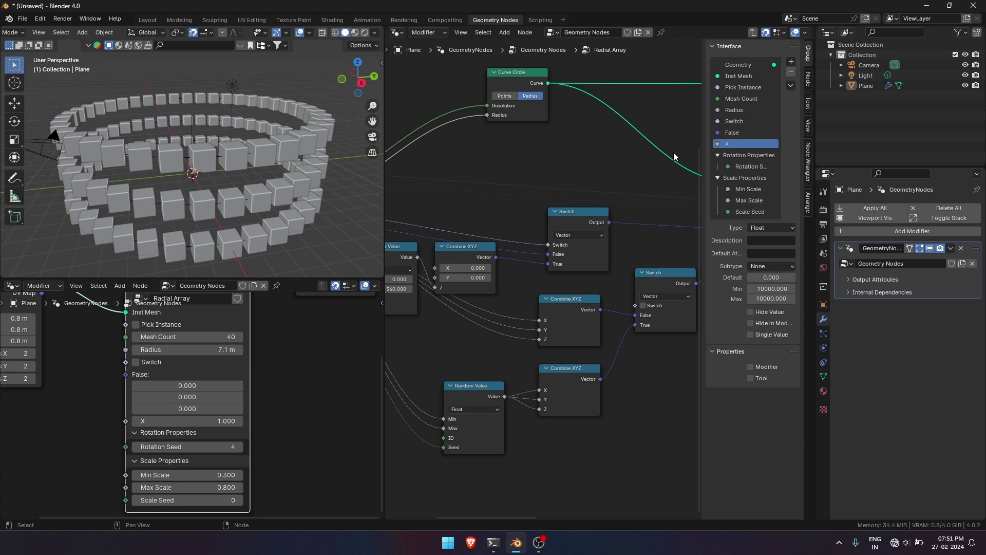
pyautogui.doubleClick(754, 133)
pyautogui.write('Rotation')
pyautogui.press('Return')
pyautogui.doubleClick(749, 144)
pyautogui.write('Mesh Scale')
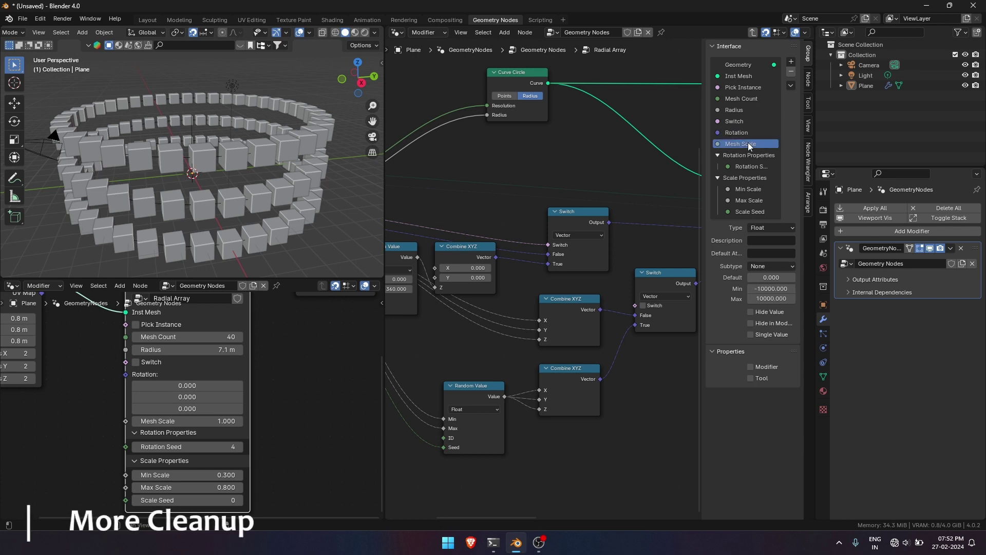
# - Move the Mesh Scale input above Radius in the group interface and toggle the Switch option on and off
pyautogui.moveTo(749, 146); pyautogui.dragTo(748, 106)
pyautogui.click(136, 375)
pyautogui.click(136, 375)
# - Rename the Switch input to Random Rotation and move it into the Rotation Properties panel
pyautogui.moveTo(493, 247); pyautogui.dragTo(613, 277, button='middle')
pyautogui.doubleClick(747, 132)
pyautogui.write('Random Rotai')
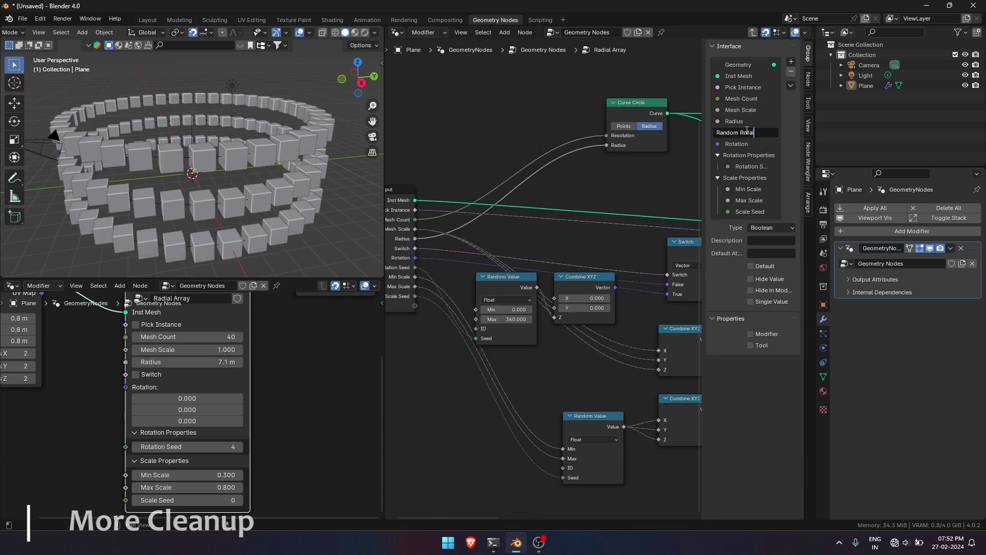
pyautogui.write('ion')
pyautogui.press('Return')
pyautogui.moveTo(750, 133); pyautogui.dragTo(761, 160)
# - Expose the scale Switch node's Switch socket as a group input named Random Scale inside the Scale Properties panel
pyautogui.scroll(-2, 609, 318)
pyautogui.moveTo(611, 319); pyautogui.dragTo(548, 286, button='middle')
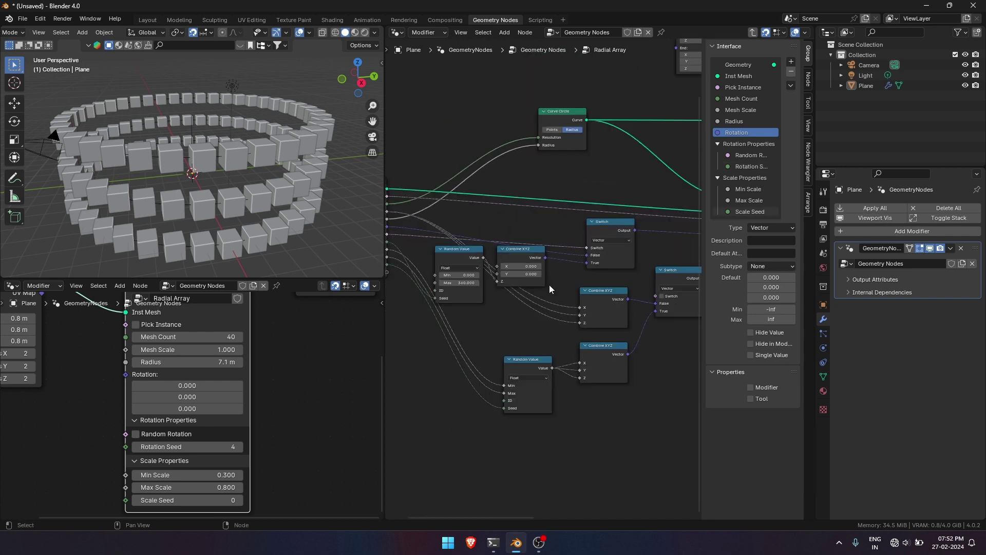
pyautogui.moveTo(387, 280); pyautogui.dragTo(656, 296)
pyautogui.doubleClick(750, 144)
pyautogui.moveTo(751, 201); pyautogui.dragTo(751, 200)
pyautogui.press('n')
# - Collapse the Rotation and Scale Properties on the Radial Array node and try a different X Rotation, then reset it
pyautogui.click(135, 422)
pyautogui.click(135, 434)
pyautogui.scroll(2, 222, 325)
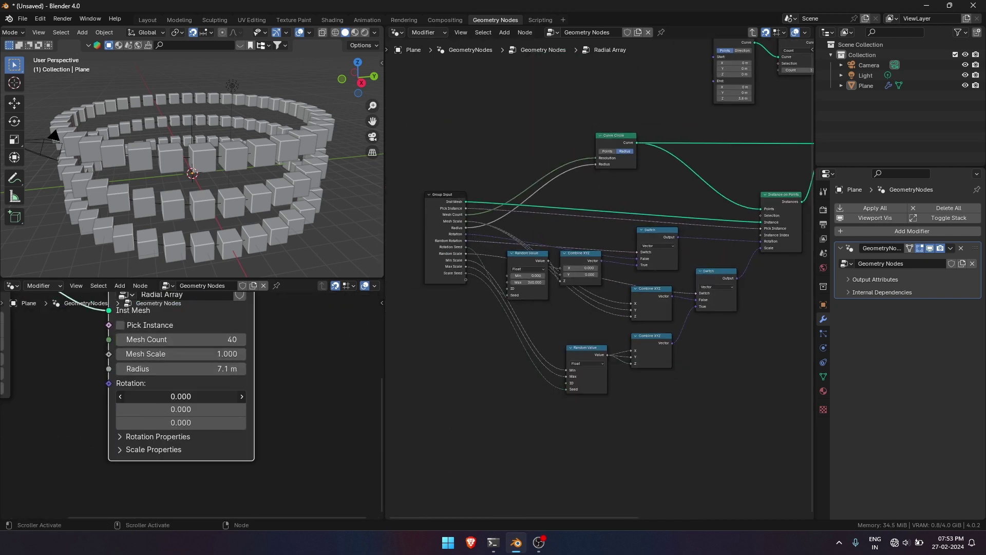
pyautogui.moveTo(181, 396); pyautogui.dragTo(196, 397)
pyautogui.scroll(10, 596, 277)
pyautogui.moveTo(504, 211); pyautogui.dragTo(564, 227, button='middle')
pyautogui.press('BackSpace')
# - Enable Random Rotation with Rotation Seed 8 and Random Scale with Scale Seed 7 on the Radial Array node
pyautogui.click(140, 437)
pyautogui.click(120, 453)
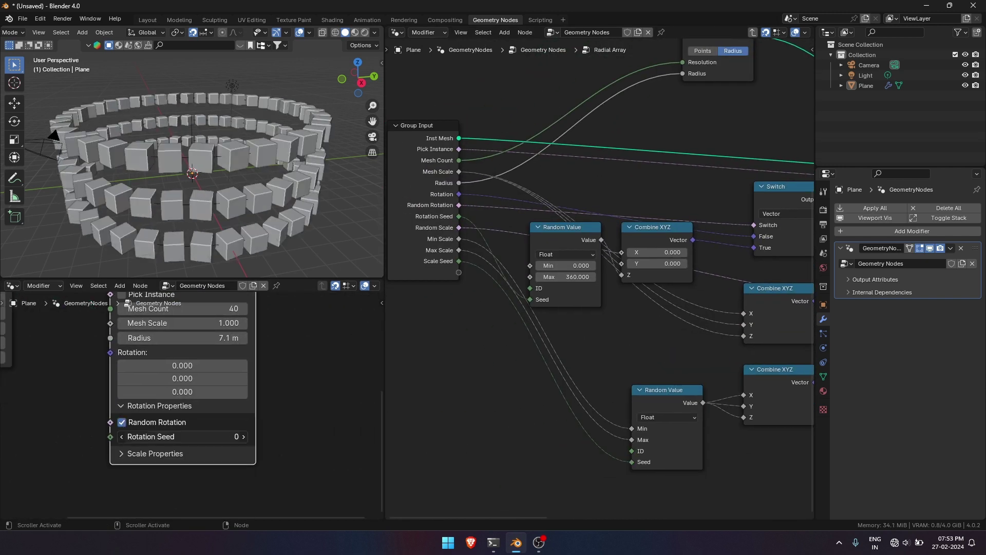
pyautogui.click(141, 453)
pyautogui.click(121, 470)
pyautogui.moveTo(172, 454); pyautogui.dragTo(192, 454)
# - Disable Random Scale and Random Rotation and collapse both property groups on the Radial Array node
pyautogui.scroll(-6, 651, 278)
pyautogui.moveTo(753, 107); pyautogui.dragTo(577, 286, button='middle')
pyautogui.scroll(3, 577, 286)
pyautogui.moveTo(644, 266); pyautogui.dragTo(672, 286, button='middle')
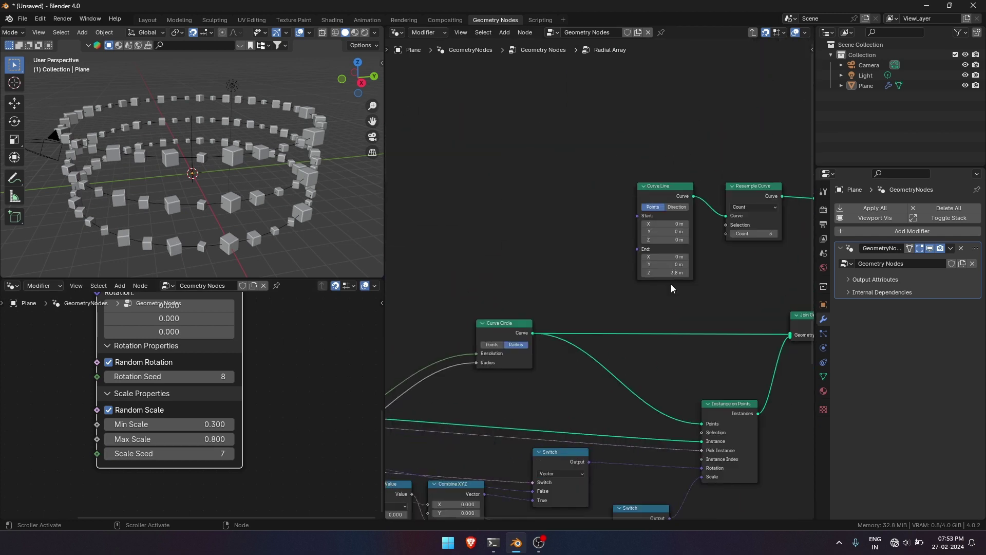
pyautogui.click(109, 410)
pyautogui.click(109, 362)
pyautogui.click(141, 394)
pyautogui.click(146, 345)
# - Set the Curve Line node's End Z to 5.5 m
pyautogui.scroll(2, 668, 299)
pyautogui.moveTo(699, 269); pyautogui.dragTo(732, 270)
pyautogui.scroll(-3, 524, 216)
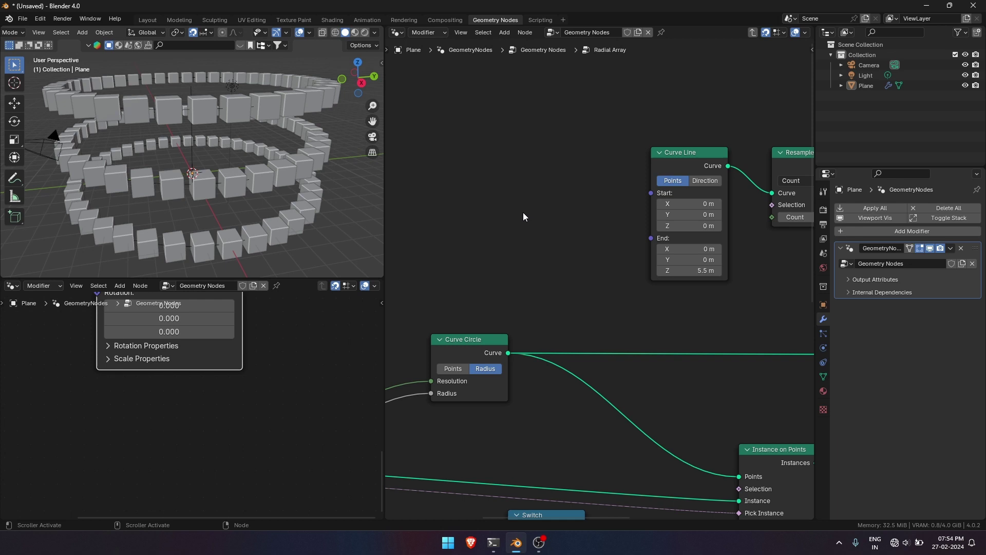
# - Duplicate the Group Input node and place the copy beside the Curve Line node
pyautogui.moveTo(524, 216); pyautogui.dragTo(567, 233, button='middle')
pyautogui.scroll(-4, 567, 234)
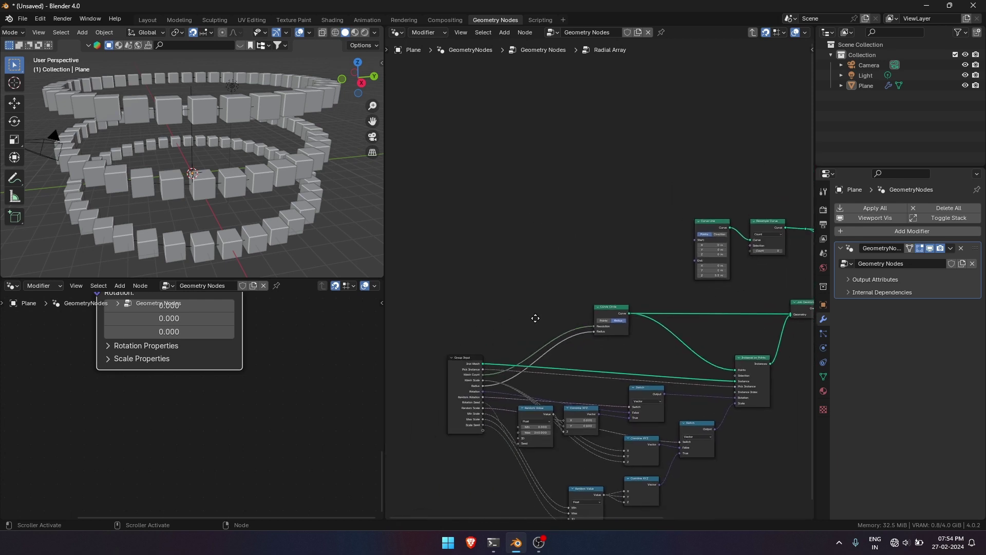
pyautogui.moveTo(478, 374); pyautogui.dragTo(606, 207)
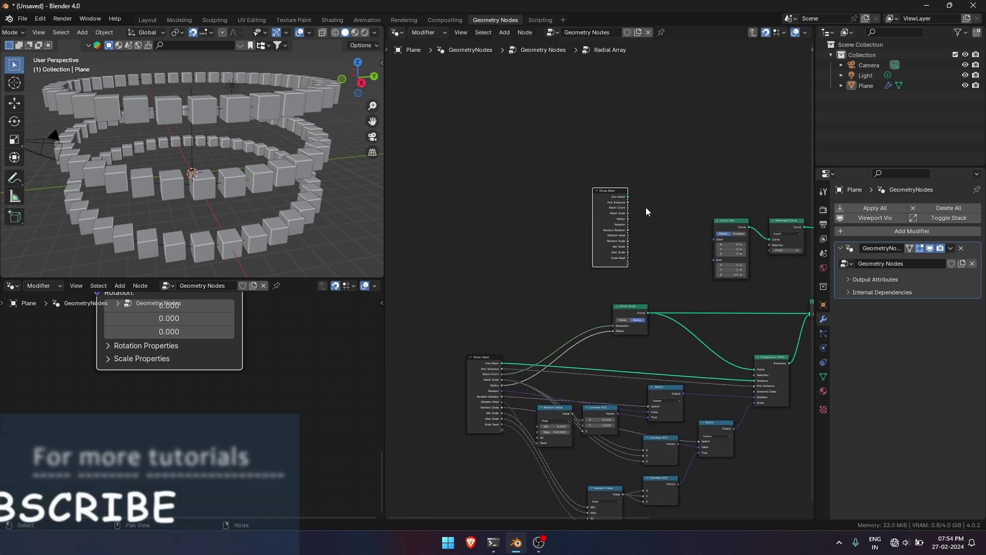
# - Add a Combine XYZ node between the duplicated Group Input and the Curve Line node
pyautogui.scroll(4, 604, 257)
pyautogui.scroll(1, 603, 253)
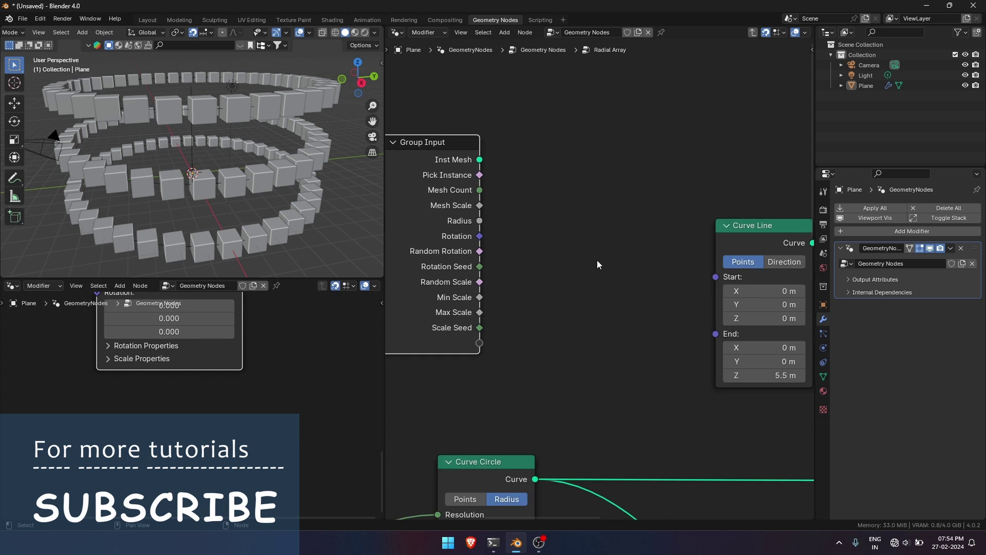
pyautogui.scroll(-1, 597, 260)
pyautogui.moveTo(602, 261); pyautogui.dragTo(574, 242, button='middle')
pyautogui.hotkey('shift', 'a')
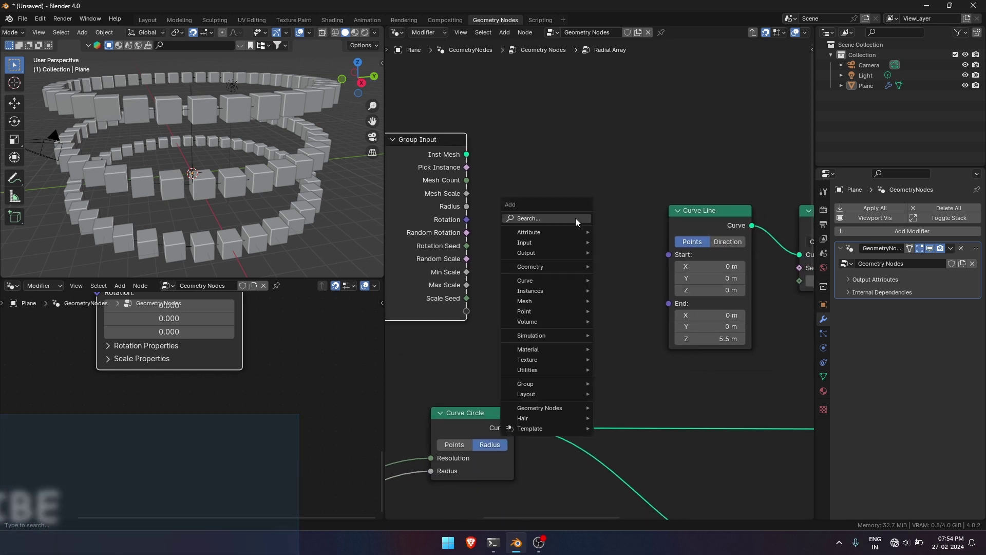
pyautogui.click(575, 218)
pyautogui.write('com')
pyautogui.press('Return')
pyautogui.click(551, 265)
# - Set the new Combine XYZ node's Z to 5.5 and connect its Vector to the Curve Line's End
pyautogui.hotkey('ctrl', 'v')
pyautogui.doubleClick(591, 326)
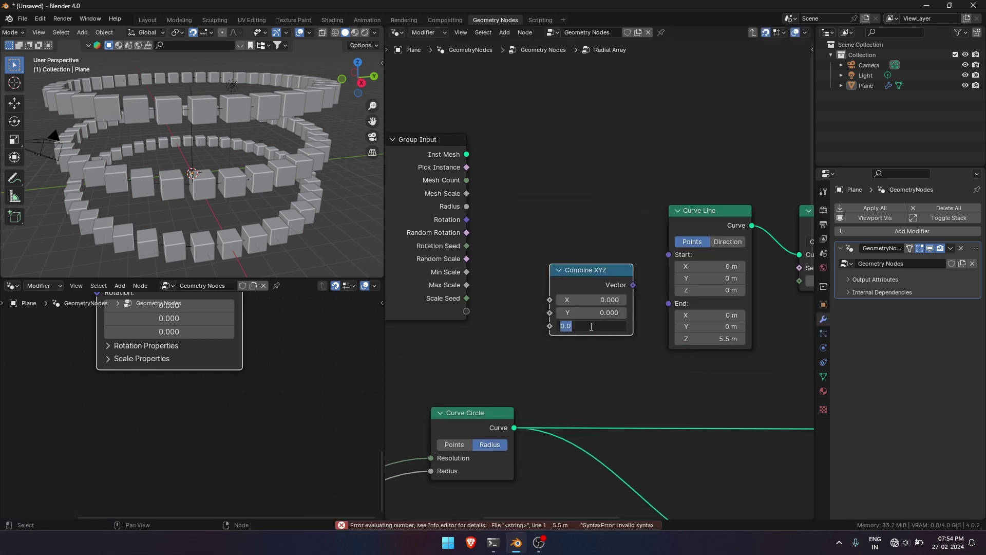
pyautogui.write('5.5')
pyautogui.press('Return')
pyautogui.moveTo(633, 285); pyautogui.dragTo(669, 303)
# - Expose the Combine XYZ node's Z as a new group input and name it Height
pyautogui.moveTo(467, 312); pyautogui.dragTo(550, 326)
pyautogui.press('n')
pyautogui.doubleClick(745, 144)
pyautogui.write('Height')
pyautogui.press('Return')
# - Try a different Height value on the Radial Array node
pyautogui.moveTo(303, 326); pyautogui.dragTo(282, 395, button='middle')
pyautogui.scroll(-1, 282, 396)
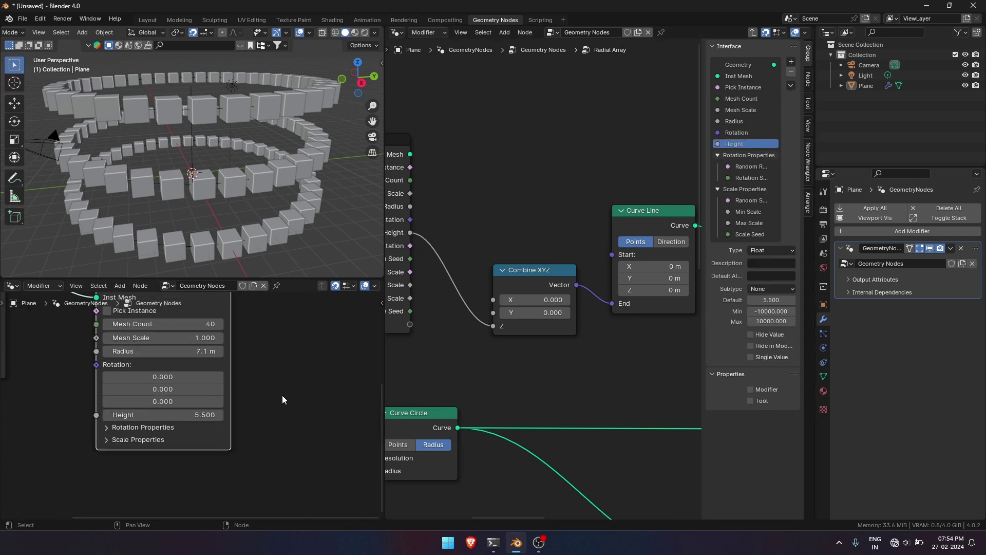
pyautogui.scroll(1, 225, 400)
pyautogui.scroll(-1, 213, 212)
pyautogui.moveTo(161, 416); pyautogui.dragTo(180, 416)
pyautogui.press('n')
# - Align the Combine XYZ node with the Curve Line, expose Resample Curve's Count as a group input and set it to 4
pyautogui.moveTo(545, 286); pyautogui.dragTo(524, 308, button='middle')
pyautogui.moveTo(518, 296); pyautogui.dragTo(528, 274)
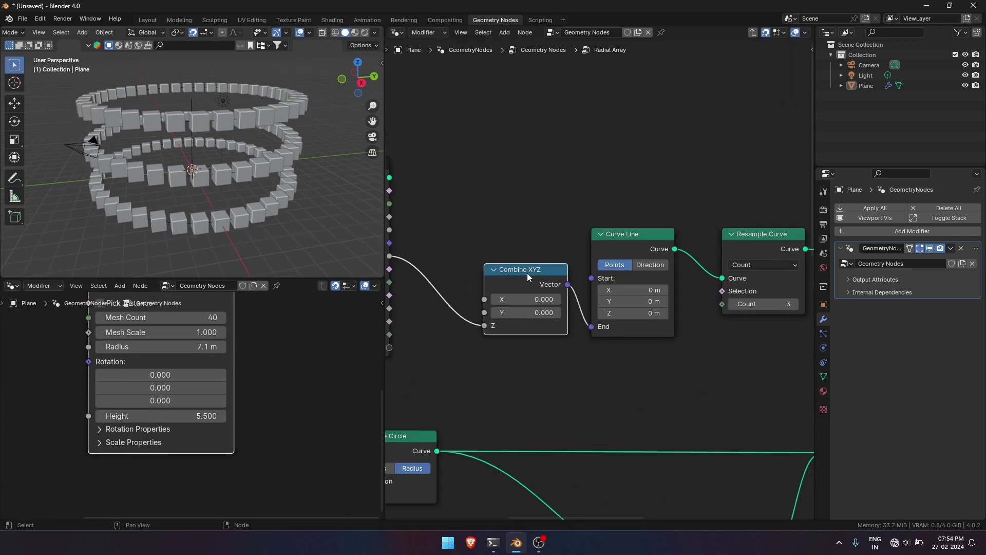
pyautogui.scroll(-1, 565, 280)
pyautogui.moveTo(405, 343); pyautogui.dragTo(713, 303)
pyautogui.moveTo(175, 430); pyautogui.dragTo(182, 431)
# - Move the final Instance on Points, Join Geometry and Group Output nodes farther along to make room for new nodes
pyautogui.scroll(-1, 654, 322)
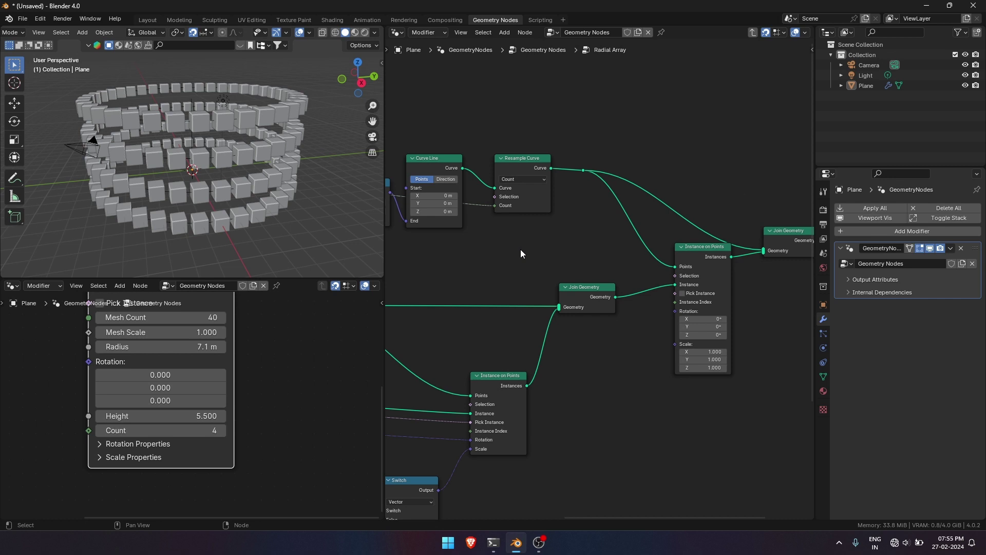
pyautogui.moveTo(664, 258); pyautogui.dragTo(467, 252, button='middle')
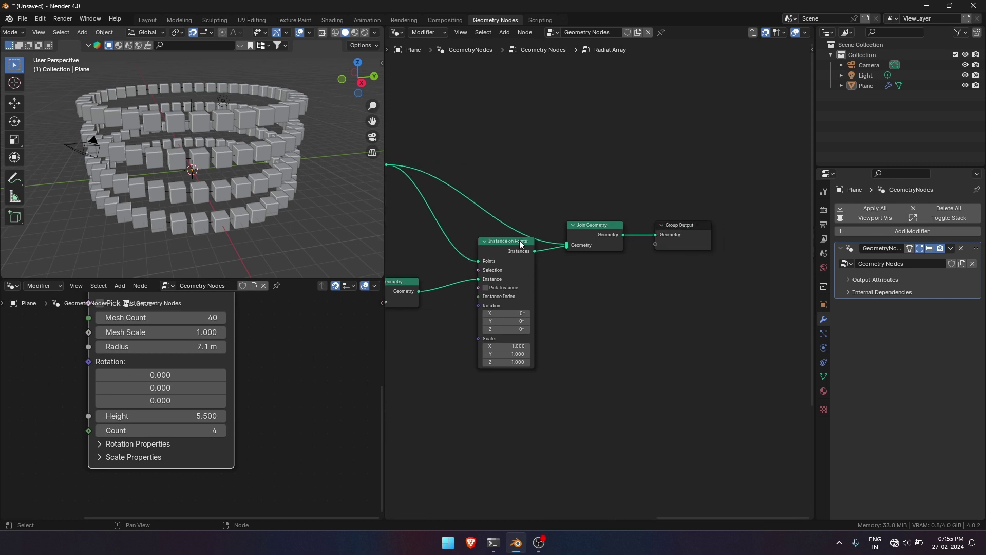
pyautogui.moveTo(493, 203); pyautogui.dragTo(700, 320)
pyautogui.press('g')
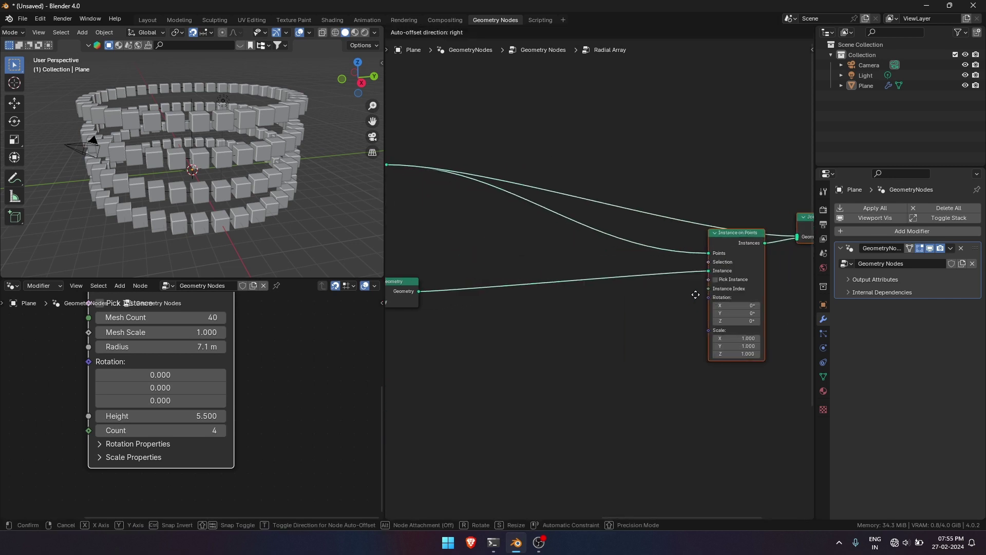
pyautogui.click(607, 307)
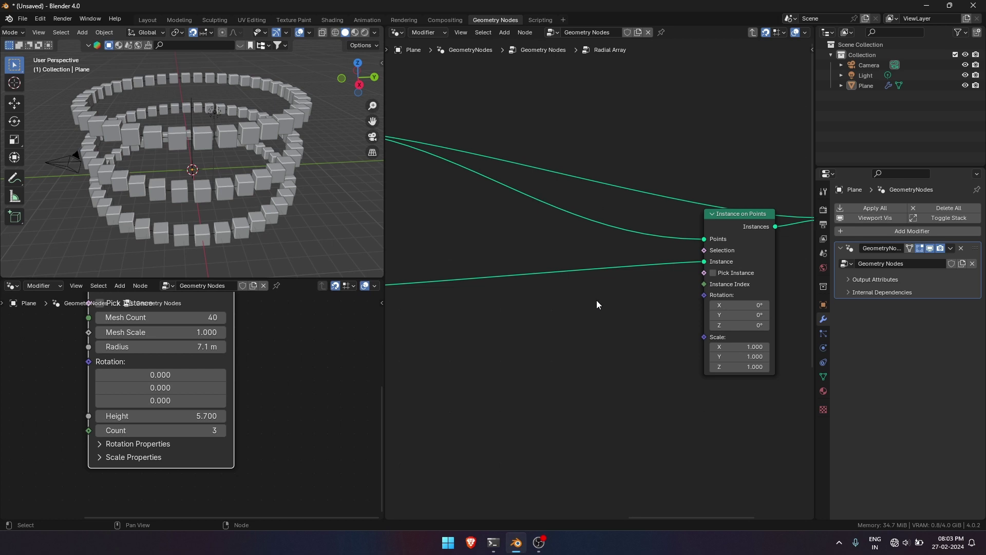
# - Add a Combine XYZ node and connect its Vector to the final Instance on Points node's Rotation
pyautogui.hotkey('shift', 'a')
pyautogui.click(597, 298)
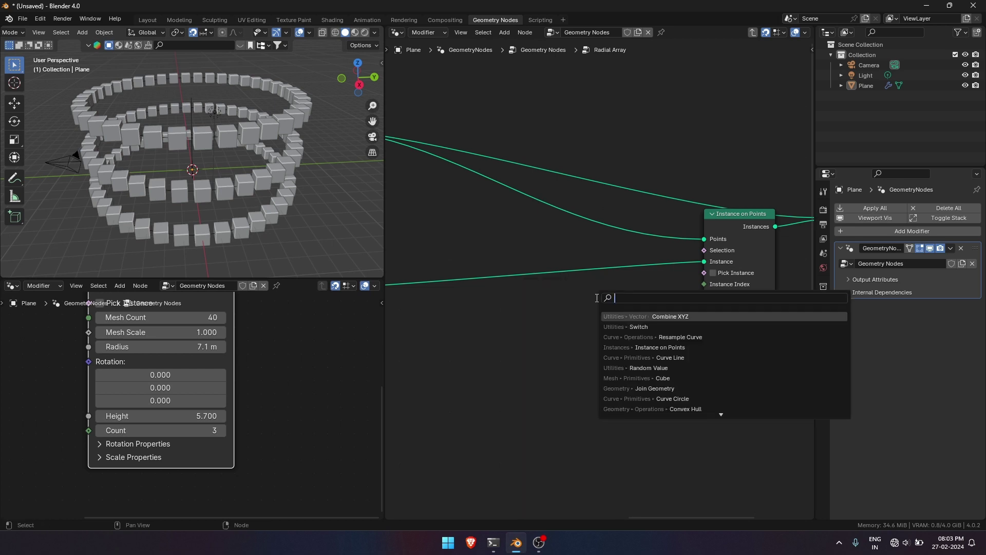
pyautogui.write('combine')
pyautogui.press('Return')
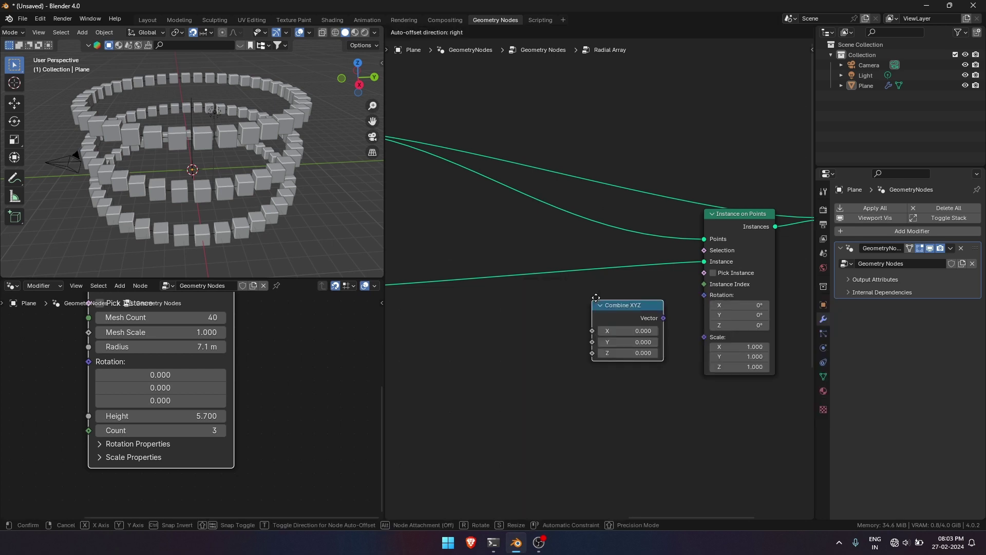
pyautogui.click(586, 298)
pyautogui.moveTo(653, 319); pyautogui.dragTo(704, 296)
# - Add a Random Value node, connect its Value to the Combine XYZ's Z and set its Max to 360
pyautogui.moveTo(580, 308); pyautogui.dragTo(657, 282, button='middle')
pyautogui.hotkey('shift', 'a')
pyautogui.click(567, 271)
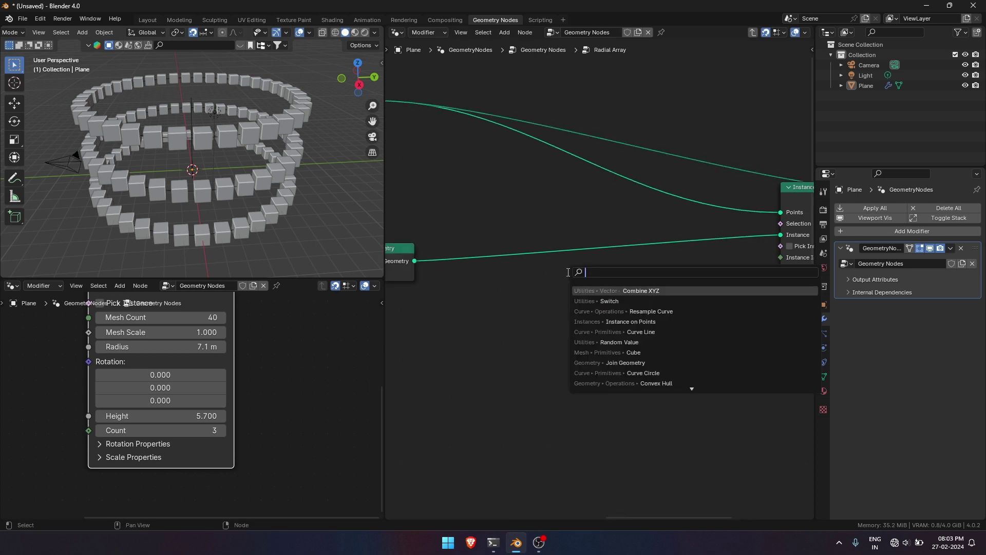
pyautogui.write('rand')
pyautogui.press('Return')
pyautogui.click(502, 291)
pyautogui.moveTo(577, 312); pyautogui.dragTo(658, 327)
pyautogui.doubleClick(548, 350)
pyautogui.write('360')
pyautogui.press('Return')
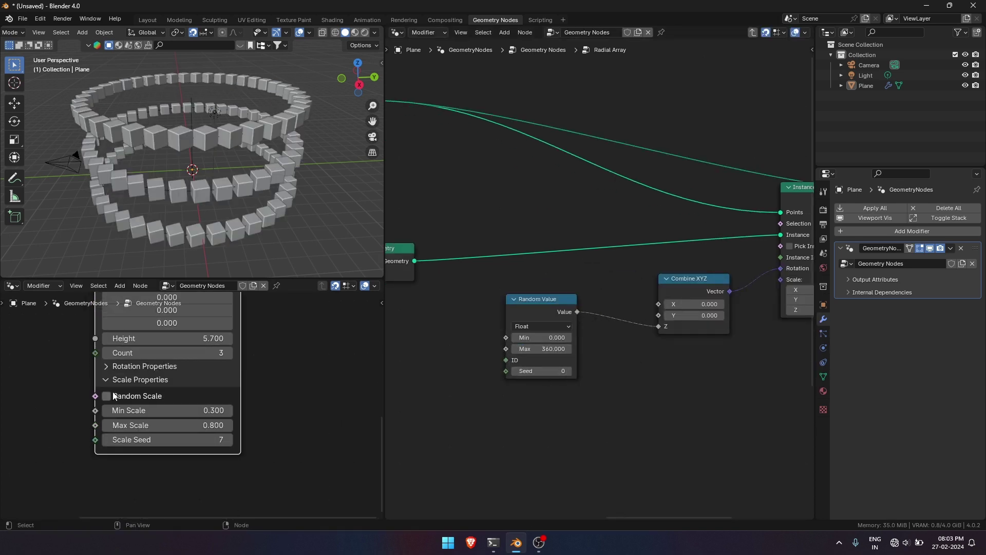
# - Enable Random Scale, set the array's Count to 5 and set the new Random Value node's Seed to 14
pyautogui.click(222, 352)
pyautogui.click(221, 353)
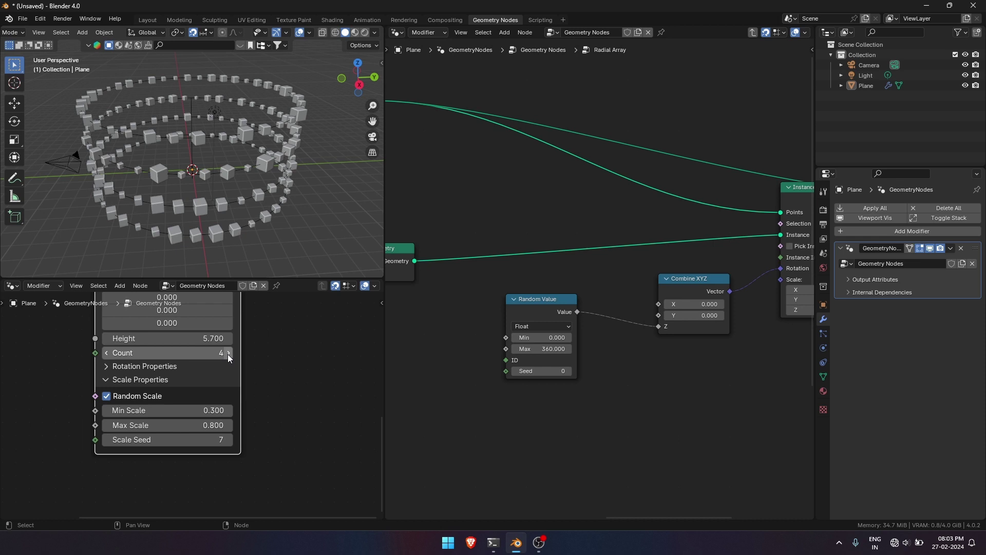
pyautogui.moveTo(540, 371); pyautogui.dragTo(568, 374)
pyautogui.tripleClick(568, 374)
# - Move the Random Value node closer to its Combine XYZ and shift both away from Instance on Points
pyautogui.moveTo(543, 311); pyautogui.dragTo(605, 290)
pyautogui.moveTo(606, 290); pyautogui.dragTo(539, 287, button='middle')
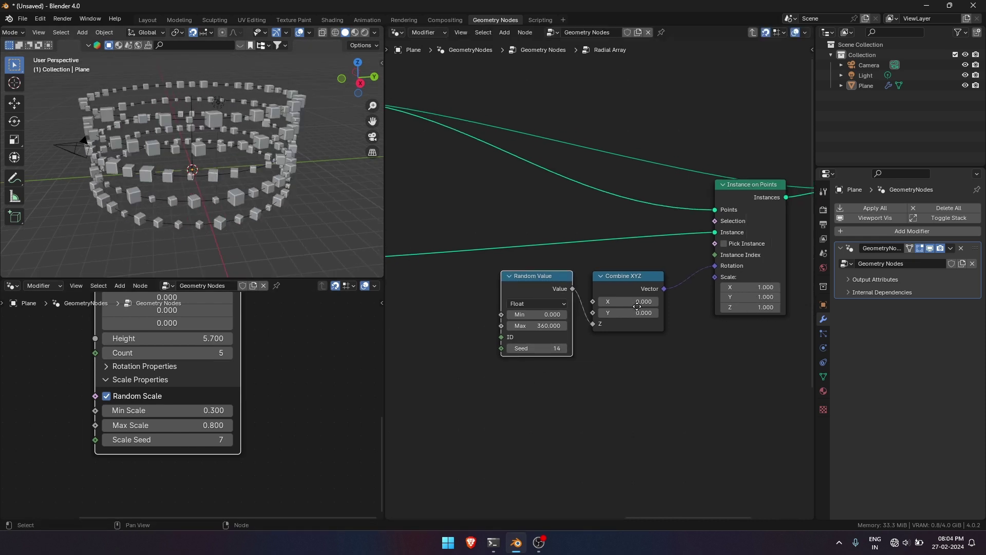
pyautogui.moveTo(506, 263); pyautogui.dragTo(658, 355)
pyautogui.moveTo(655, 288); pyautogui.dragTo(562, 288)
# - Duplicate the Combine XYZ node below the original and connect its Vector to the final Instance on Points' Scale
pyautogui.scroll(-2, 566, 352)
pyautogui.moveTo(565, 353); pyautogui.dragTo(575, 294, button='middle')
pyautogui.click(552, 240)
pyautogui.hotkey('shift', 'd')
pyautogui.click(596, 318)
pyautogui.moveTo(639, 316); pyautogui.dragTo(717, 229)
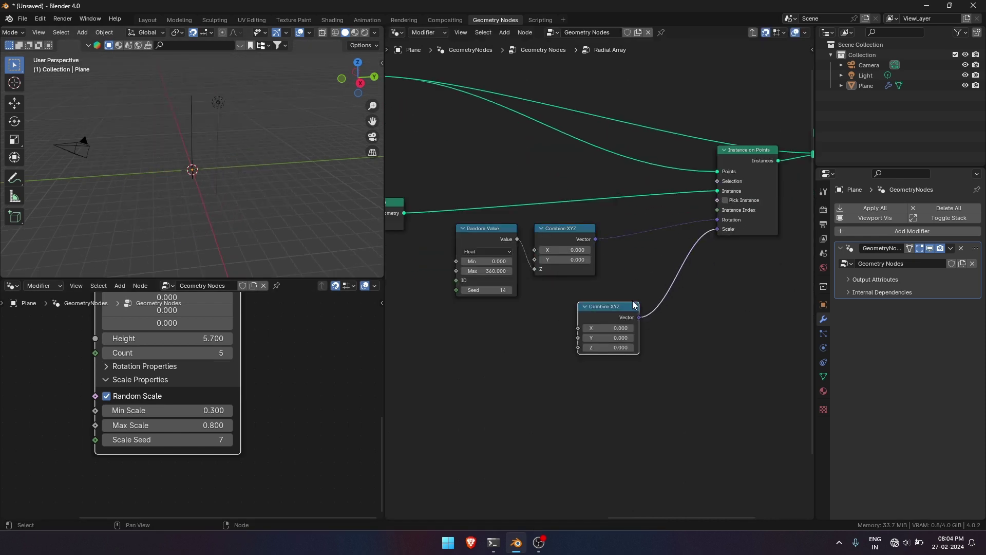
# - Set the duplicated Combine XYZ node's X, Y and Z to 1
pyautogui.moveTo(633, 304); pyautogui.dragTo(685, 295, button='middle')
pyautogui.moveTo(660, 320); pyautogui.dragTo(660, 339)
pyautogui.write('1')
pyautogui.press('Return')
# - Add a second Random Value node and connect its Value to the scale Combine XYZ's X, Y and Z
pyautogui.hotkey('shift', 'a')
pyautogui.press('s')
pyautogui.press('Return')
pyautogui.scroll(2, 565, 328)
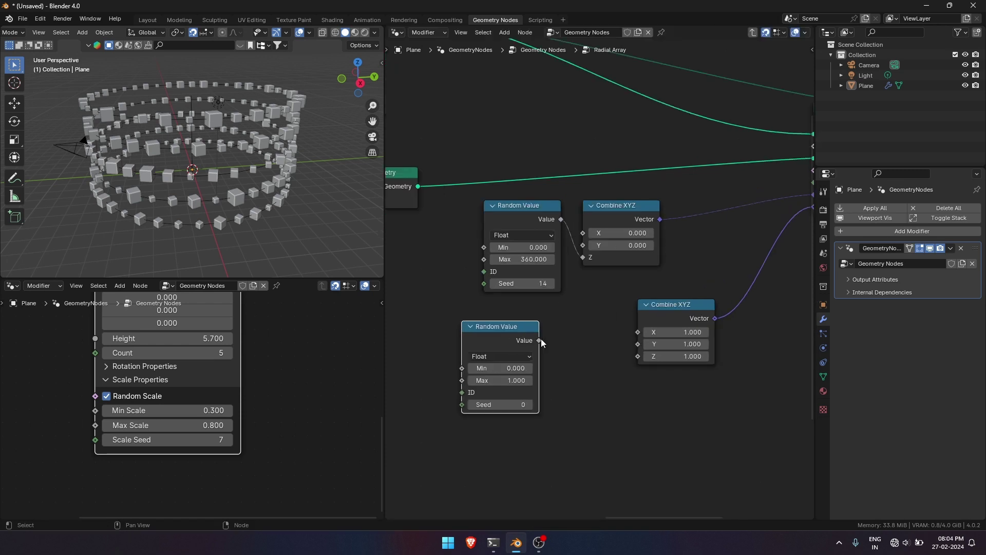
pyautogui.moveTo(539, 340); pyautogui.dragTo(637, 344)
# - Set the scale Random Value node's Seed to 18
pyautogui.tripleClick(532, 406)
pyautogui.tripleClick(531, 406)
pyautogui.tripleClick(532, 406)
pyautogui.tripleClick(532, 406)
pyautogui.tripleClick(532, 406)
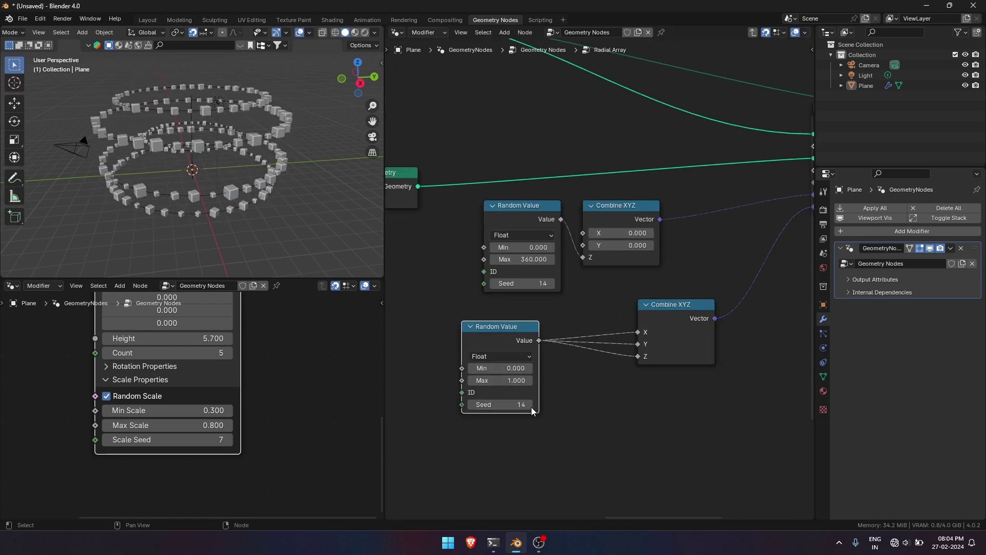
pyautogui.tripleClick(532, 406)
# - Duplicate the upper Group Input node and place the copy beside the two new Random Value nodes
pyautogui.scroll(-4, 515, 317)
pyautogui.scroll(3, 515, 317)
pyautogui.scroll(-3, 488, 287)
pyautogui.moveTo(411, 299); pyautogui.dragTo(592, 303, button='middle')
pyautogui.click(410, 144)
pyautogui.hotkey('shift', 'd')
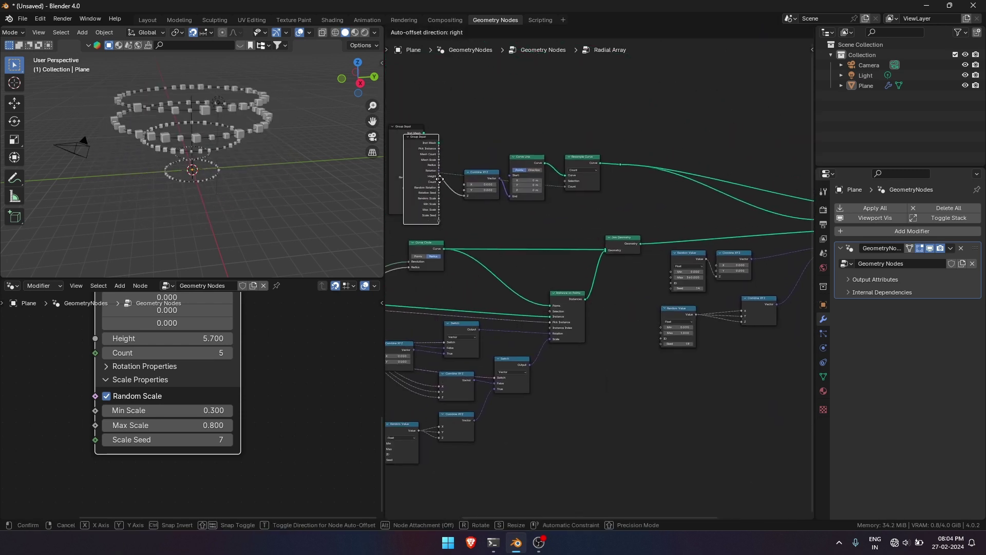
pyautogui.click(655, 351)
# - Expose the rotation Random Value's Seed and the scale Random Value's Min, Max and Seed as new group inputs
pyautogui.scroll(8, 535, 303)
pyautogui.moveTo(655, 351); pyautogui.dragTo(585, 294, button='middle')
pyautogui.scroll(2, 565, 303)
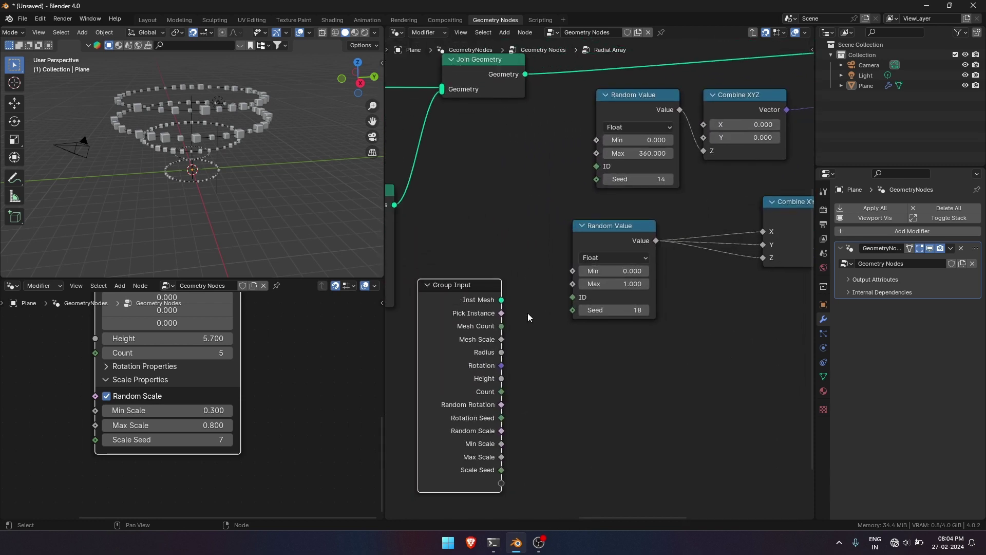
pyautogui.scroll(-1, 528, 313)
pyautogui.moveTo(474, 434); pyautogui.dragTo(547, 192)
pyautogui.moveTo(519, 269); pyautogui.dragTo(532, 266)
pyautogui.moveTo(476, 454); pyautogui.dragTo(532, 297)
# - Add a new panel to the Radial Array group interface and move the Height input into it
pyautogui.scroll(-3, 564, 292)
pyautogui.moveTo(654, 209); pyautogui.dragTo(636, 167, button='middle')
pyautogui.scroll(3, 639, 169)
pyautogui.click(639, 169)
pyautogui.press('n')
pyautogui.click(791, 63)
pyautogui.click(794, 95)
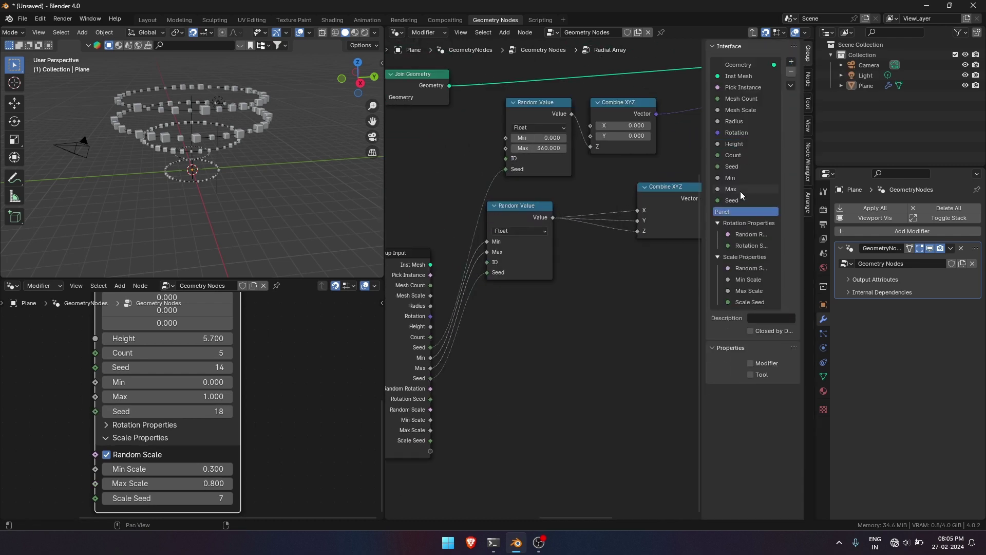
pyautogui.moveTo(734, 144); pyautogui.dragTo(746, 212)
pyautogui.moveTo(740, 190)
pyautogui.mouseDown()
pyautogui.moveTo(753, 216)
pyautogui.moveTo(739, 185)
pyautogui.mouseUp()
pyautogui.moveTo(740, 257); pyautogui.dragTo(739, 185)
# - Add another panel to the Radial Array group interface and open its name for editing
pyautogui.click(791, 62)
pyautogui.click(794, 95)
pyautogui.doubleClick(745, 313)
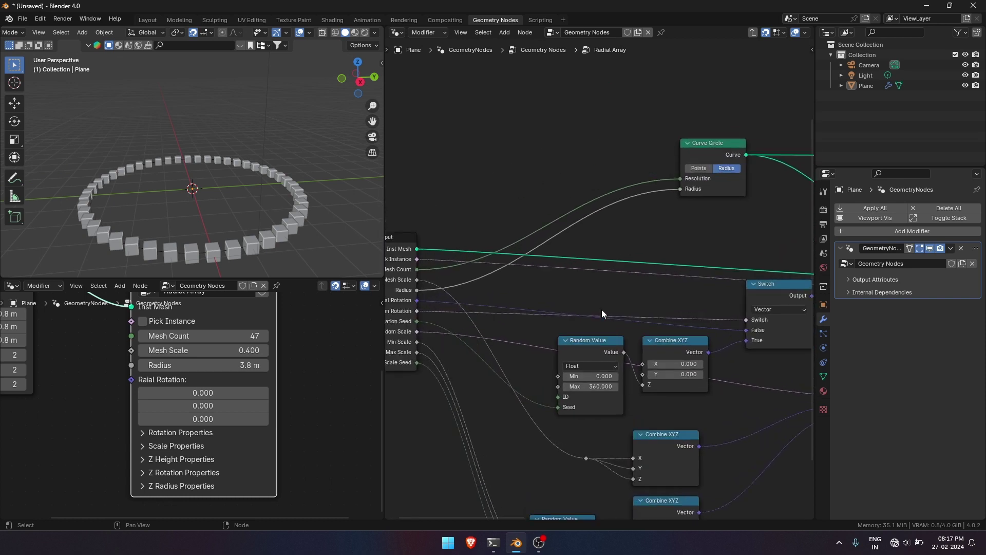
# - Add a Switch node set to Vector and insert it into the link feeding the rotation Switch's False input
pyautogui.hotkey('shift', 'a')
pyautogui.click(632, 291)
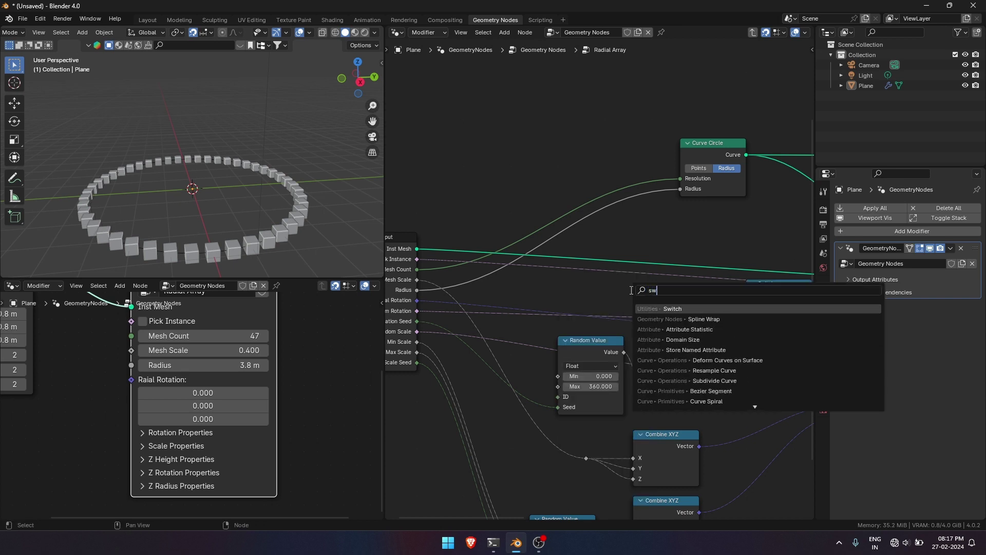
pyautogui.write('switch')
pyautogui.press('Return')
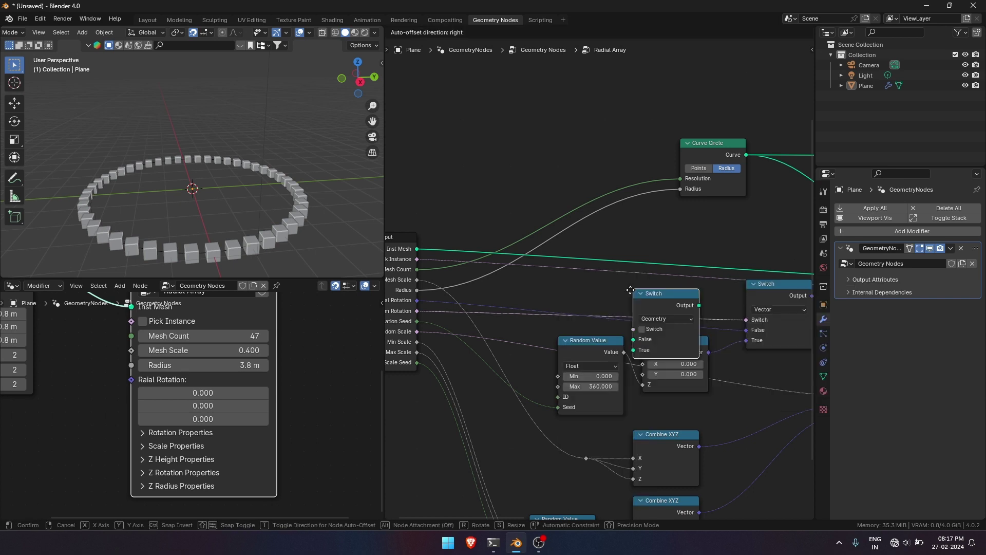
pyautogui.click(645, 288)
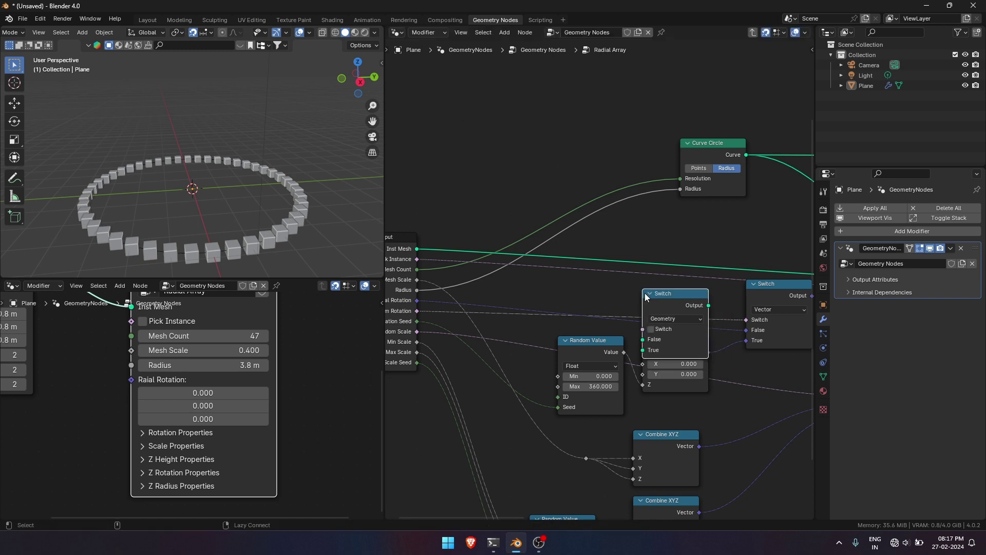
pyautogui.click(669, 319)
pyautogui.click(672, 374)
pyautogui.moveTo(671, 296); pyautogui.dragTo(707, 328)
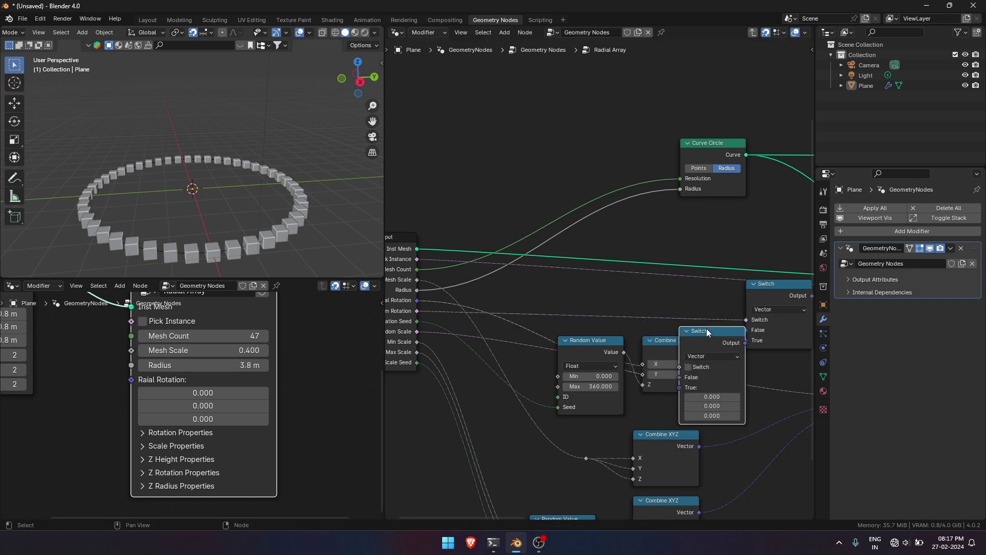
# - Add an Align Euler to Vector node and connect its Rotation output to the new Switch's True input
pyautogui.hotkey('shift', 'a')
pyautogui.click(594, 286)
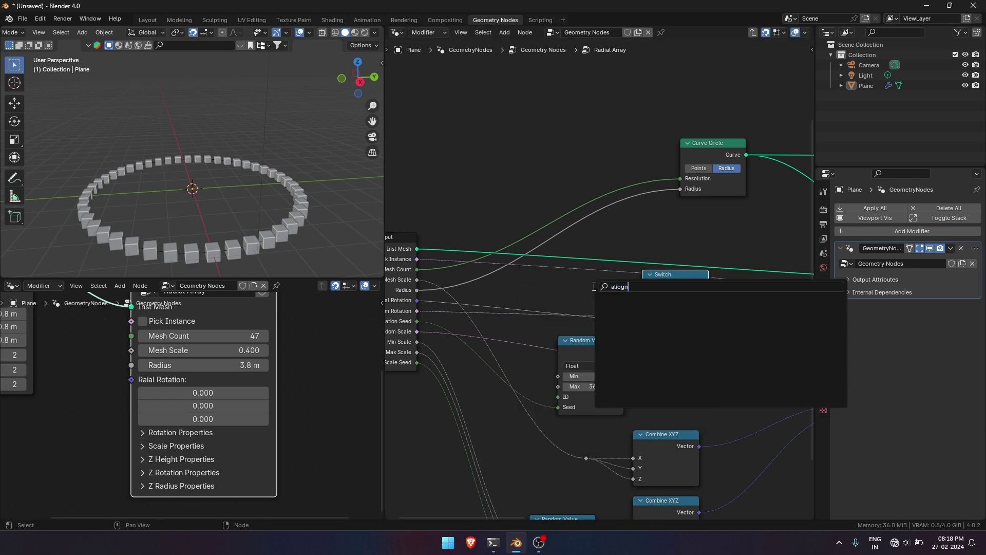
pyautogui.write('aliogn')
pyautogui.press('Return')
pyautogui.scroll(1, 590, 370)
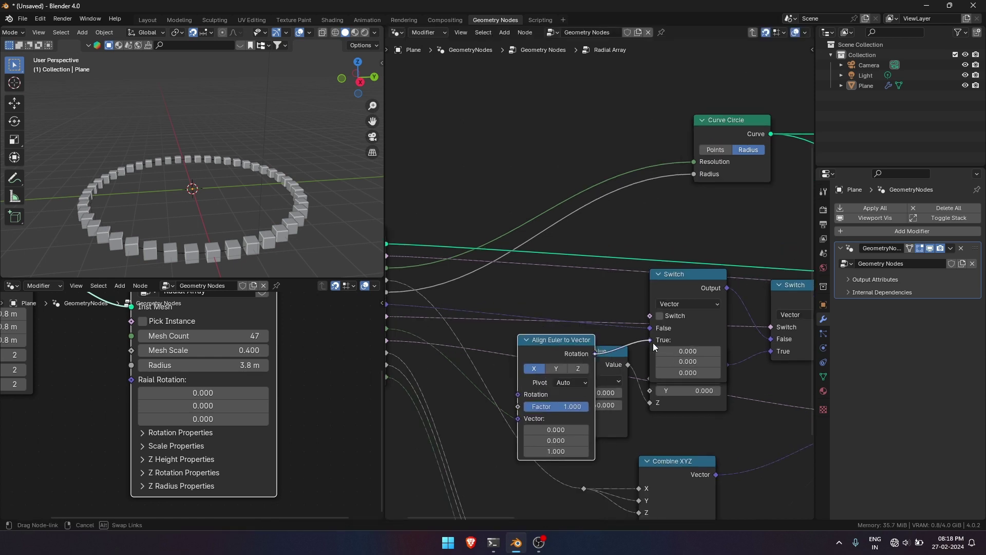
pyautogui.moveTo(653, 343); pyautogui.dragTo(652, 341)
# - Add a Normal node and connect it to the Vector input of Align Euler to Vector
pyautogui.hotkey('shift', 'a')
pyautogui.click(588, 294)
pyautogui.write('norm')
pyautogui.press('Return')
pyautogui.click(420, 434)
pyautogui.moveTo(495, 442); pyautogui.dragTo(517, 418)
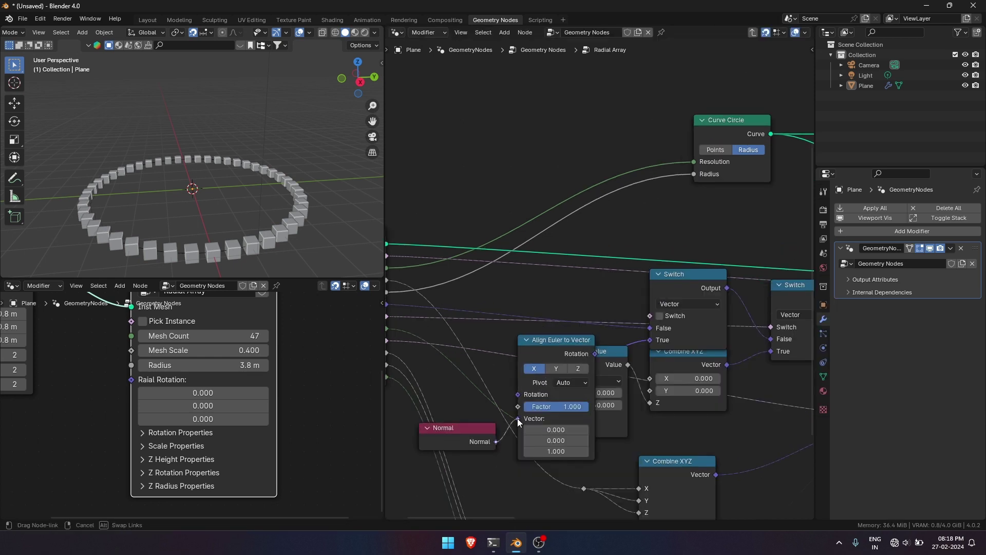
# - Arrange the Normal node directly below Align Euler to Vector and place both beside the new Switch
pyautogui.moveTo(460, 438); pyautogui.dragTo(559, 448)
pyautogui.scroll(-1, 540, 395)
pyautogui.moveTo(513, 326); pyautogui.dragTo(559, 418)
pyautogui.press('s')
pyautogui.rightClick(559, 404)
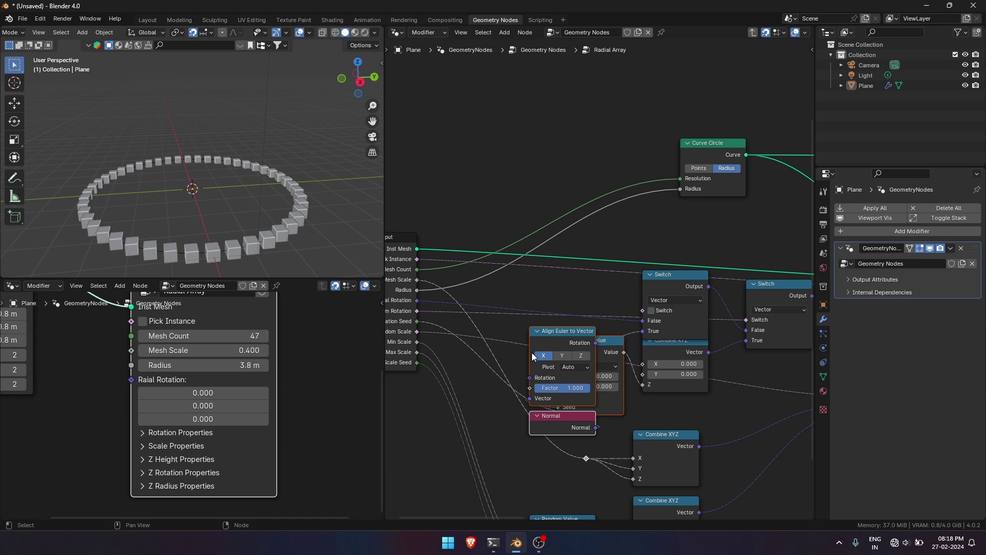
pyautogui.press('g')
pyautogui.moveTo(542, 360); pyautogui.dragTo(571, 394)
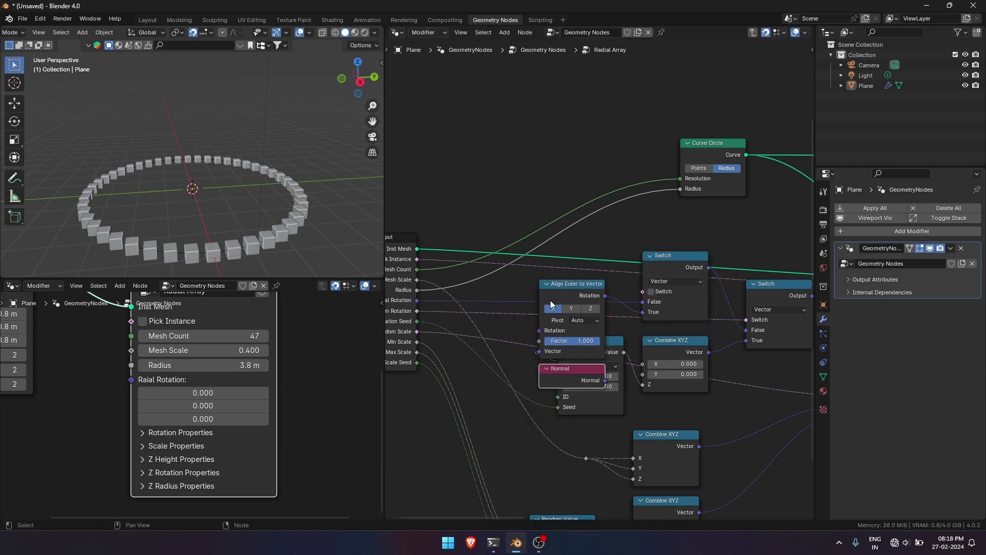
# - Reveal the Group Input's hidden sockets and expose the new Switch node's Switch input as a group input
pyautogui.moveTo(550, 300); pyautogui.dragTo(579, 303, button='middle')
pyautogui.scroll(2, 668, 298)
pyautogui.click(694, 296)
pyautogui.scroll(2, 565, 329)
pyautogui.scroll(-2, 493, 338)
pyautogui.click(406, 333)
pyautogui.hotkey('ctrl', 'h')
pyautogui.moveTo(421, 490); pyautogui.dragTo(680, 301)
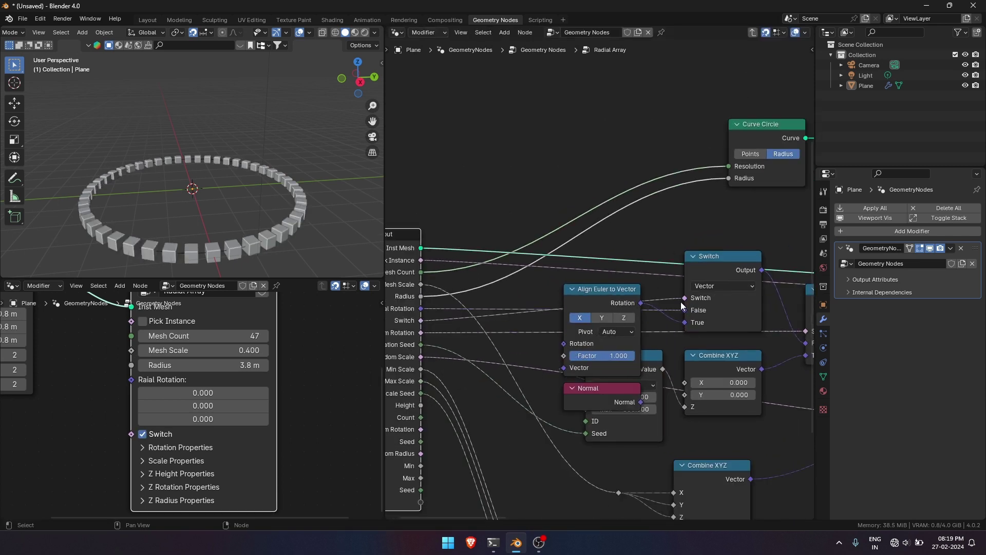
# - Rename the new boolean input to Normal Rotation, disable its default, and turn it off on the Radial Array node
pyautogui.press('n')
pyautogui.doubleClick(745, 143)
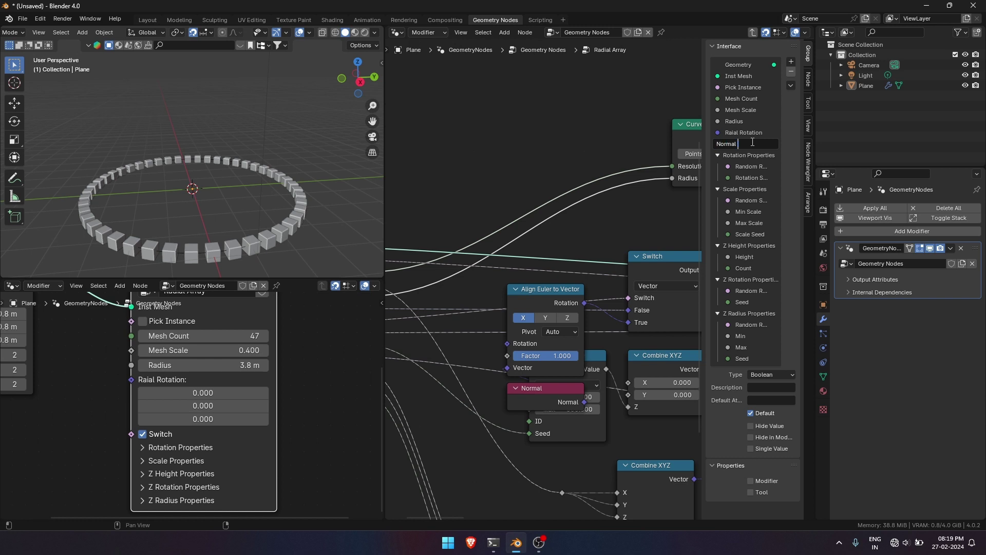
pyautogui.click(750, 414)
pyautogui.press('n')
pyautogui.click(143, 436)
pyautogui.hotkey('ctrl', 's')
pyautogui.press('Escape')
# - Collapse the new Switch and Align Euler to Vector nodes and stack them above the Normal node
pyautogui.moveTo(609, 272); pyautogui.dragTo(543, 250, button='middle')
pyautogui.scroll(1, 543, 251)
pyautogui.click(520, 277)
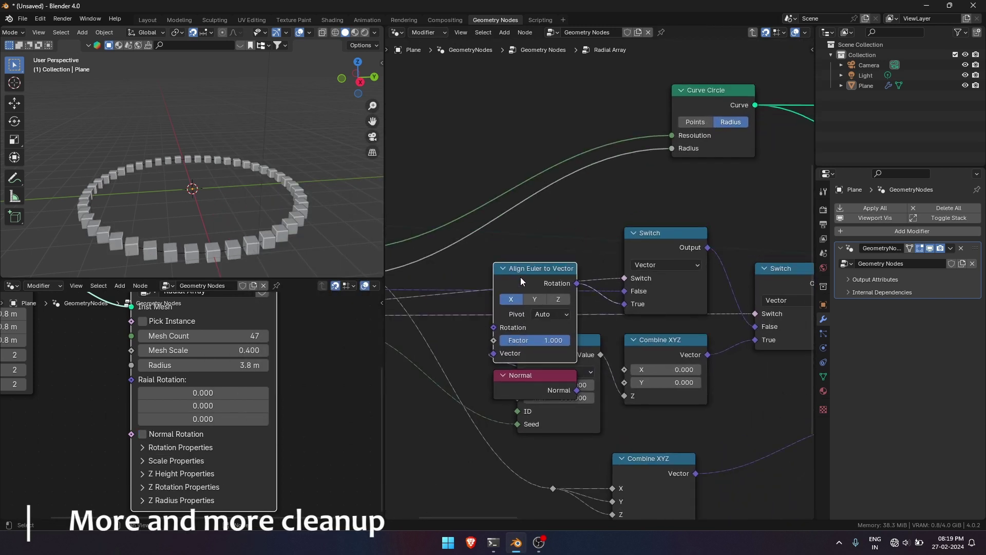
pyautogui.moveTo(532, 375); pyautogui.dragTo(532, 296)
pyautogui.moveTo(480, 249); pyautogui.dragTo(570, 334)
pyautogui.press('g')
pyautogui.click(701, 394)
pyautogui.click(661, 242)
pyautogui.press('h')
pyautogui.moveTo(661, 241); pyautogui.dragTo(661, 312)
# - Move the Switch, Align Euler to Vector and Normal stack above the rotation Random Value node
pyautogui.moveTo(611, 287); pyautogui.dragTo(664, 356)
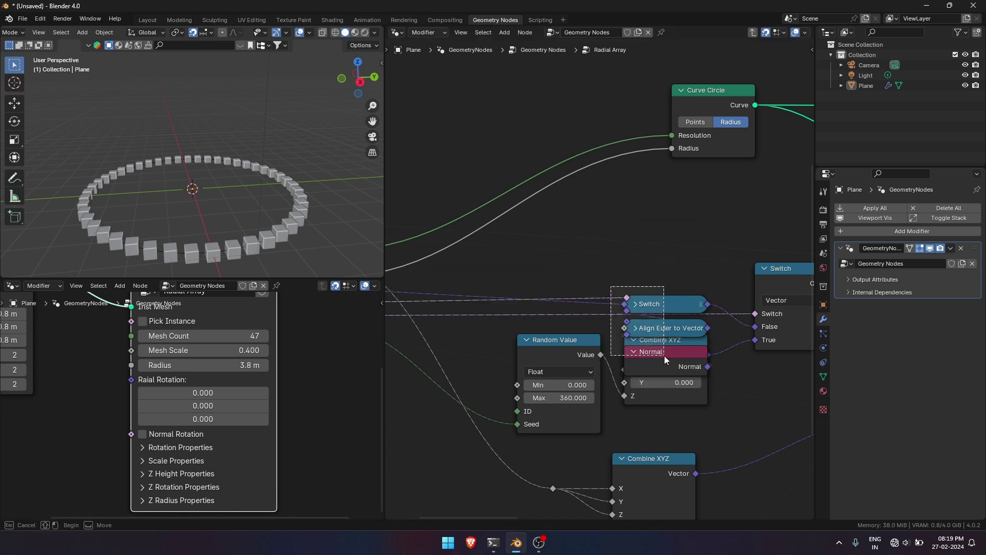
pyautogui.keyDown('shift'); pyautogui.click(667, 329); pyautogui.keyUp('shift')
pyautogui.keyDown('shift'); pyautogui.click(676, 306); pyautogui.keyUp('shift')
pyautogui.press('g')
pyautogui.click(579, 266)
# - Collapse the rotation Random Value and Combine XYZ nodes and stack them beneath the rotation Switch
pyautogui.click(564, 341)
pyautogui.press('h')
pyautogui.click(651, 345)
pyautogui.press('h')
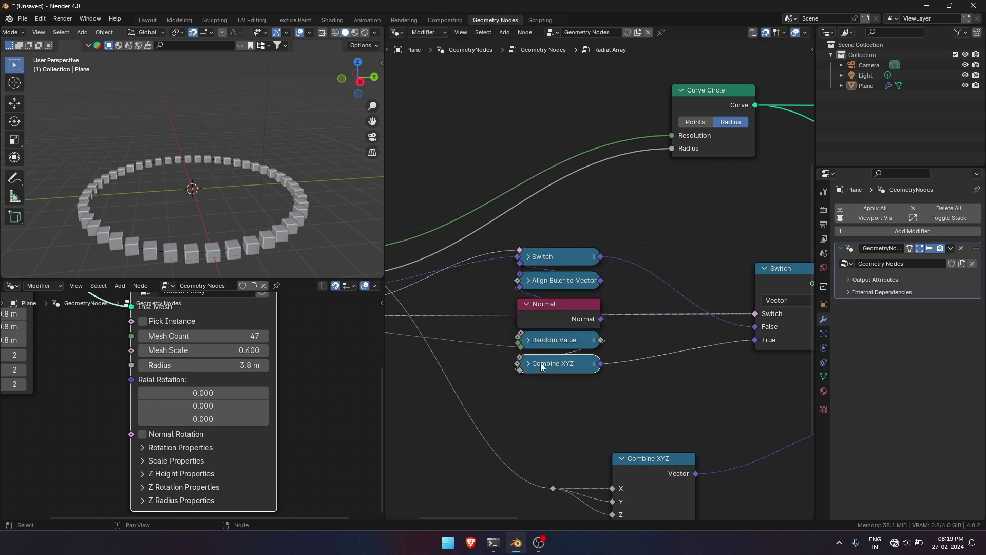
pyautogui.keyDown('shift'); pyautogui.click(553, 341); pyautogui.keyUp('shift')
pyautogui.press('g')
pyautogui.scroll(-4, 739, 411)
pyautogui.moveTo(655, 424); pyautogui.dragTo(445, 390, button='middle')
pyautogui.scroll(3, 565, 360)
# - Collapse the Normal node and position the normal-rotation stack in front of the rotation Switch
pyautogui.moveTo(512, 257); pyautogui.dragTo(588, 345)
pyautogui.click(624, 339)
pyautogui.press('h')
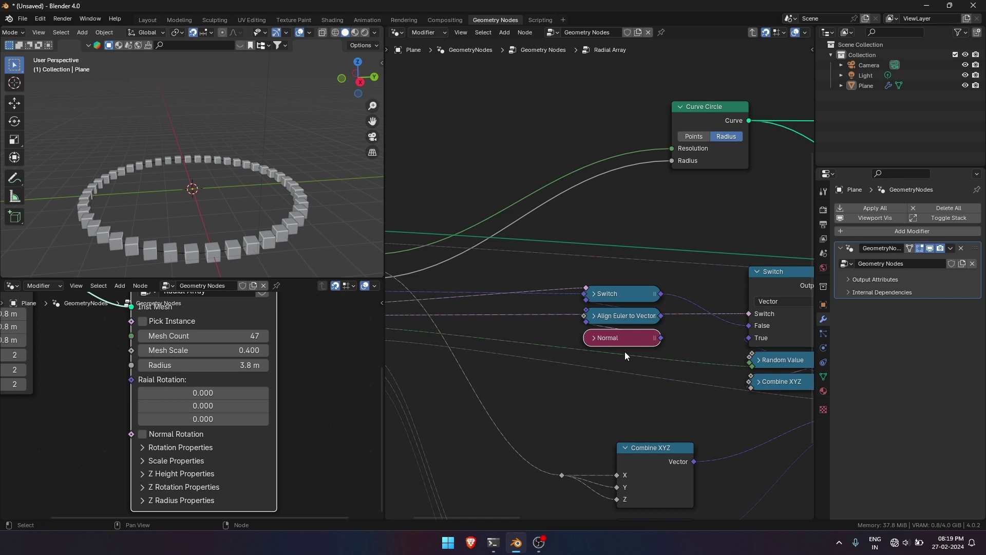
pyautogui.moveTo(572, 276); pyautogui.dragTo(632, 352)
pyautogui.press('g')
pyautogui.click(634, 395)
# - Collapse the Mesh Scale Combine XYZ node and stack the collapsed scale Random Value and Combine XYZ beneath the scale Switch
pyautogui.scroll(-4, 633, 396)
pyautogui.moveTo(634, 396); pyautogui.dragTo(615, 263, button='middle')
pyautogui.click(619, 304)
pyautogui.press('h')
pyautogui.press('g')
pyautogui.click(549, 401)
pyautogui.moveTo(498, 348); pyautogui.dragTo(578, 429)
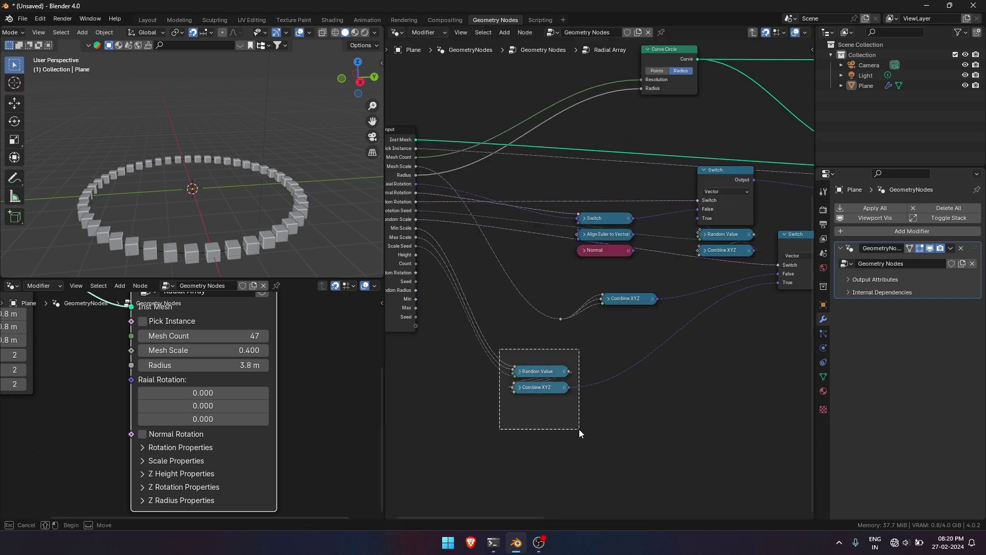
pyautogui.moveTo(581, 429); pyautogui.dragTo(433, 440, button='middle')
pyautogui.press('g')
pyautogui.click(609, 360)
# - Align the scale nodes below the rotation Switch stack and reposition the Curve Circle node
pyautogui.click(412, 329)
pyautogui.moveTo(484, 280); pyautogui.dragTo(650, 329)
pyautogui.press('g')
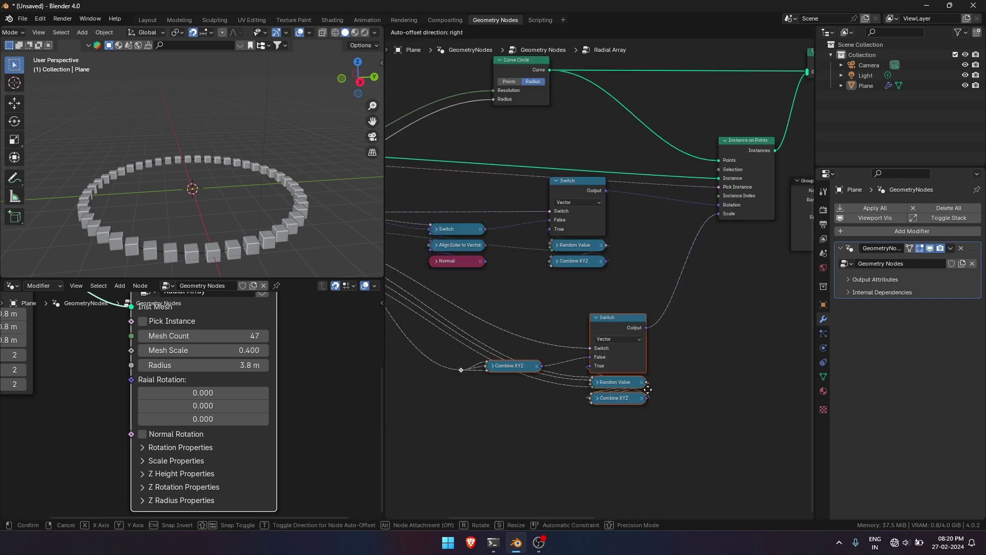
pyautogui.scroll(-2, 491, 424)
pyautogui.moveTo(492, 424); pyautogui.dragTo(553, 465, button='middle')
pyautogui.moveTo(438, 252); pyautogui.dragTo(661, 333)
pyautogui.press('g')
pyautogui.click(699, 355)
pyautogui.scroll(-2, 612, 282)
pyautogui.moveTo(592, 173); pyautogui.dragTo(542, 181)
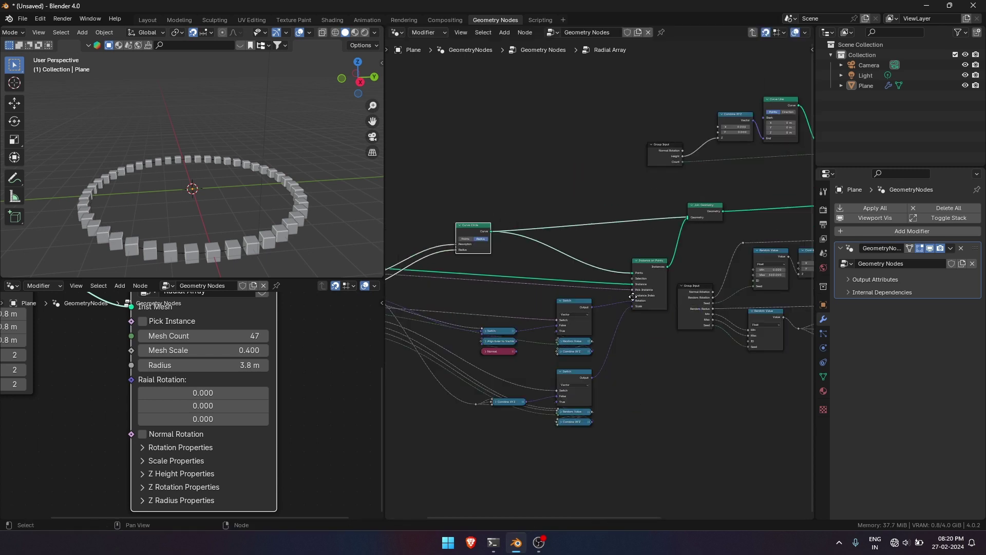
# - Collapse the ring rotation's Random Value and Combine XYZ nodes and stack them by the ring rotation Switch
pyautogui.moveTo(684, 257); pyautogui.dragTo(488, 272, button='middle')
pyautogui.scroll(4, 473, 287)
pyautogui.press('h')
pyautogui.press('g')
pyautogui.click(480, 288)
pyautogui.moveTo(445, 247); pyautogui.dragTo(502, 310)
pyautogui.press('g')
pyautogui.click(685, 358)
# - Collapse the ring rotation Switch, move its stack closer to the Group Input, and remove the reroute from its link
pyautogui.press('h')
pyautogui.press('g')
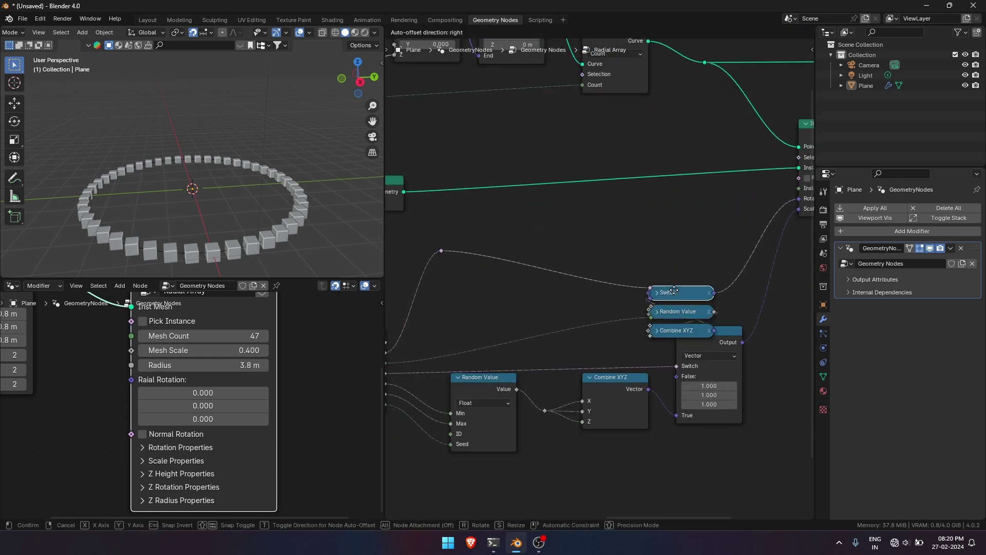
pyautogui.moveTo(630, 276); pyautogui.dragTo(667, 345)
pyautogui.press('g')
pyautogui.click(555, 304)
pyautogui.scroll(-2, 555, 301)
pyautogui.hotkey('ctrl', 'x')
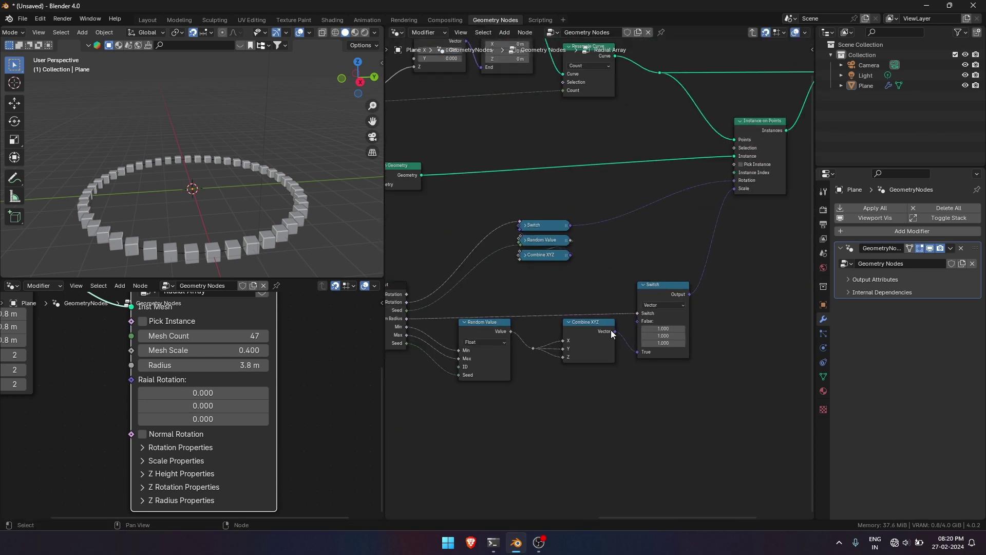
# - Collapse the ring scale's Random Value and Combine XYZ nodes and stack them beneath the ring scale Switch
pyautogui.scroll(1, 611, 330)
pyautogui.hotkey('ctrl', 'h')
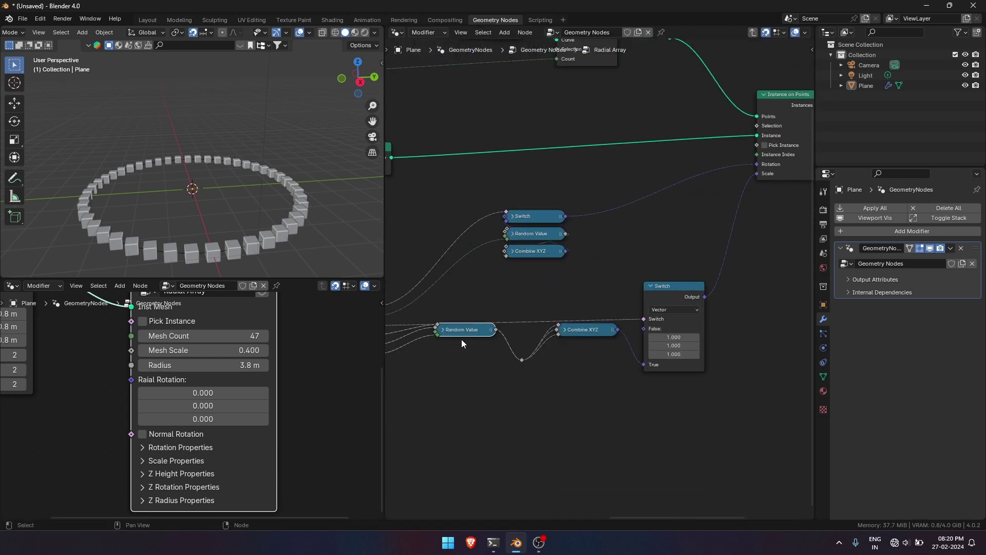
pyautogui.moveTo(590, 333); pyautogui.dragTo(467, 350)
pyautogui.moveTo(422, 307); pyautogui.dragTo(502, 392)
pyautogui.press('g')
pyautogui.click(711, 444)
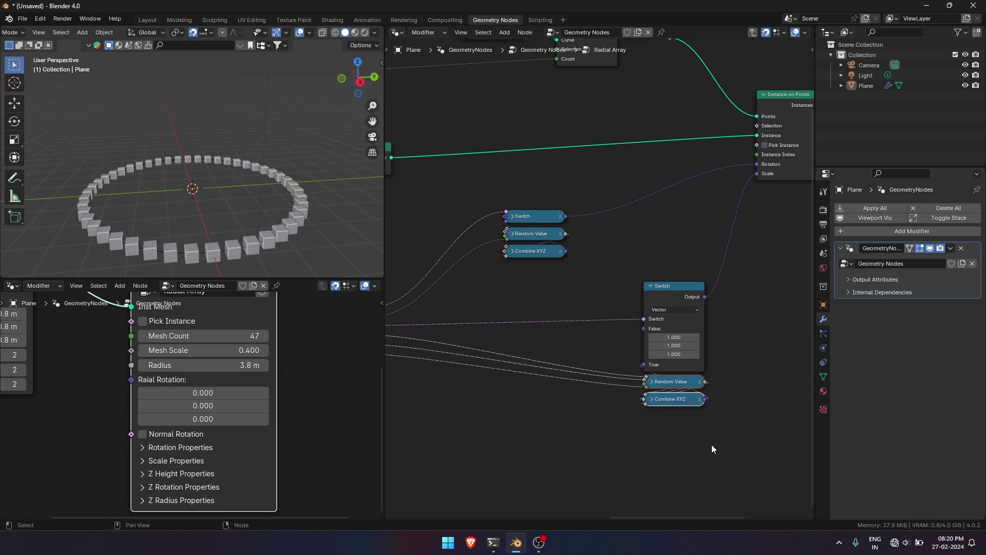
# - Line up the ring scale Switch stack with the ring rotation stack near the second Instance on Points node
pyautogui.scroll(-2, 597, 280)
pyautogui.press('g')
pyautogui.moveTo(519, 218); pyautogui.dragTo(709, 414)
pyautogui.press('g')
pyautogui.click(708, 374)
# - Move the ring Group Input beside the Switch stacks and reposition them together with the second Instance on Points node
pyautogui.moveTo(430, 316); pyautogui.dragTo(541, 263)
pyautogui.scroll(-3, 538, 280)
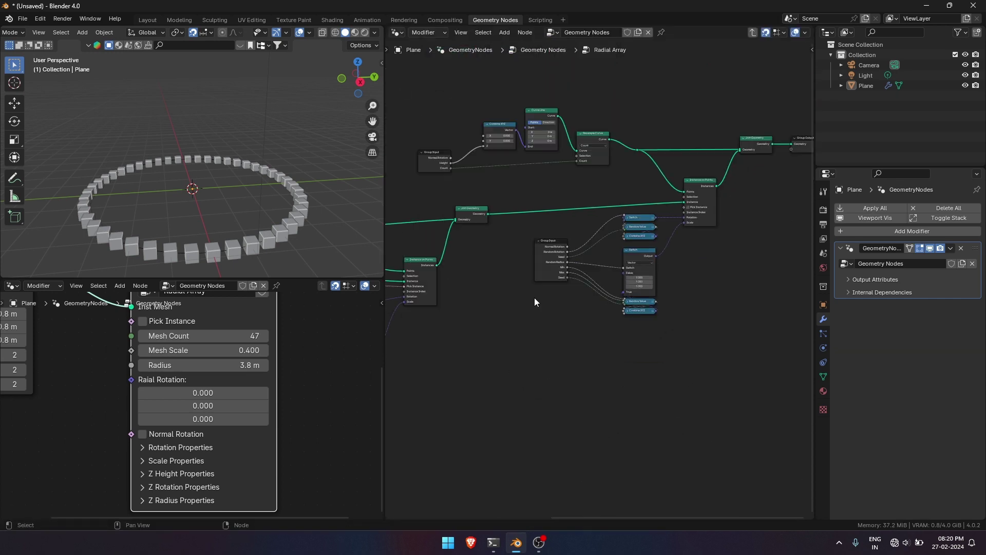
pyautogui.moveTo(540, 171); pyautogui.dragTo(729, 353)
pyautogui.press('g')
pyautogui.click(666, 359)
pyautogui.scroll(5, 708, 220)
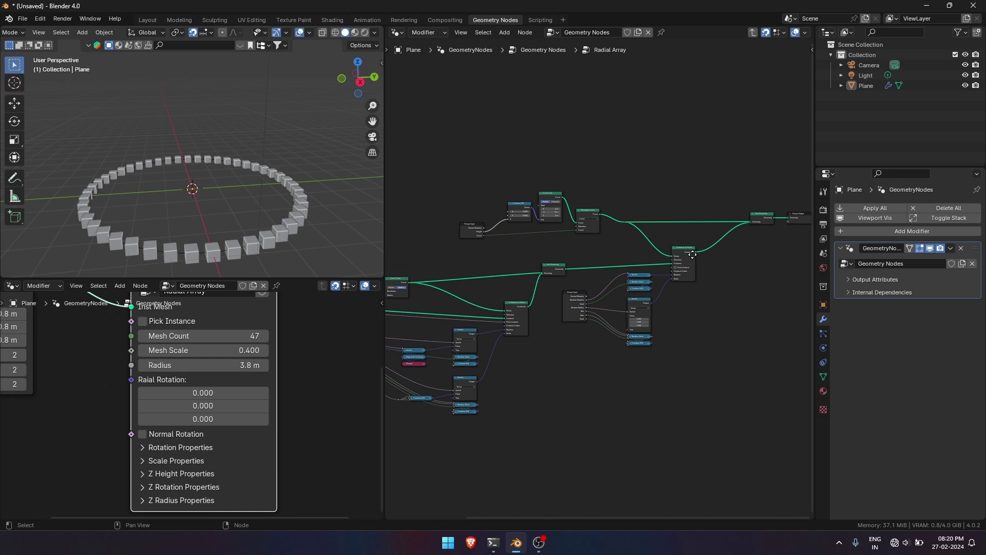
pyautogui.scroll(-3, 333, 380)
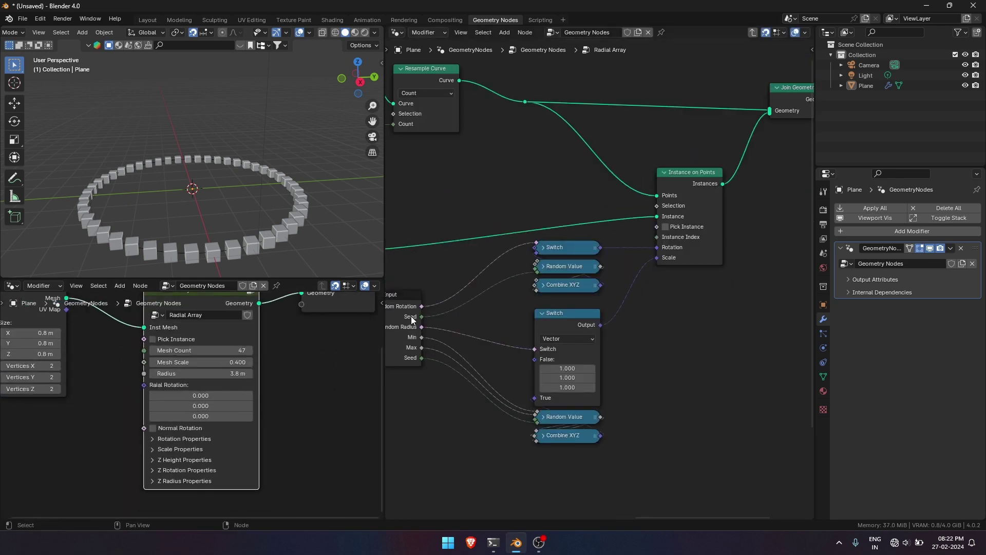
# - Close the lower node editor to enlarge the 3D viewport and show the Radial Array node in the main node editor
pyautogui.moveTo(382, 282); pyautogui.dragTo(422, 286)
pyautogui.moveTo(813, 281); pyautogui.dragTo(808, 269)
pyautogui.scroll(-3, 591, 278)
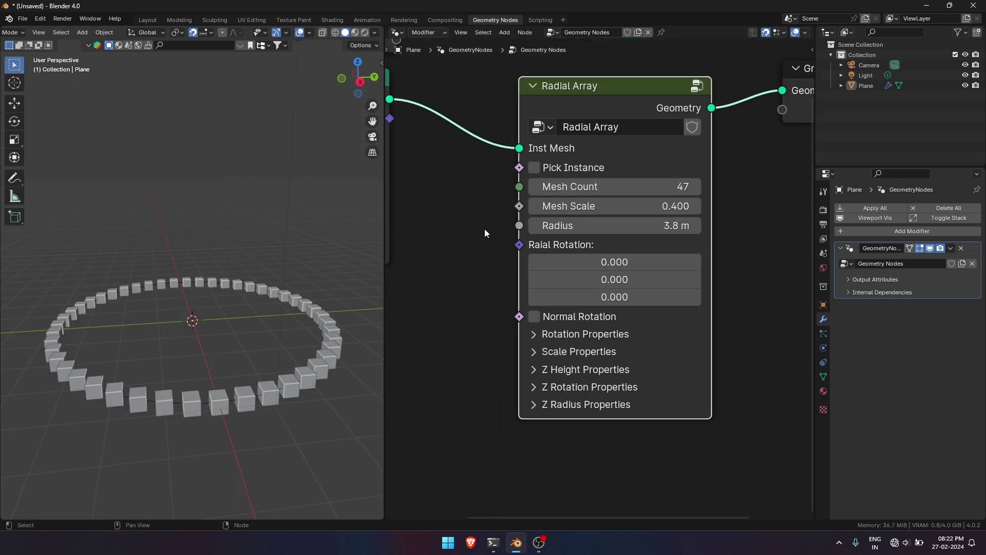
# - Widen the 3D viewport and set the Radial Array's Mesh Count to 40, Mesh Scale to 0.600 and Radius to 3.6 m
pyautogui.moveTo(529, 209); pyautogui.dragTo(508, 238, button='middle')
pyautogui.moveTo(595, 214); pyautogui.dragTo(597, 252)
pyautogui.moveTo(384, 307); pyautogui.dragTo(418, 310)
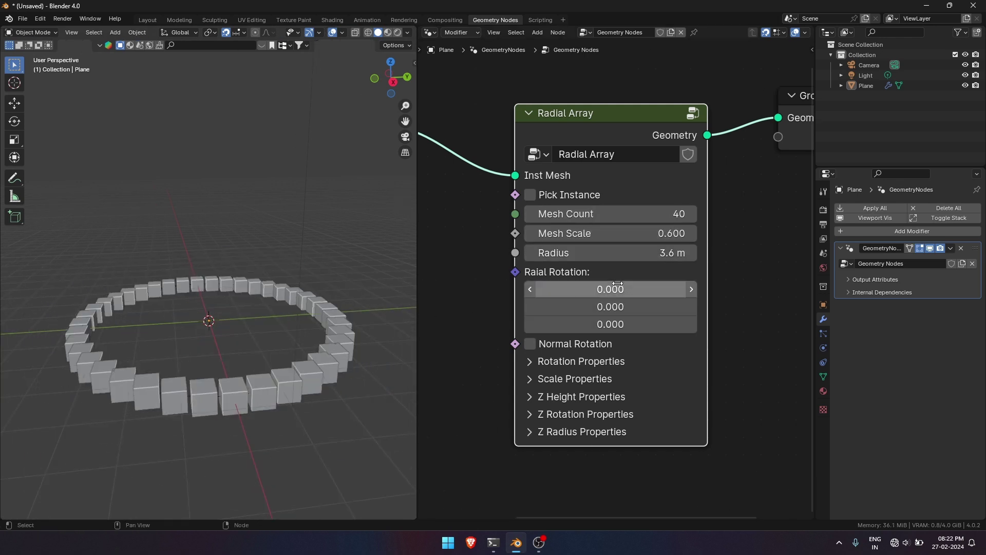
# - Try Normal Rotation and Random Rotation with different Rotation Seed values, and turn both options off again
pyautogui.click(530, 344)
pyautogui.click(530, 361)
pyautogui.moveTo(532, 385); pyautogui.dragTo(512, 289, button='middle')
pyautogui.click(512, 289)
pyautogui.moveTo(550, 306); pyautogui.dragTo(524, 325)
pyautogui.click(512, 289)
pyautogui.click(512, 248)
pyautogui.click(512, 266)
# - Enable Random Scale in Scale Properties with Min Scale 0.000, Max Scale 0.800 and Scale Seed 11
pyautogui.click(513, 283)
pyautogui.click(512, 305)
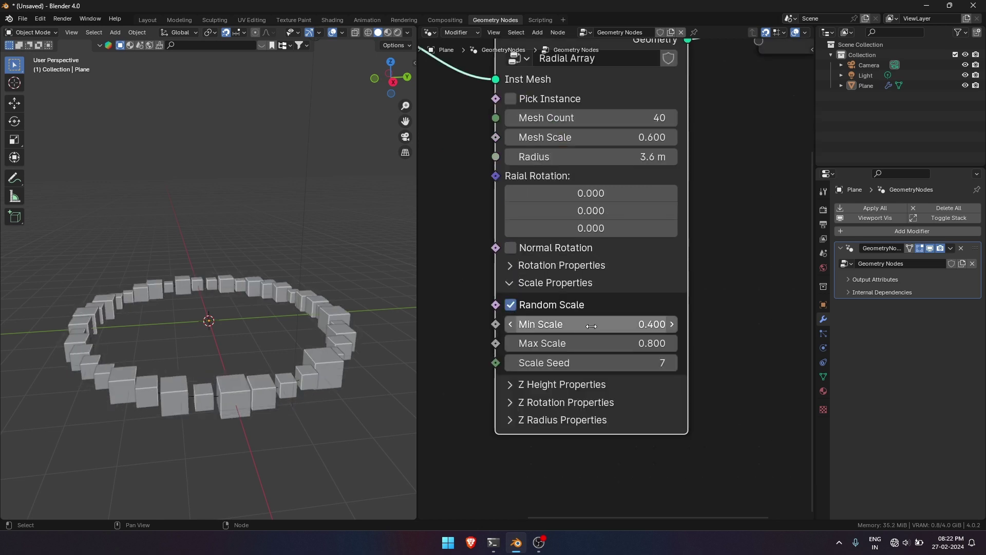
pyautogui.moveTo(590, 325); pyautogui.dragTo(569, 326)
pyautogui.moveTo(595, 343); pyautogui.dragTo(646, 363)
# - Expand Z Height Properties and set the ring Count to 6 and the Height to 5.200
pyautogui.click(589, 383)
pyautogui.moveTo(589, 381); pyautogui.dragTo(581, 285, button='middle')
pyautogui.click(664, 331)
pyautogui.click(665, 330)
pyautogui.scroll(-2, 370, 308)
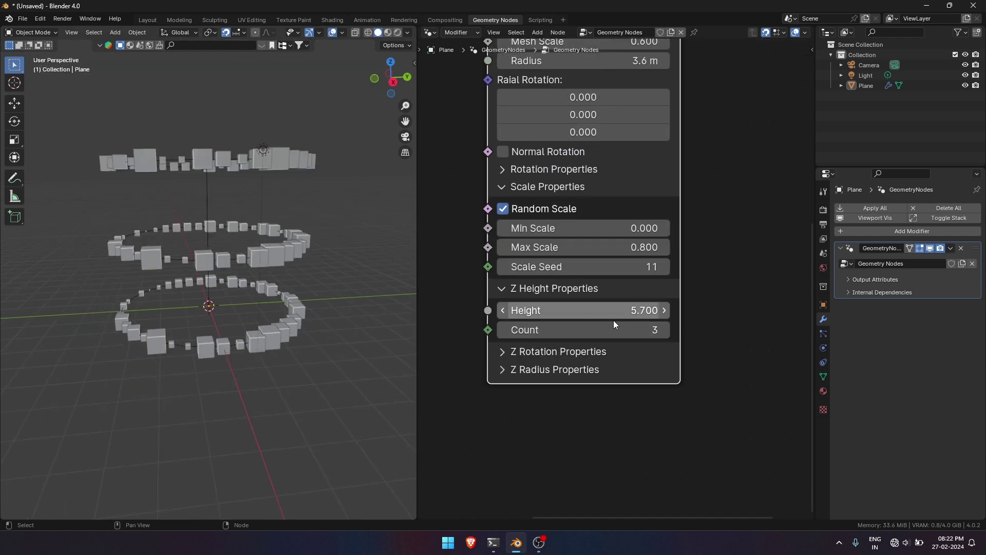
pyautogui.click(667, 331)
pyautogui.click(666, 332)
pyautogui.click(667, 331)
pyautogui.moveTo(584, 311); pyautogui.dragTo(558, 312)
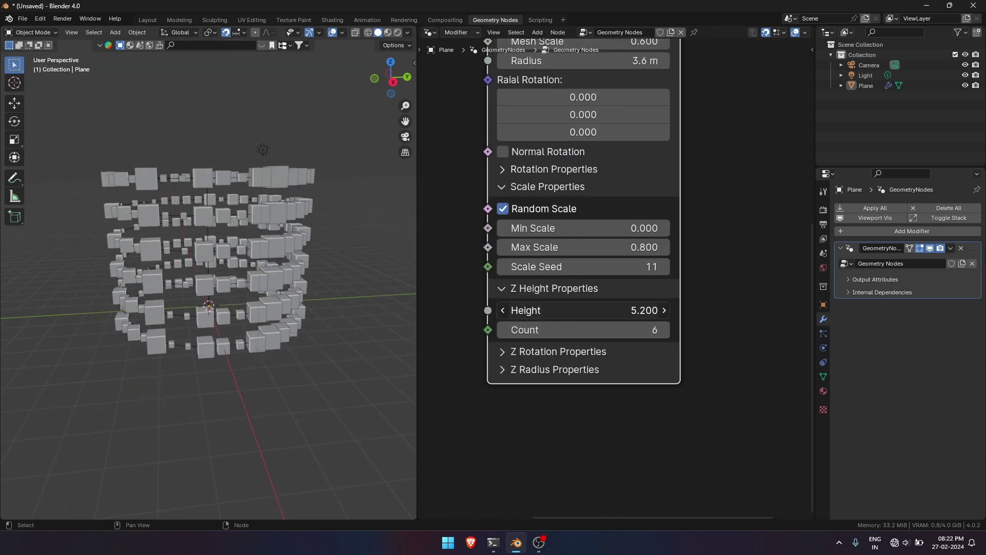
# - Expand Z Rotation Properties, enable its Random Rotation with Seed 30, and turn on Normal Rotation for the array's meshes
pyautogui.click(514, 351)
pyautogui.click(513, 339)
pyautogui.moveTo(662, 357); pyautogui.dragTo(676, 358)
pyautogui.click(501, 115)
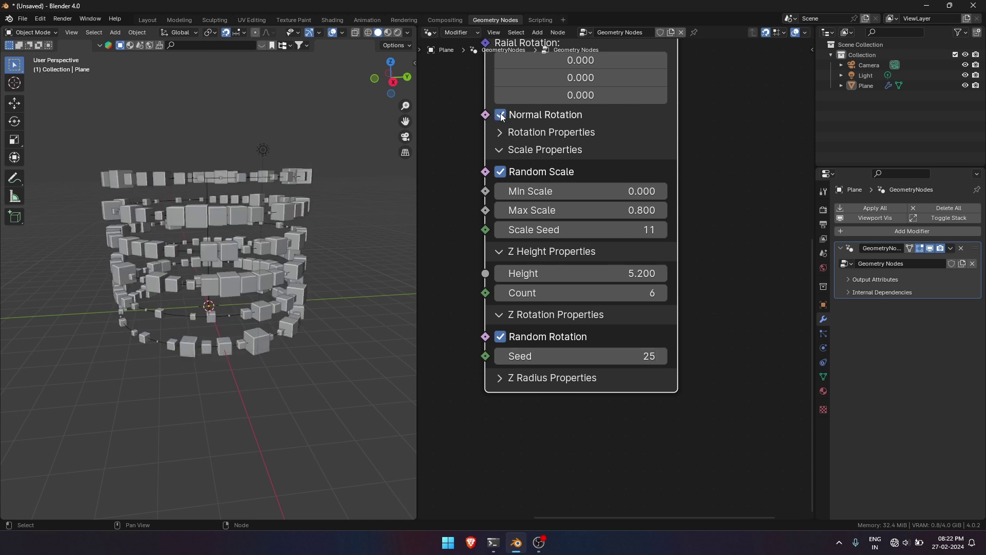
pyautogui.click(661, 359)
pyautogui.click(661, 358)
pyautogui.click(661, 359)
pyautogui.click(661, 359)
pyautogui.click(661, 358)
# - Expand Z Radius Properties and enable Random Radius for the stacked rings
pyautogui.click(518, 379)
pyautogui.click(503, 400)
pyautogui.moveTo(594, 400); pyautogui.dragTo(593, 382, button='middle')
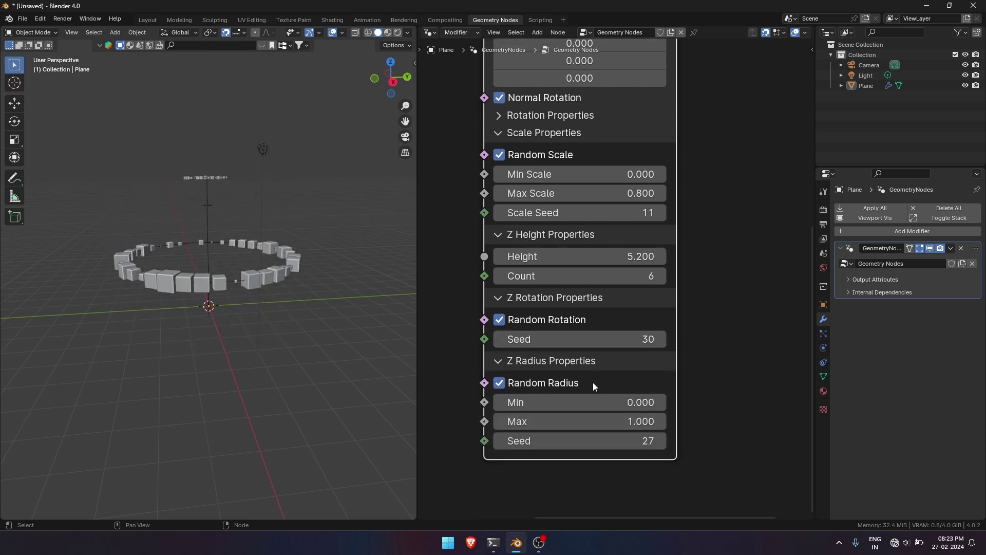